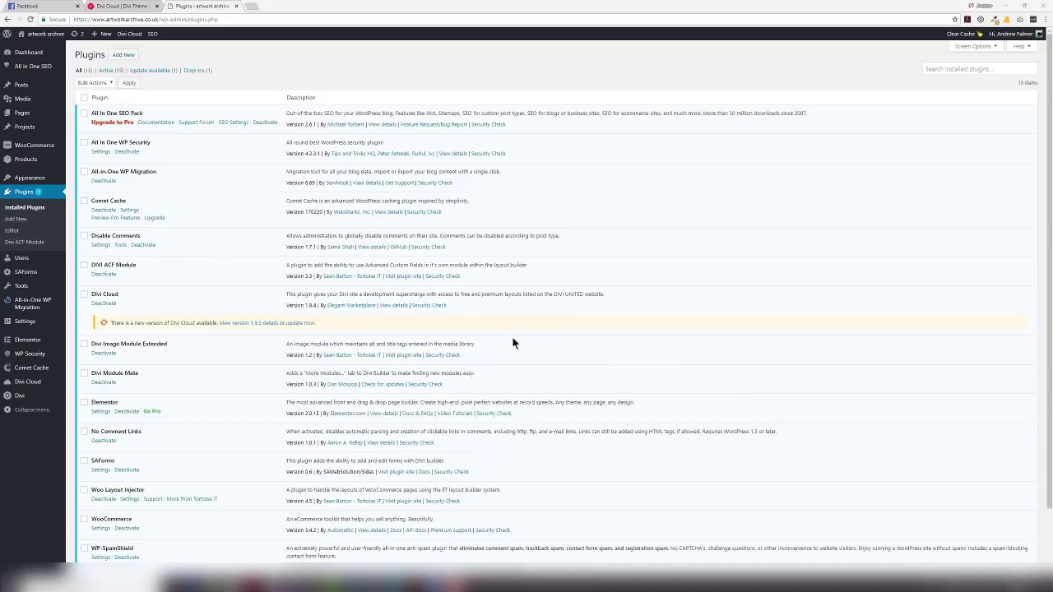
Update the Divi Cloud plugin to its new version and open the Divi Cloud settings page
click(297, 323)
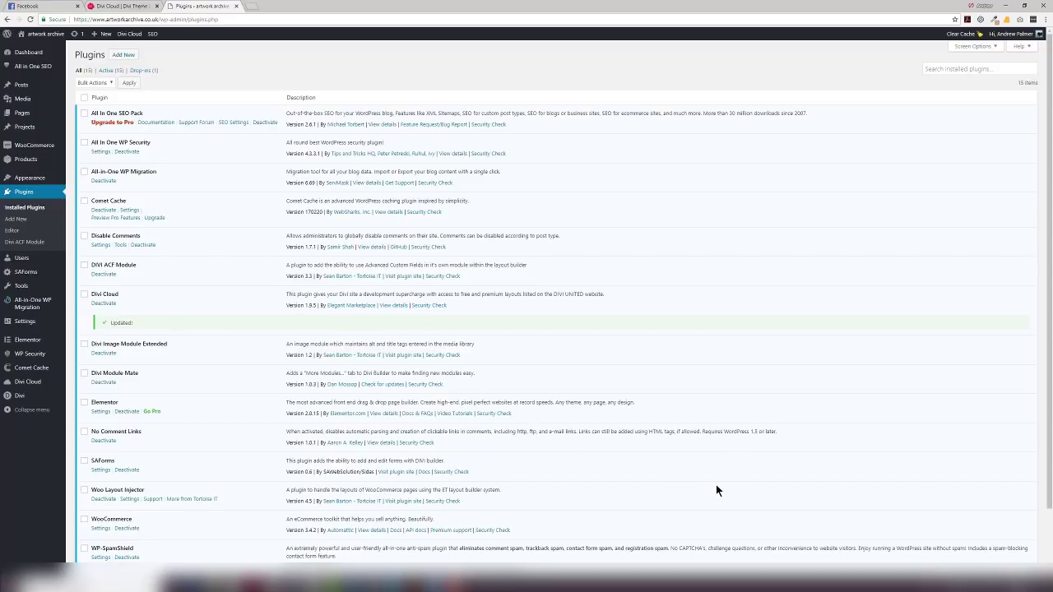
mouse_move(36, 385)
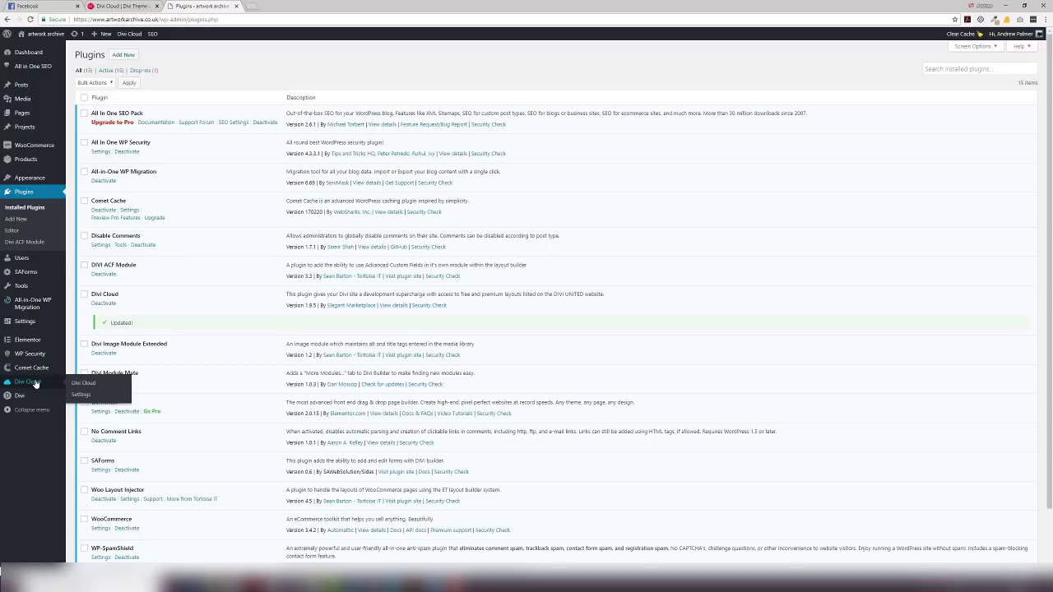
mouse_move(128, 37)
click(80, 395)
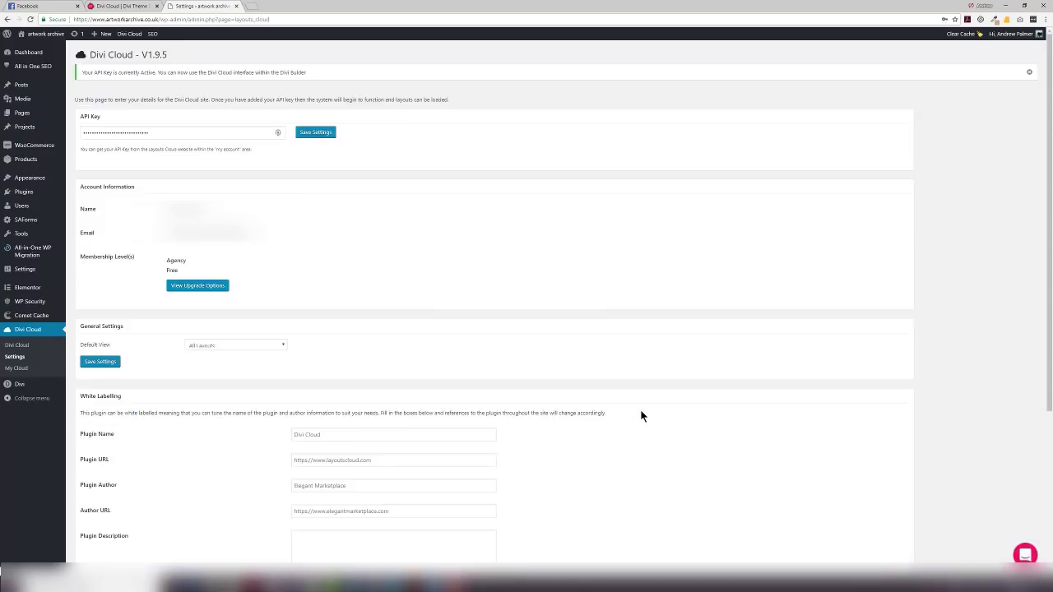
Review the API Key field, the Default View options and the White Labelling fields in the Divi Cloud settings
click(162, 134)
click(406, 233)
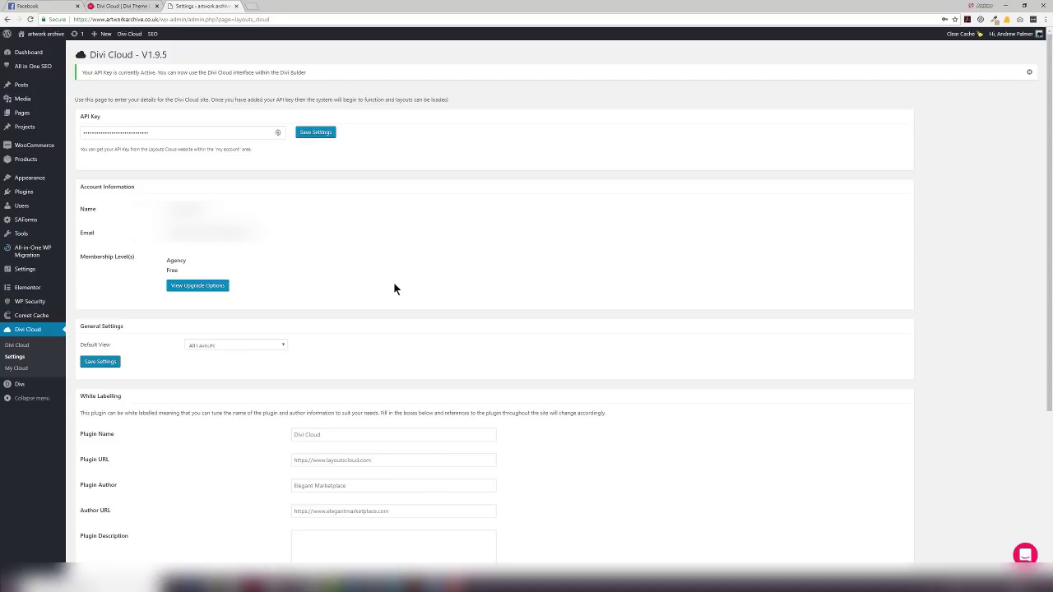
click(231, 346)
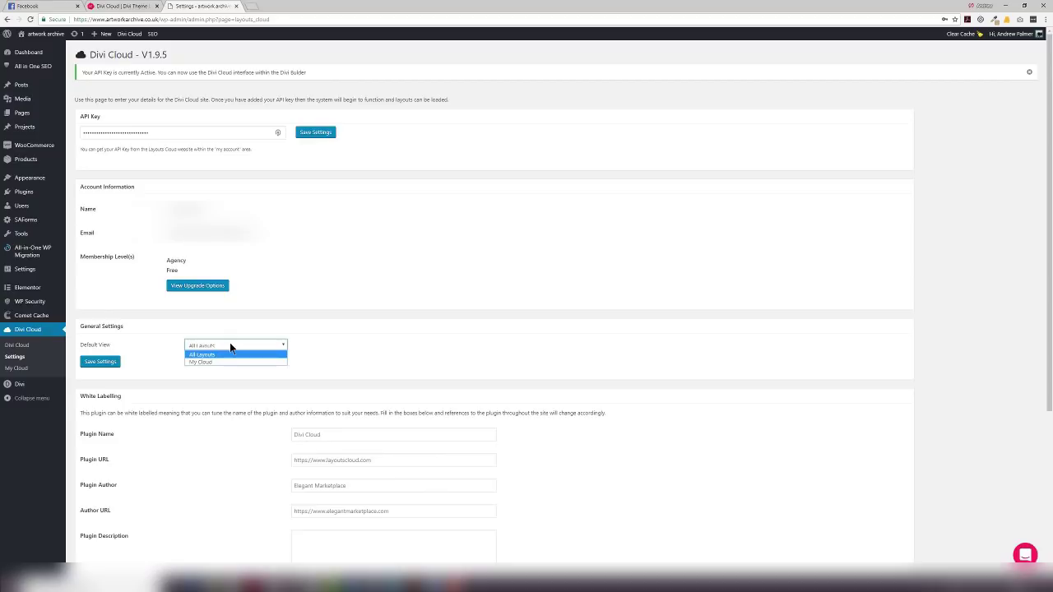
click(230, 346)
click(229, 346)
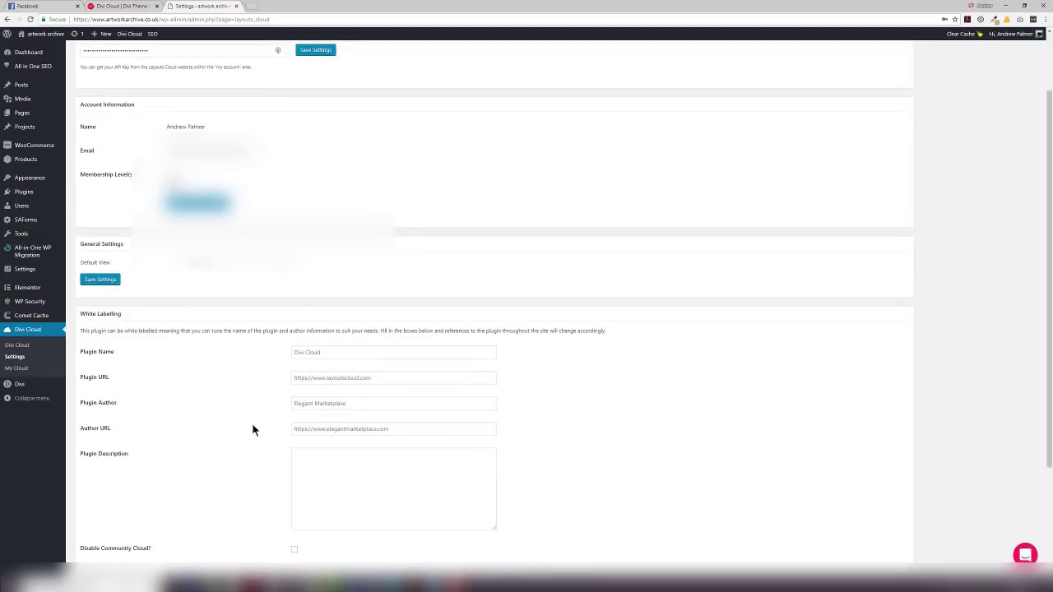
Browse the Divi Cloud library, looking through its Snippets, Modules and Sections
click(17, 345)
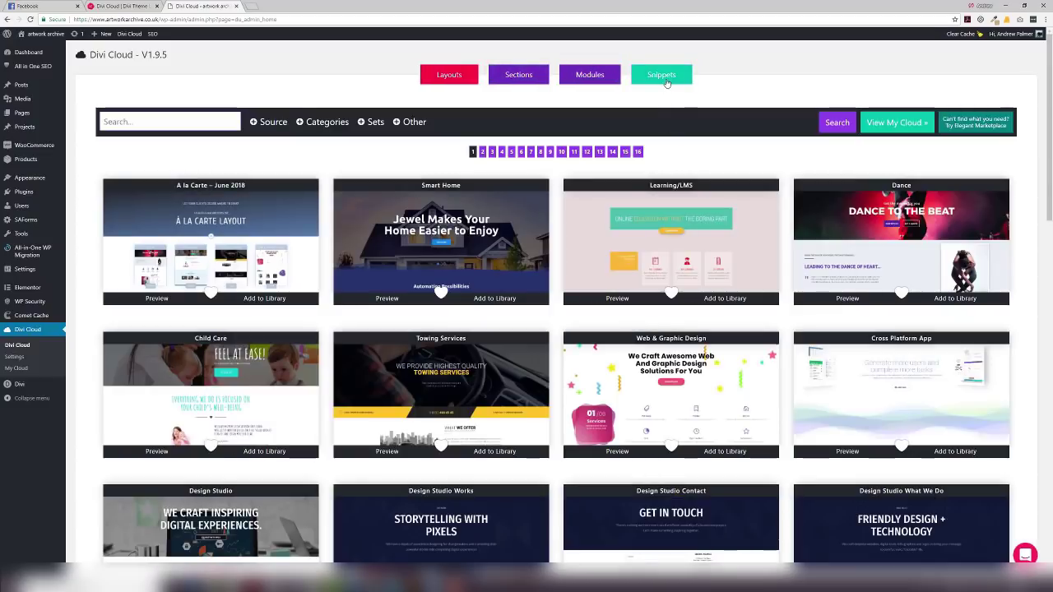
click(667, 81)
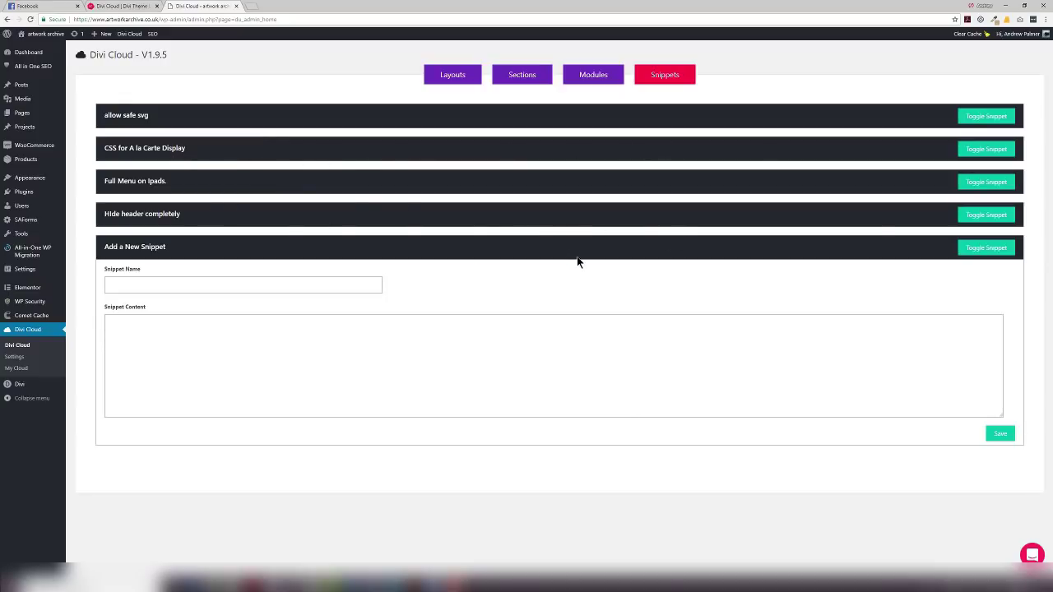
drag(136, 180, 176, 183)
click(205, 187)
click(593, 75)
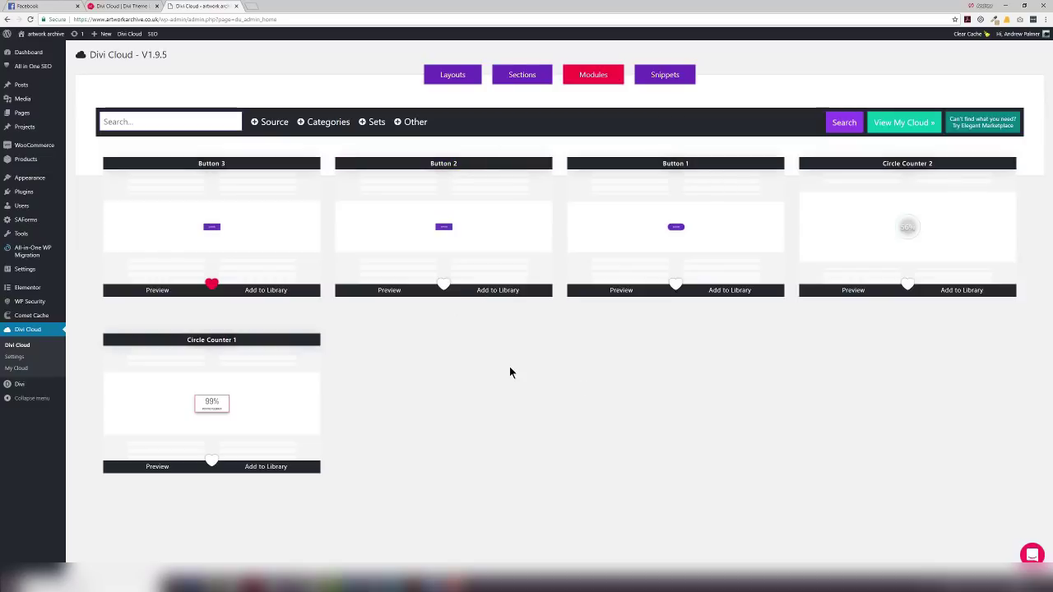
click(519, 76)
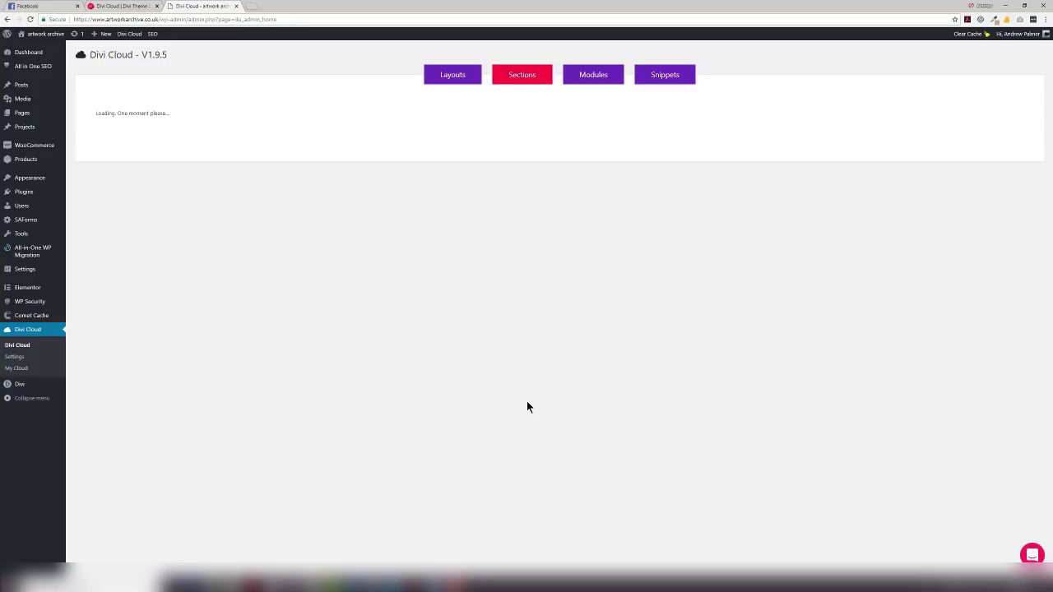
scroll(527, 403, down, 2)
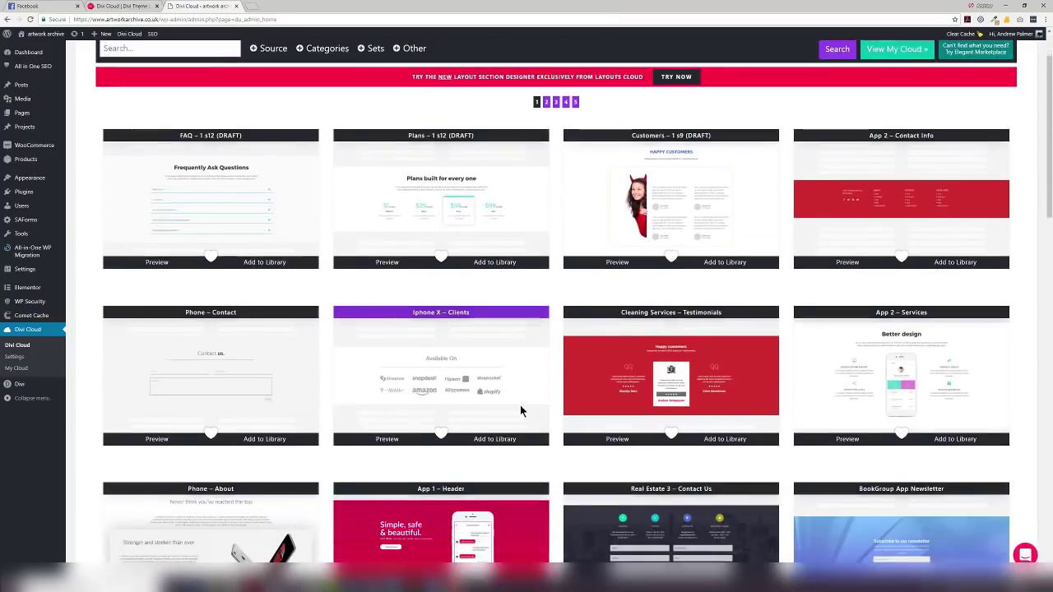
scroll(520, 405, up, 2)
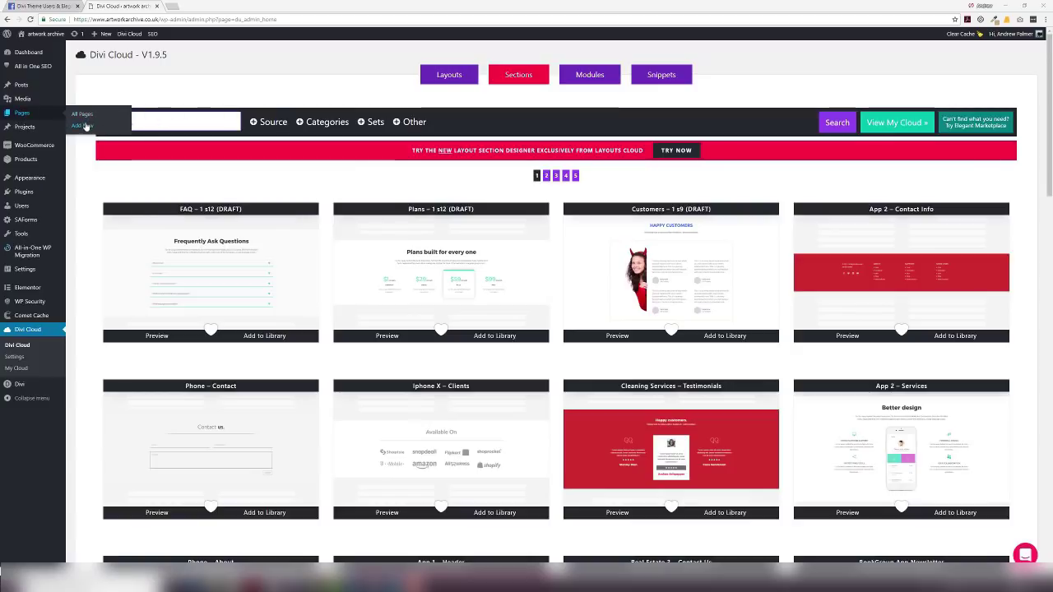
Create a new page titled "a la carte" and switch it to the Divi Builder
click(83, 125)
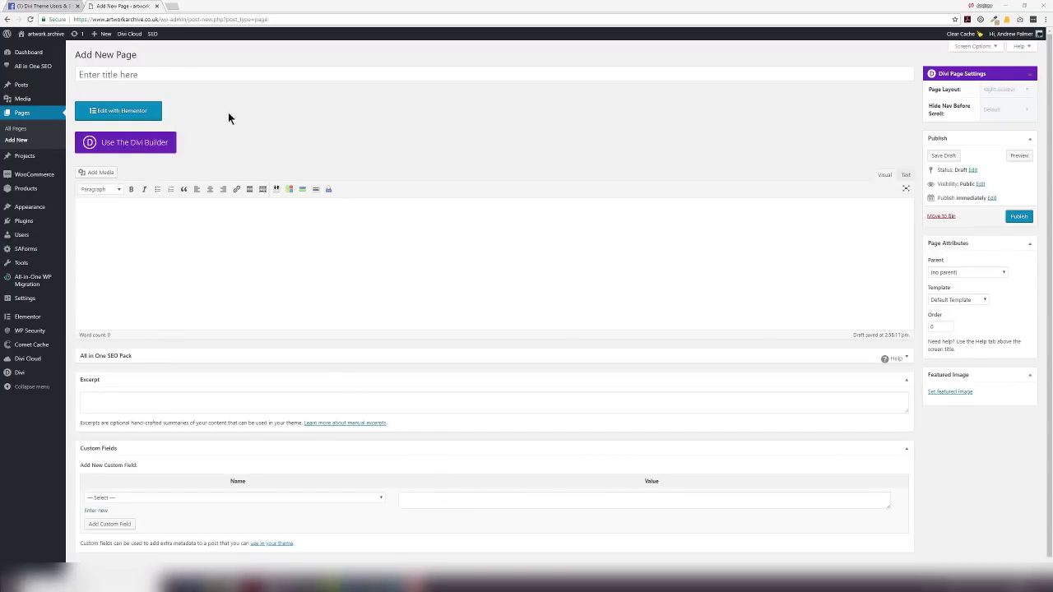
click(160, 75)
text(a )
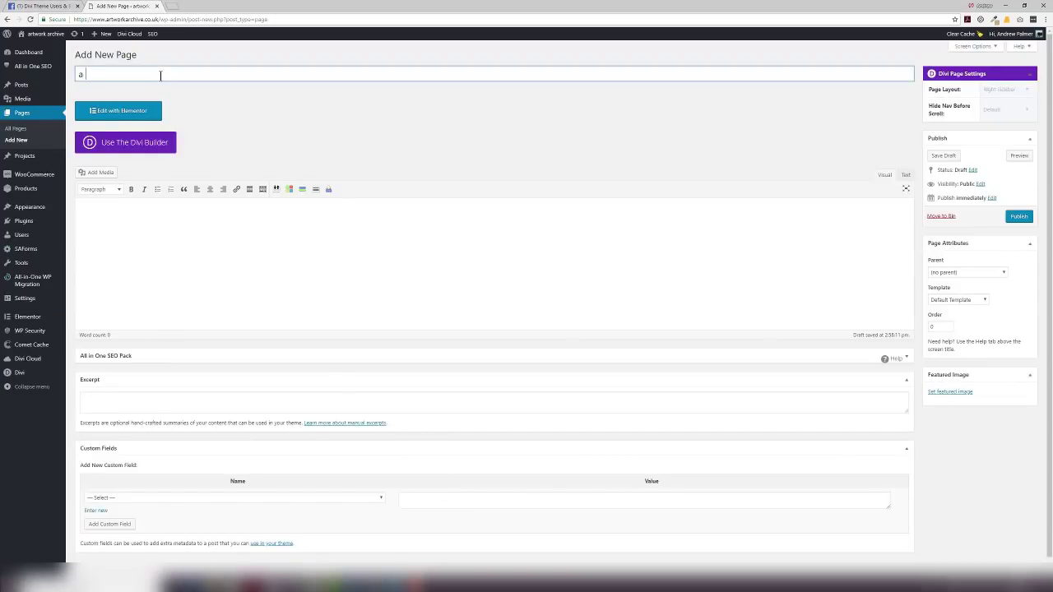
text(la carte)
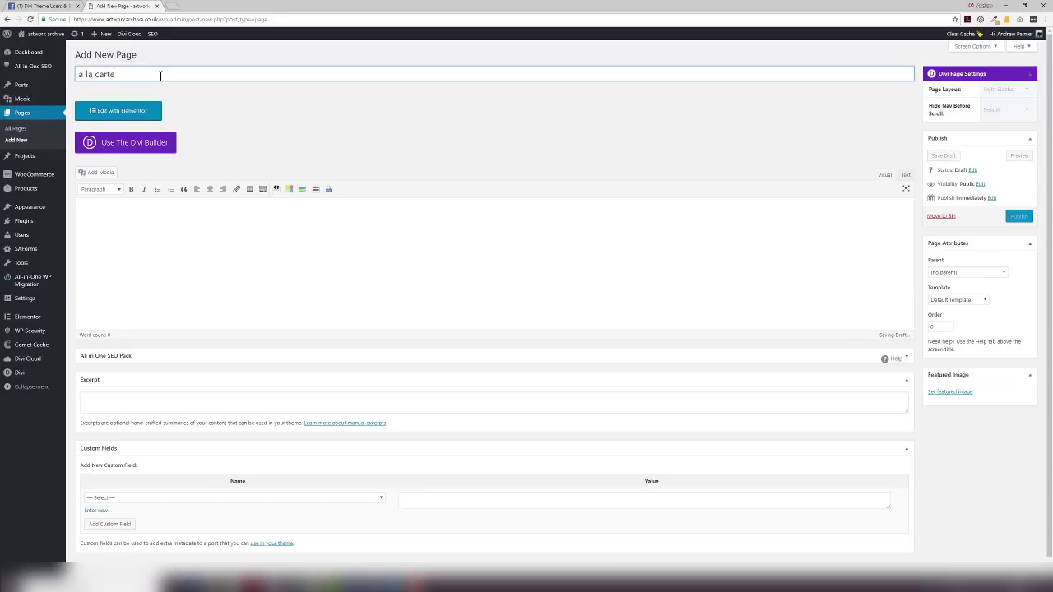
click(153, 144)
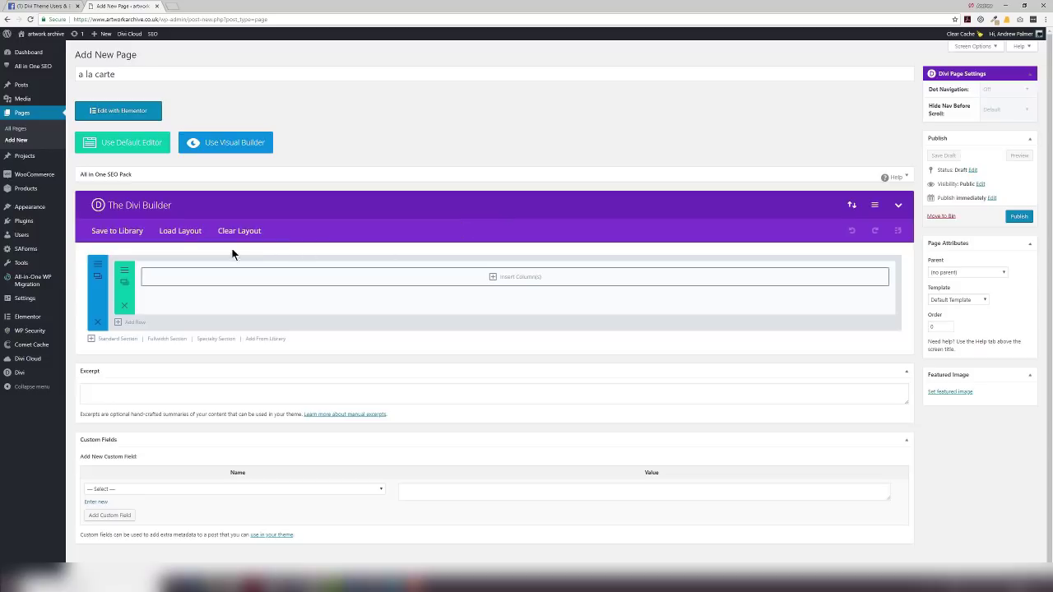
click(181, 231)
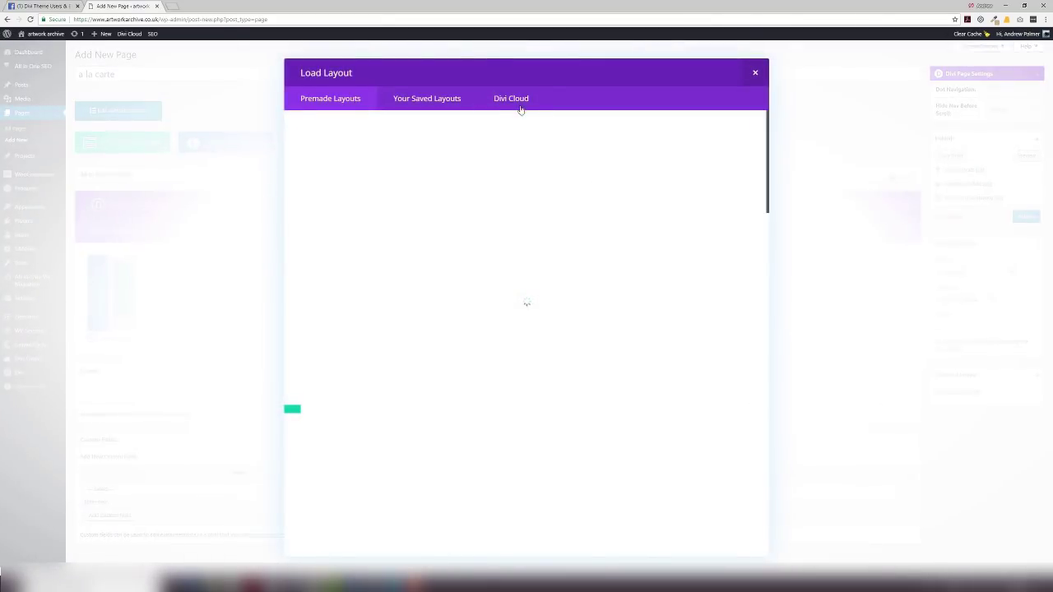
click(520, 107)
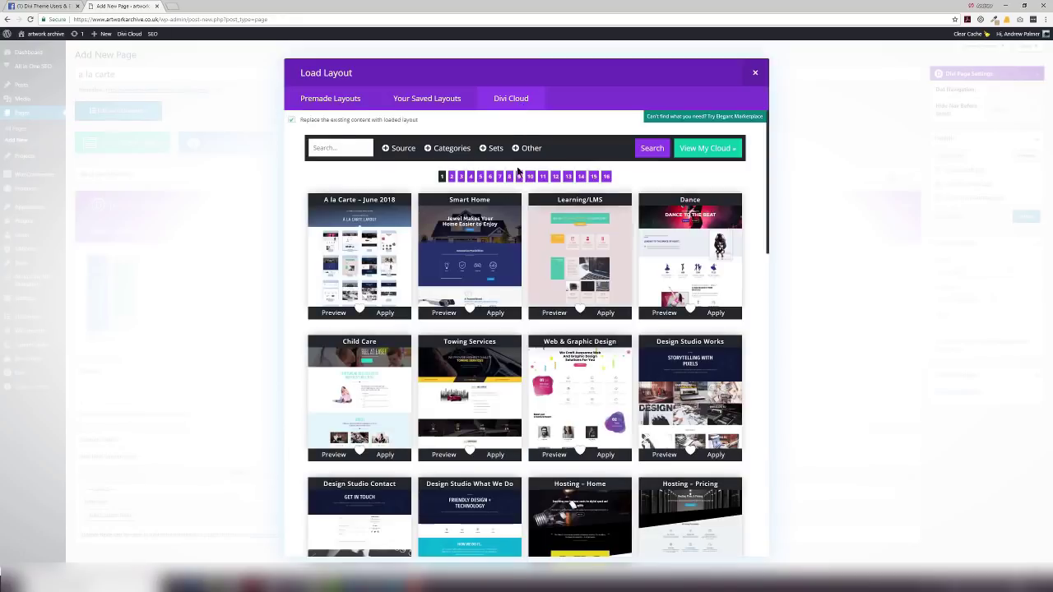
click(670, 315)
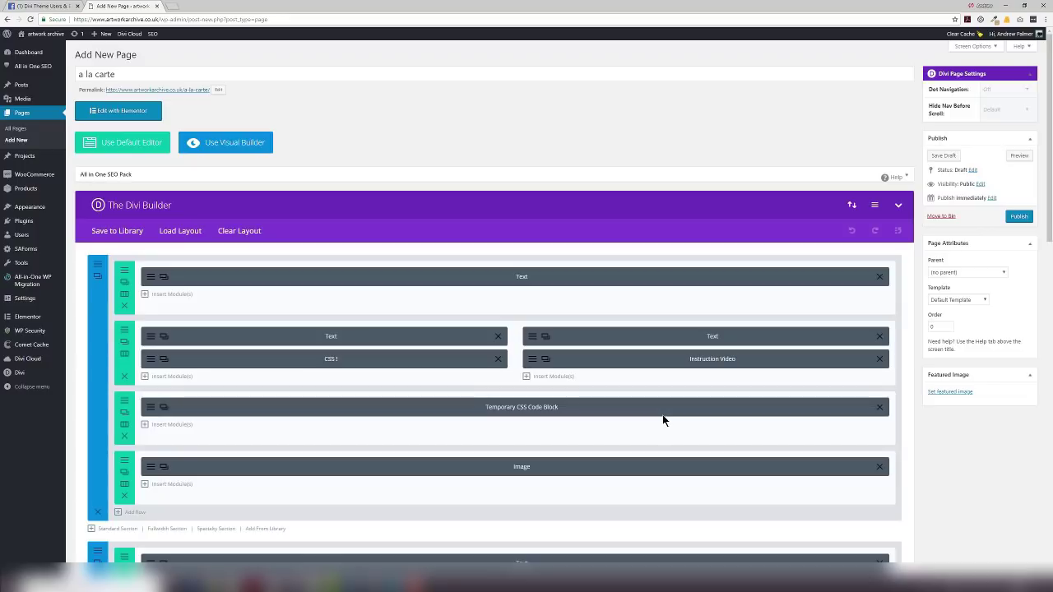
click(241, 231)
click(529, 435)
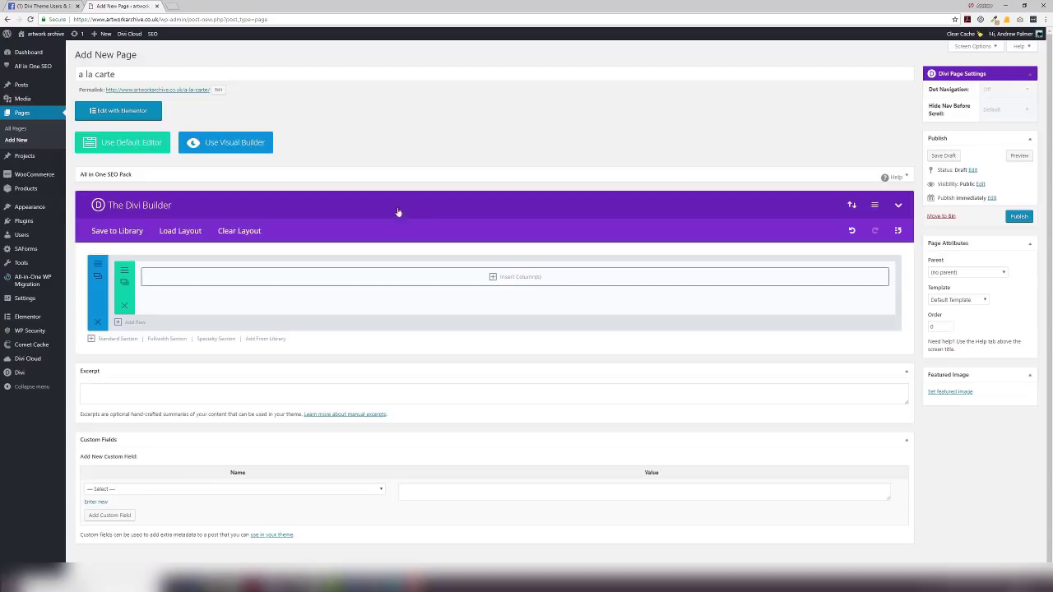
Apply the "A la Carte – June 2018" layout from Divi Cloud to the page and publish it
click(183, 233)
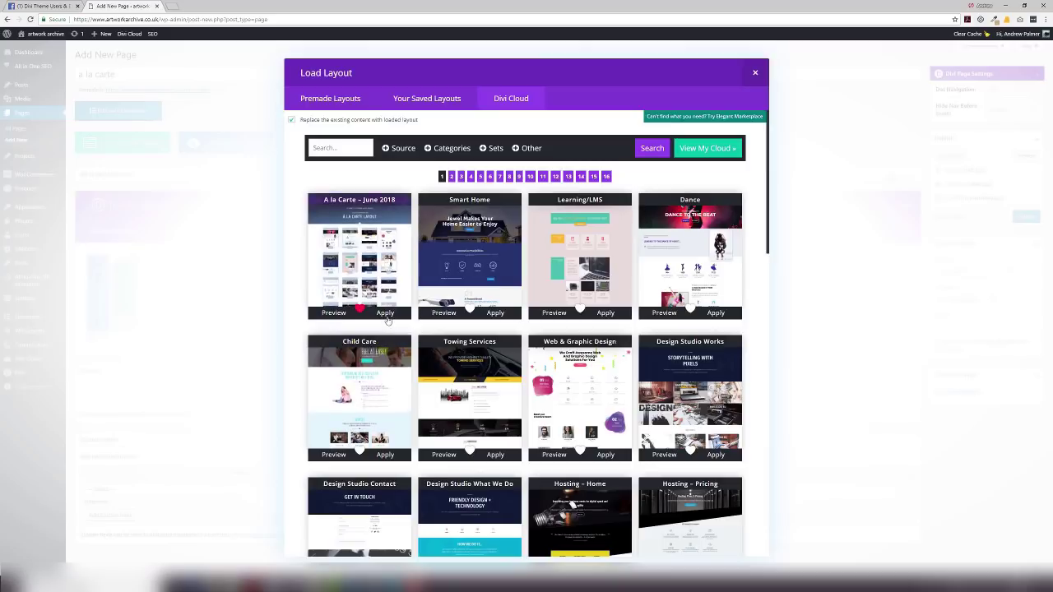
click(385, 314)
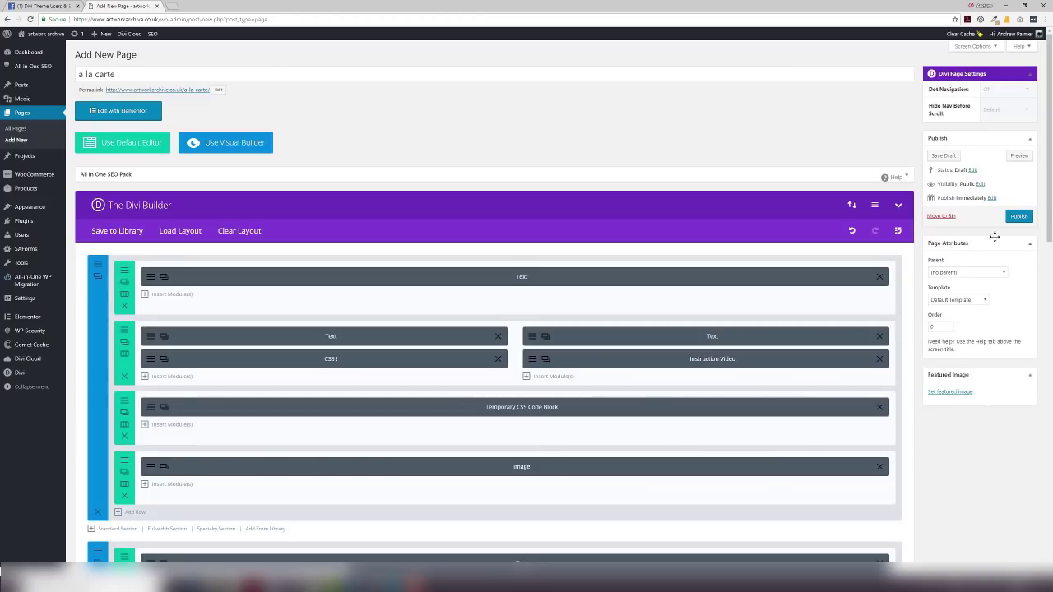
click(1018, 215)
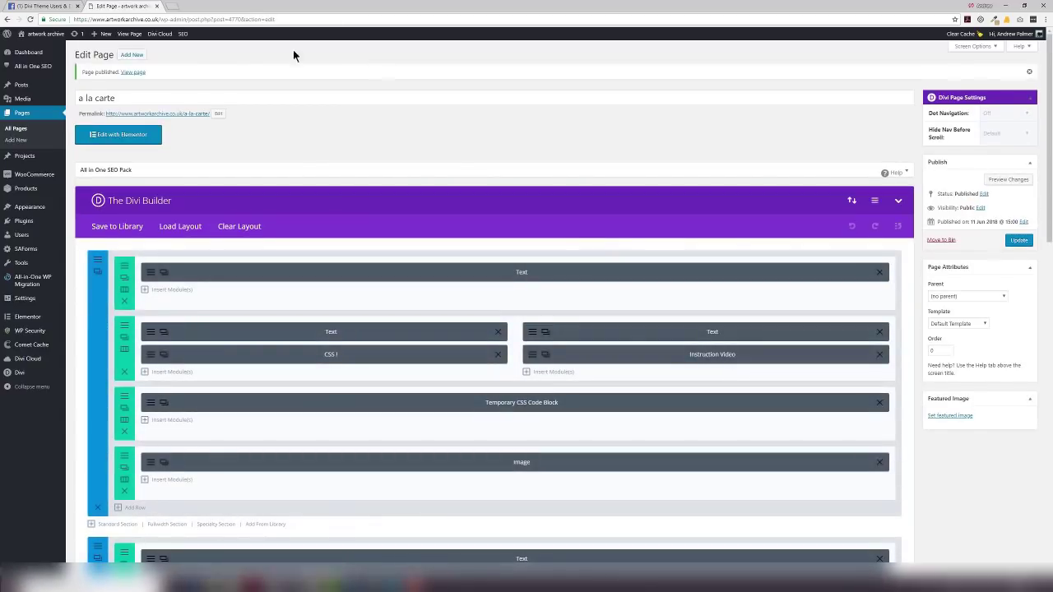
View the published page and look over its rows of layout previews
click(129, 34)
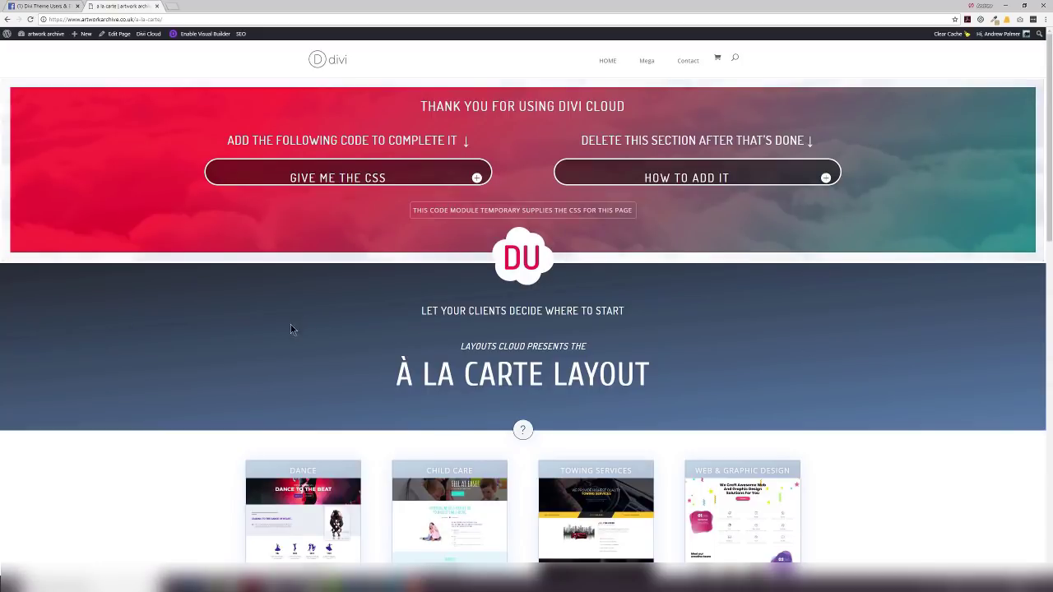
scroll(230, 328, down, 3)
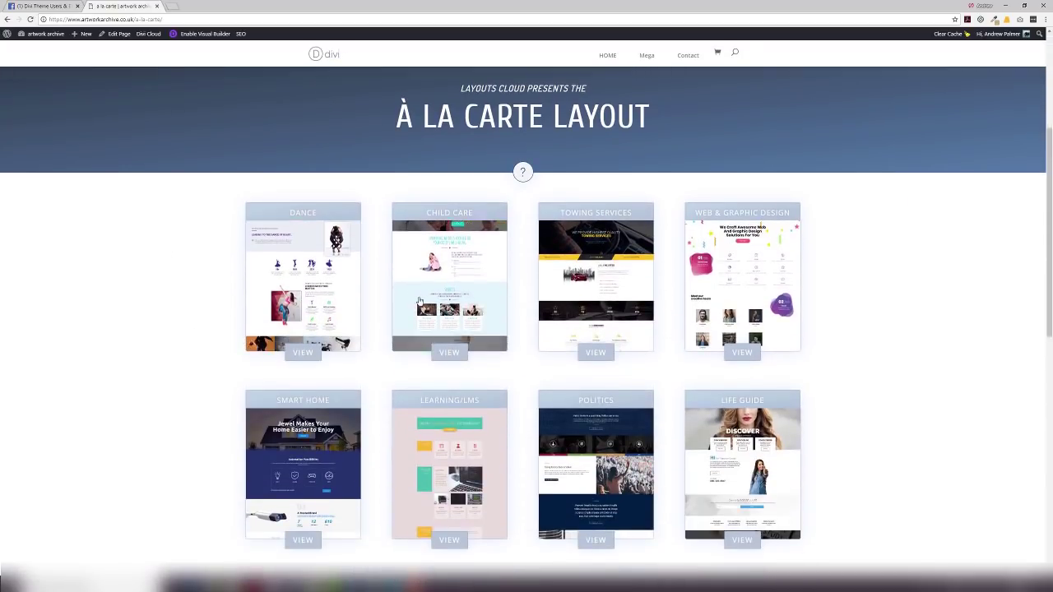
scroll(867, 363, up, 1)
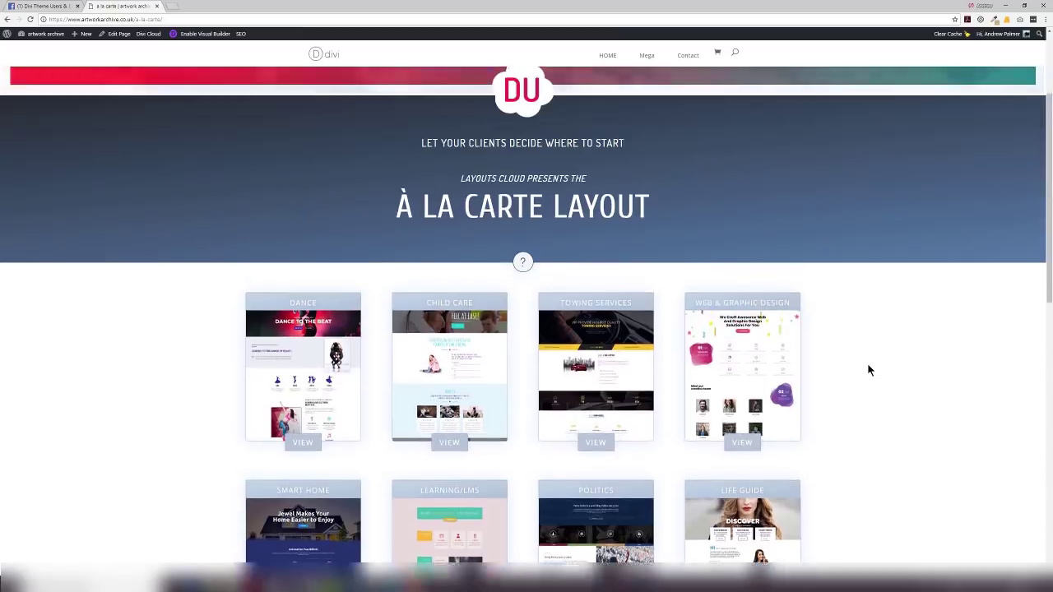
Expand "Give me the CSS" in the page's instruction section and copy all of its CSS code
scroll(867, 363, up, 2)
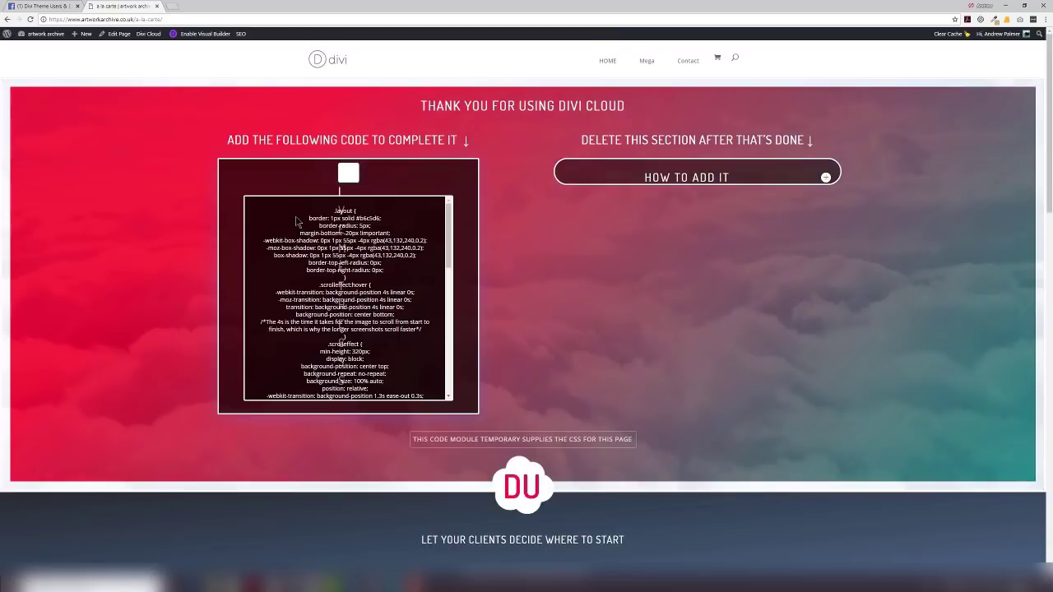
key(ctrl+a)
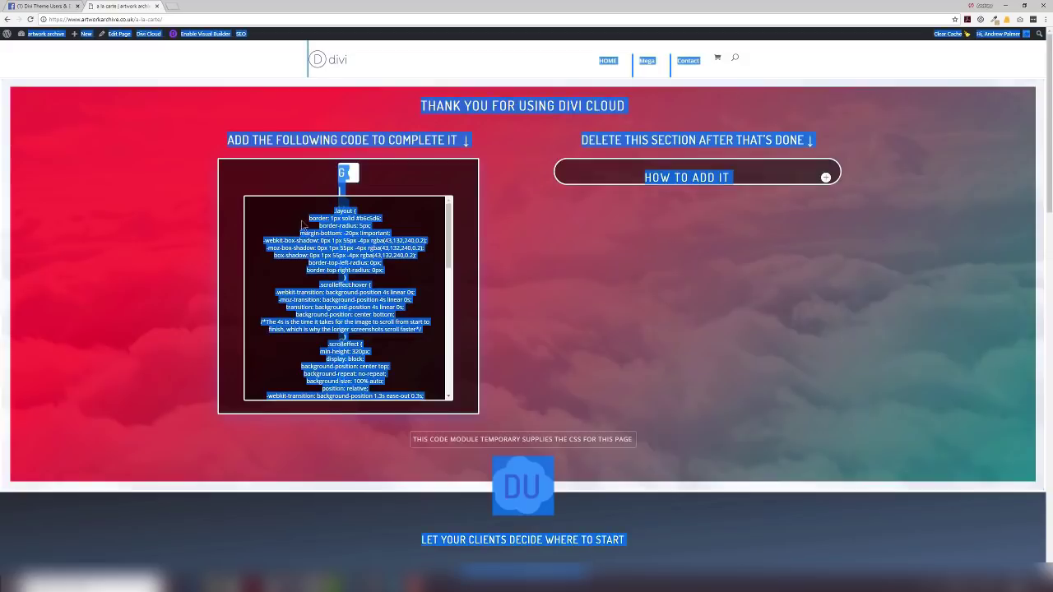
click(304, 227)
drag(334, 211, 410, 393)
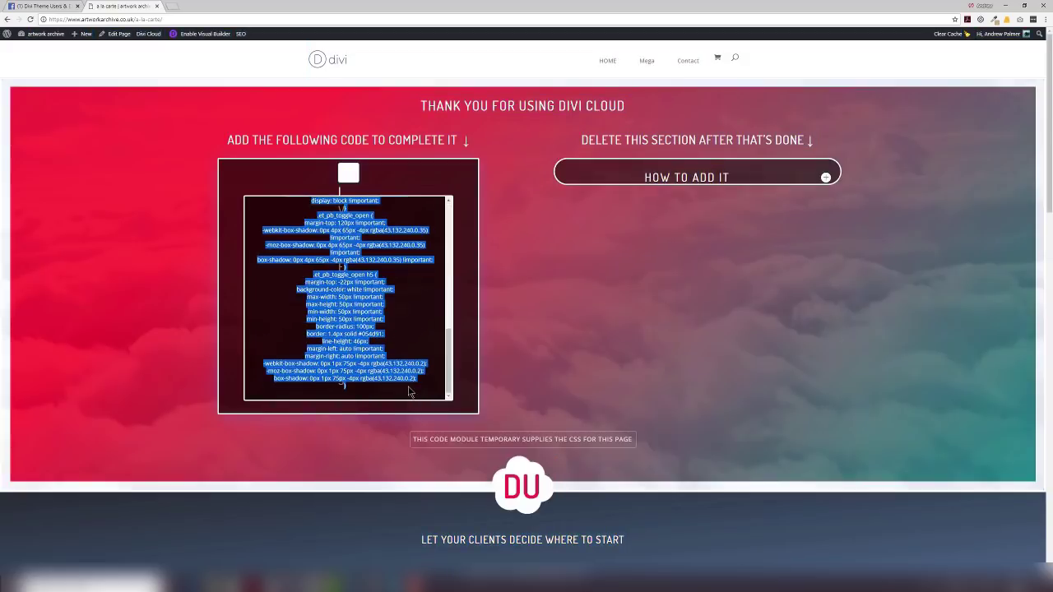
right_click(365, 334)
click(385, 344)
Enable the Visual Builder and paste the copied code into the page's Custom CSS setting, accepting the change
click(202, 37)
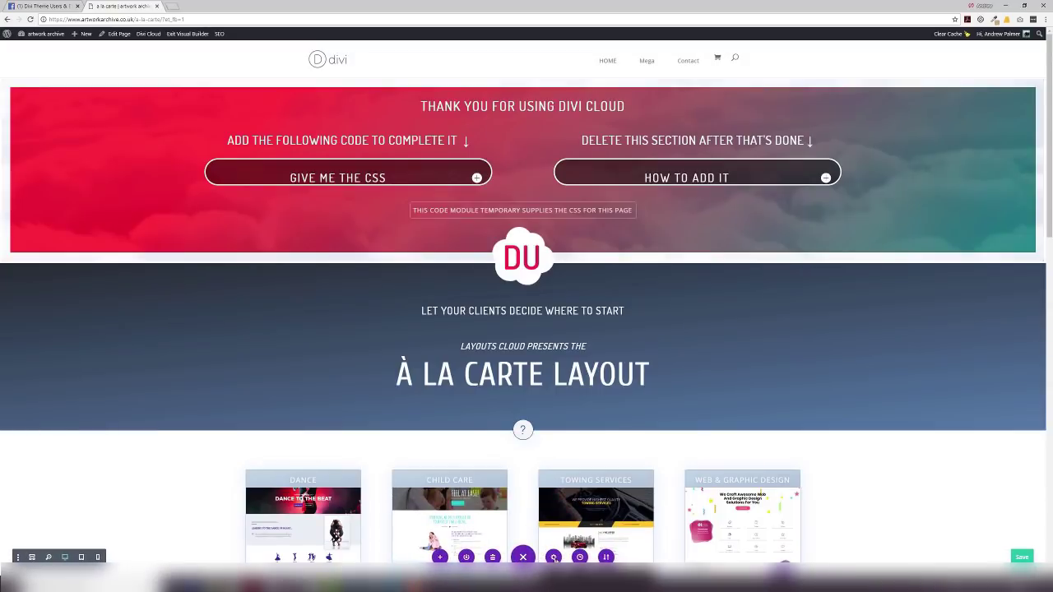
click(554, 557)
click(120, 80)
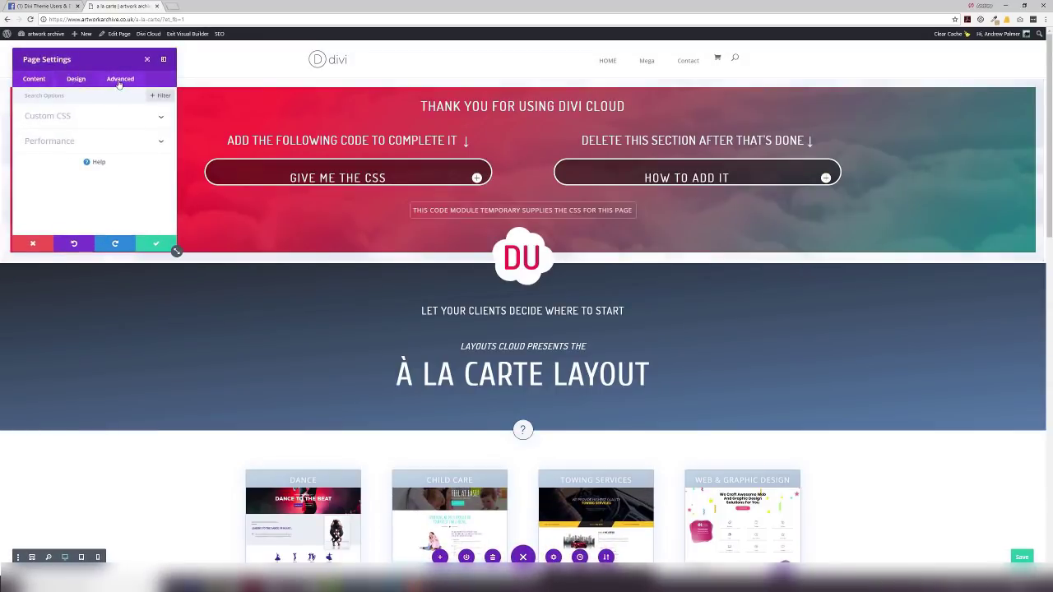
click(91, 118)
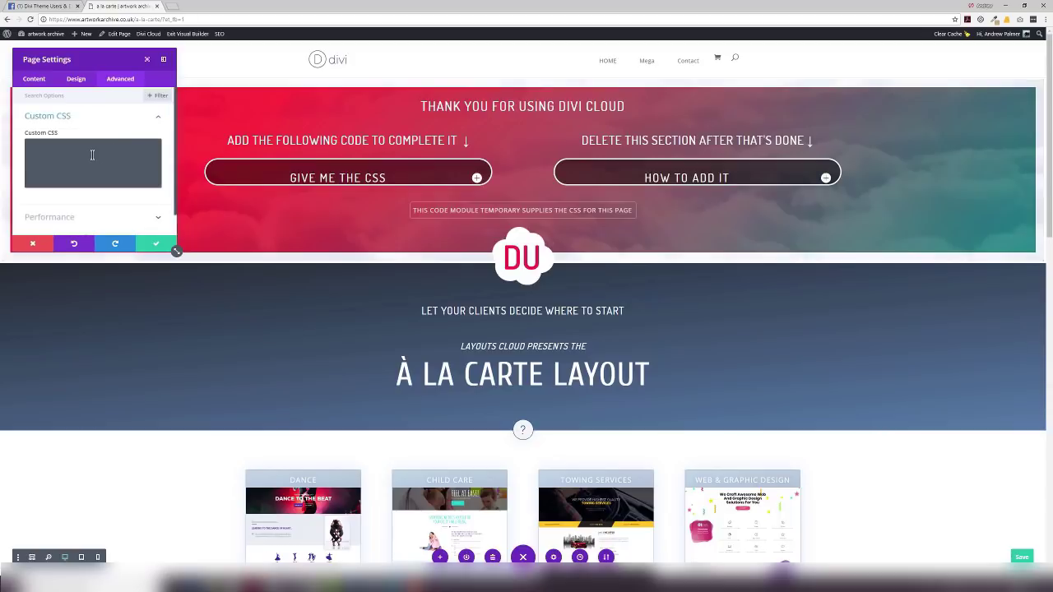
click(92, 154)
key(ctrl+v)
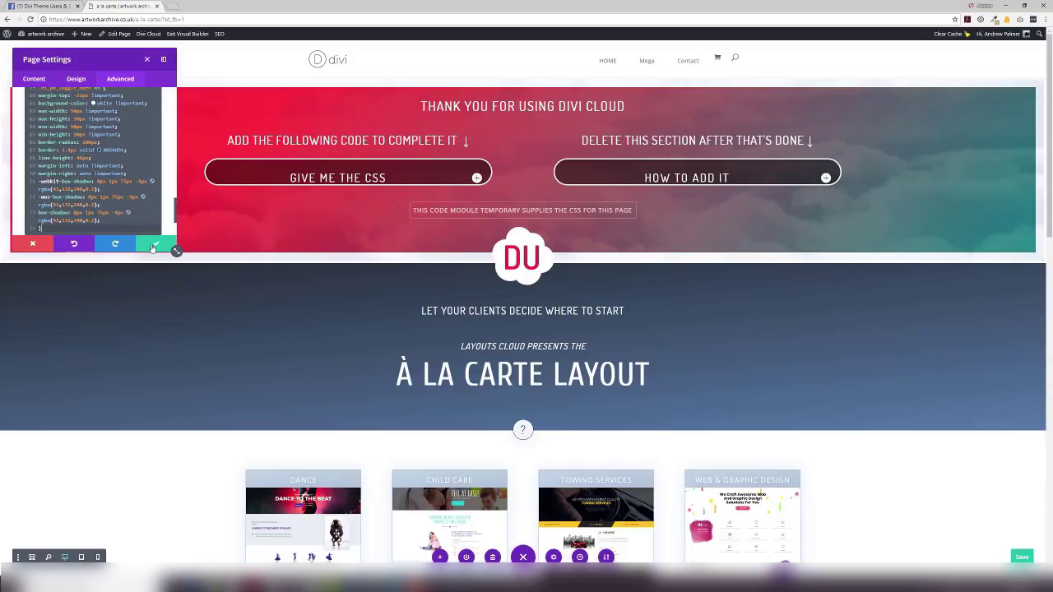
click(153, 246)
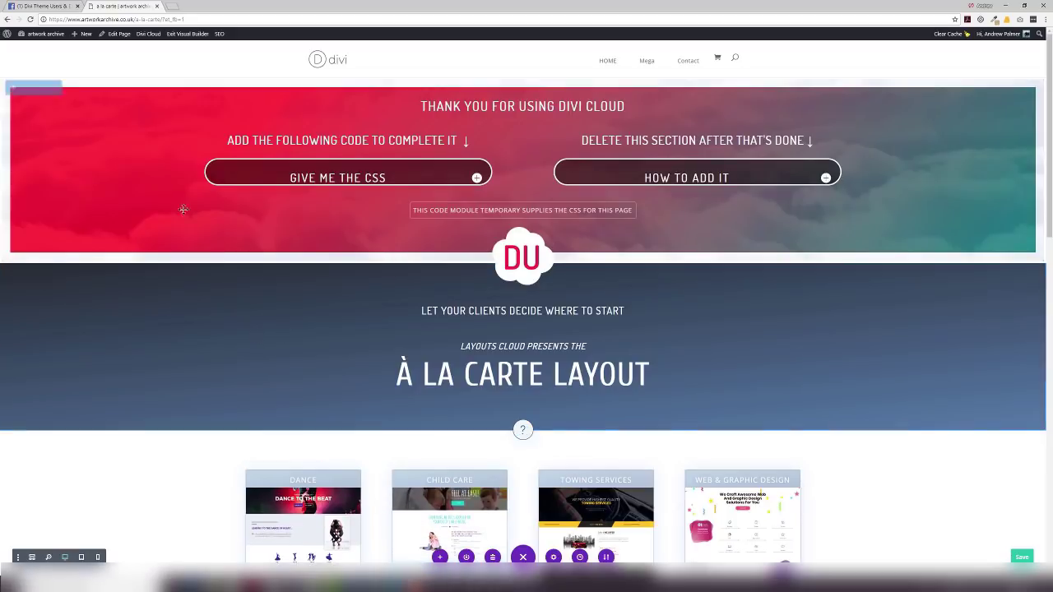
Delete the "Thank you for using Divi Cloud" instruction section, check the remaining layout previews and exit the Visual Builder
mouse_move(43, 97)
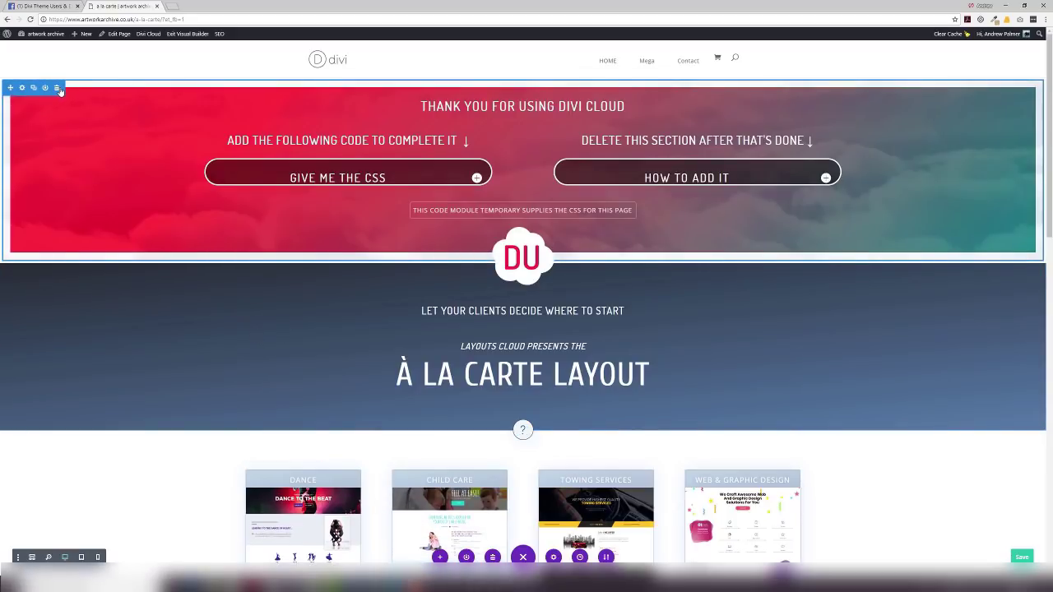
click(57, 87)
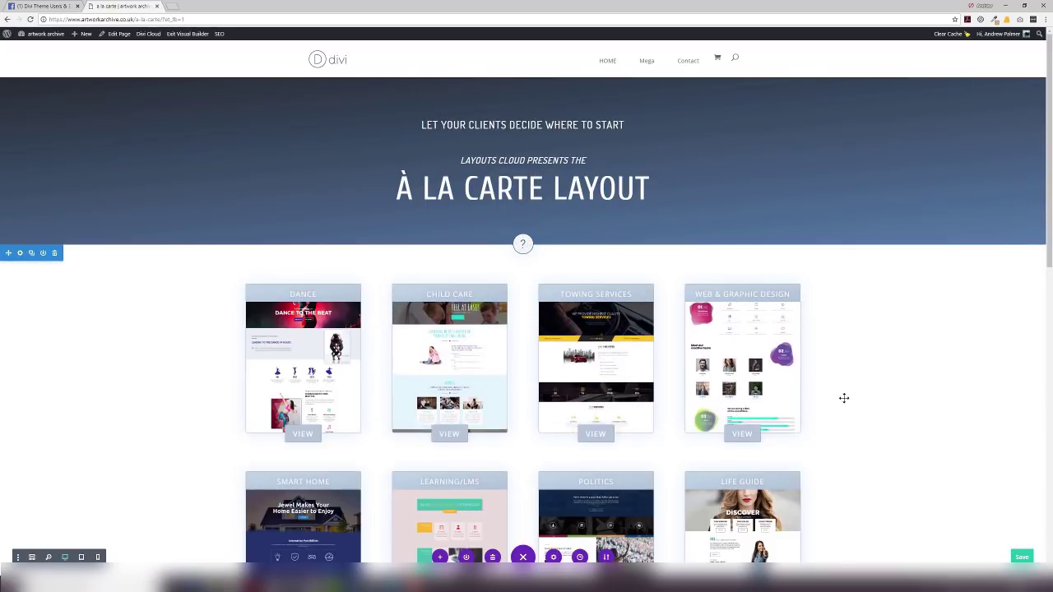
scroll(845, 399, down, 3)
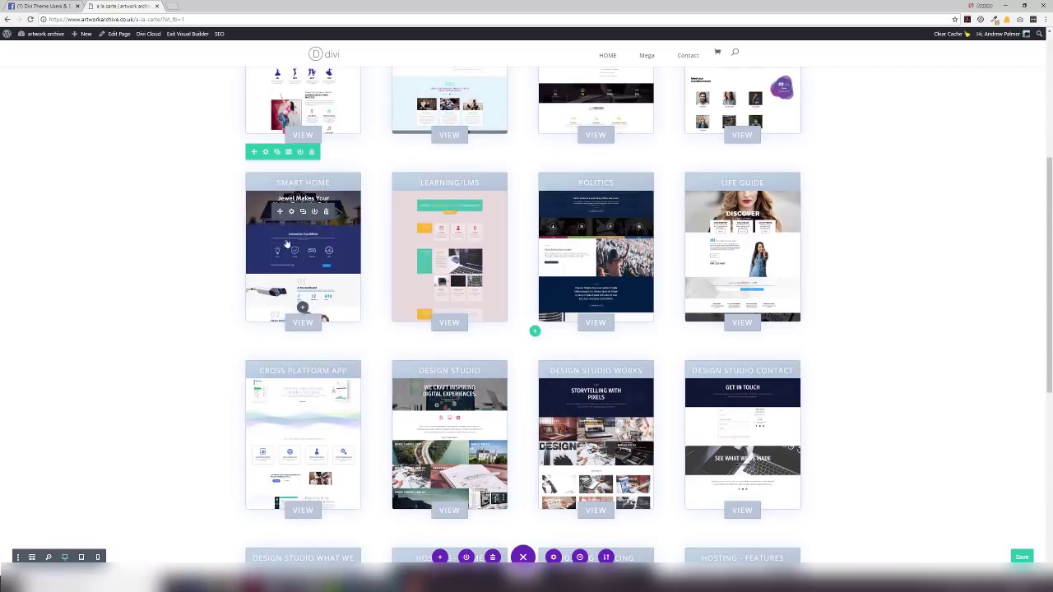
scroll(207, 336, up, 1)
scroll(207, 336, up, 3)
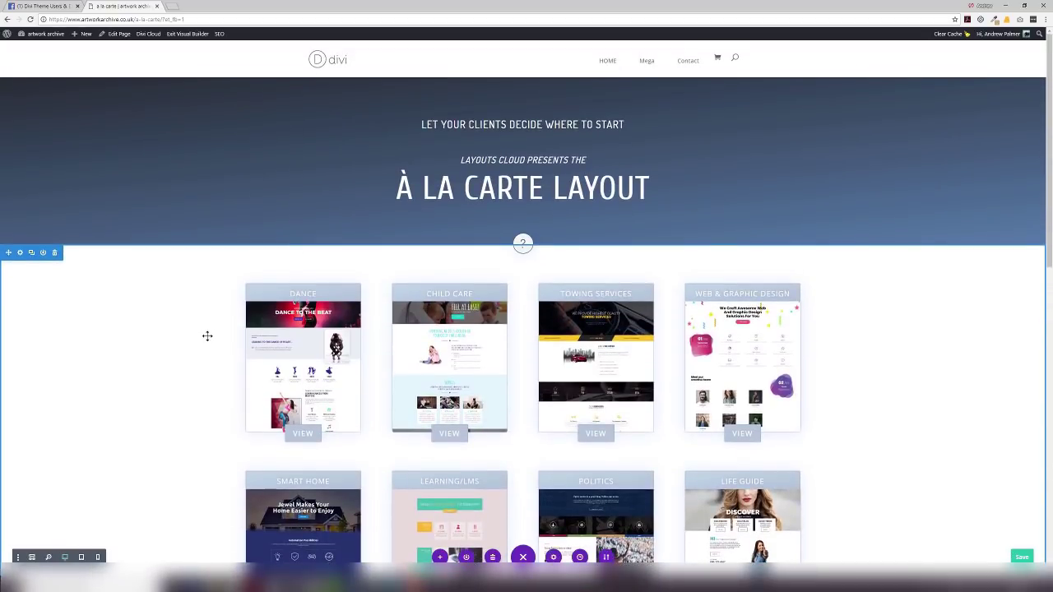
click(188, 34)
Reveal the explanatory note behind the question mark below the header and highlight its text for reading
mouse_move(524, 246)
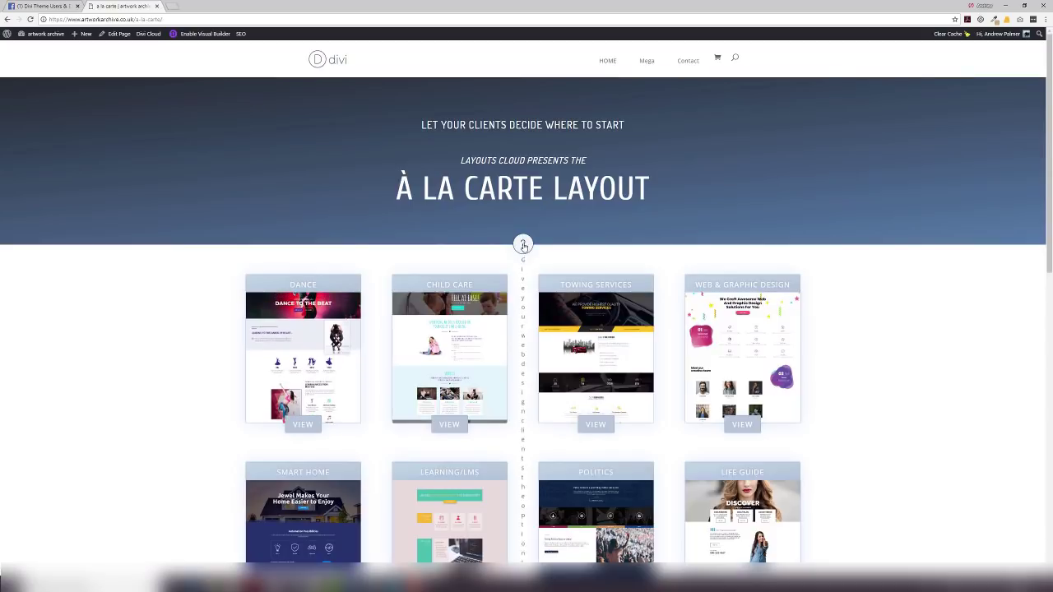
drag(404, 248, 613, 349)
click(637, 348)
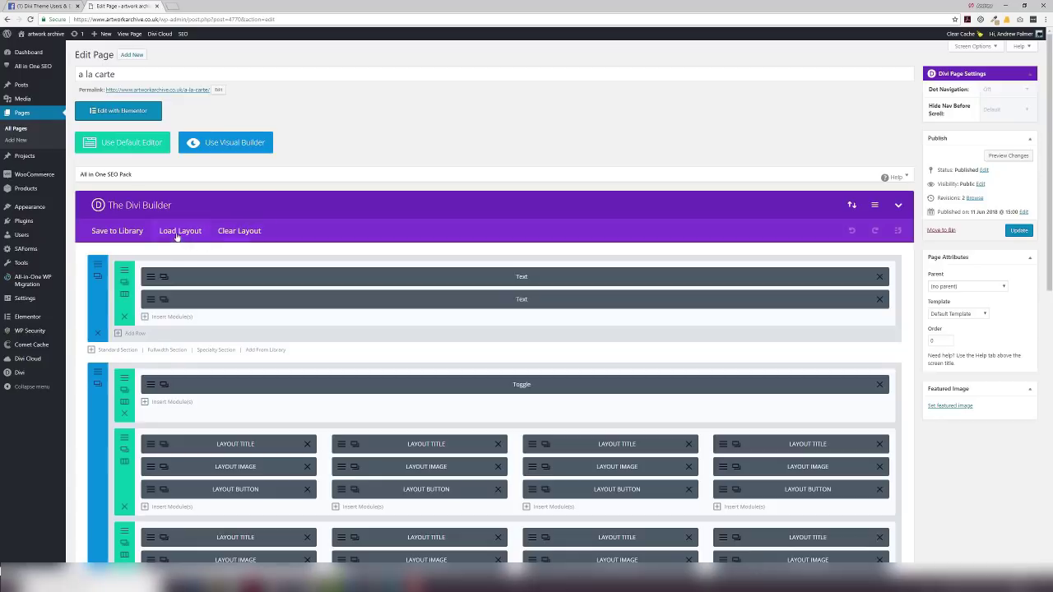
Replace the page's current layout with the premade Restaurant Landing Page layout, then update and view the page
click(238, 231)
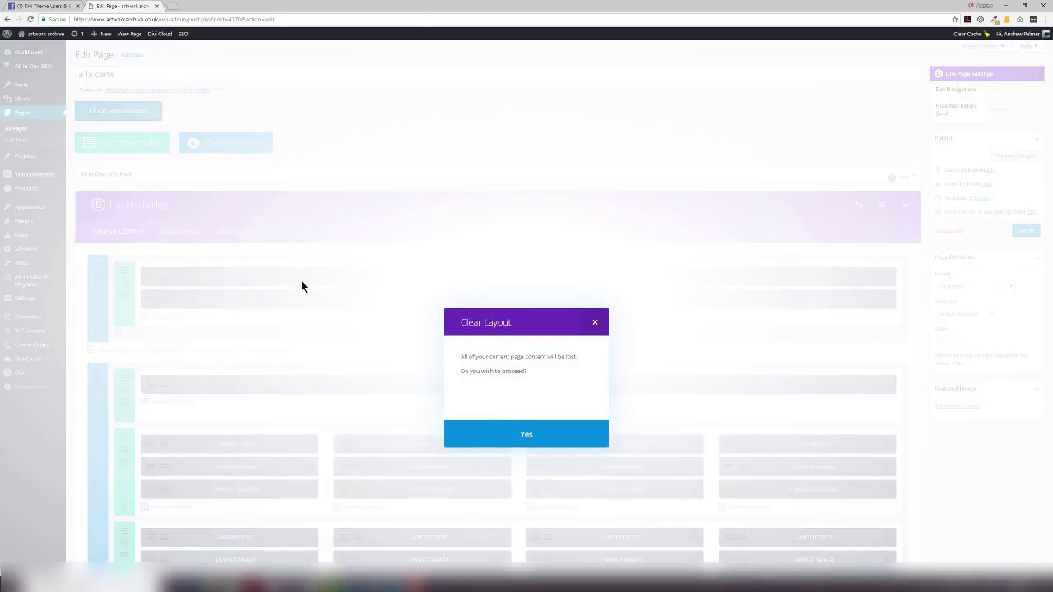
click(526, 434)
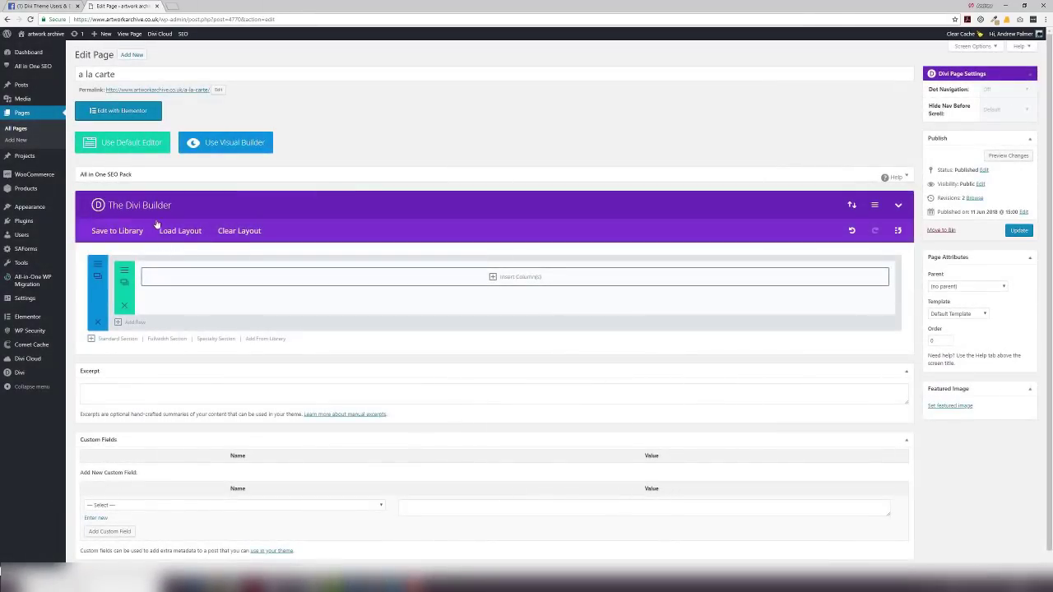
click(189, 232)
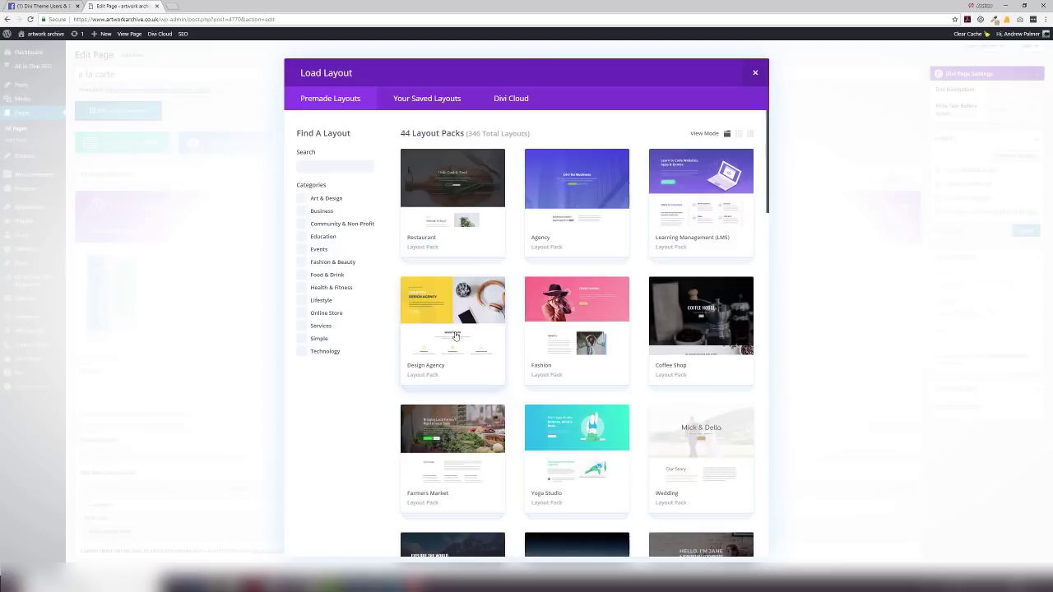
click(441, 194)
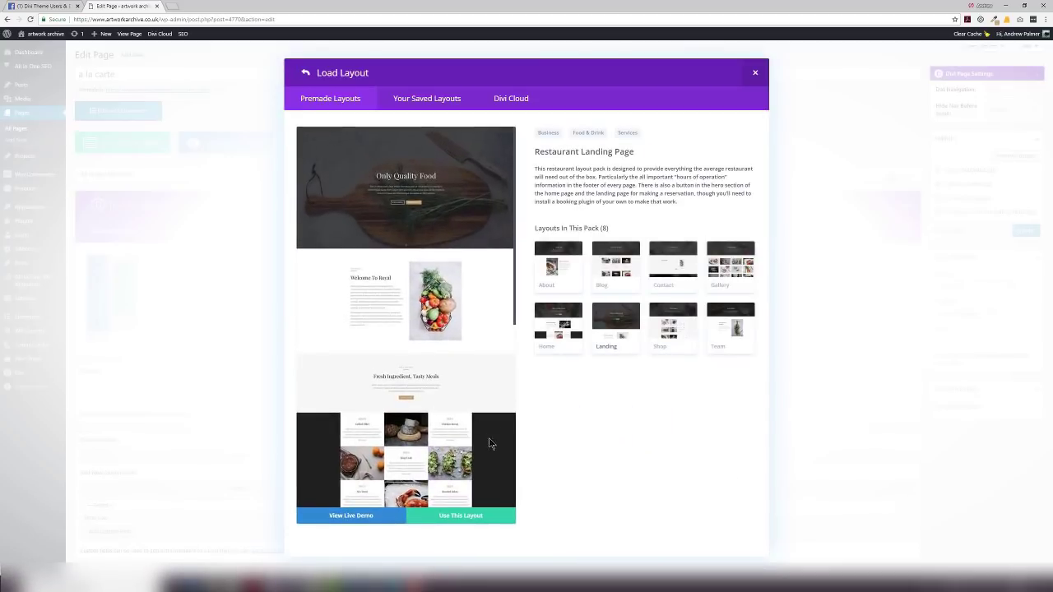
click(462, 515)
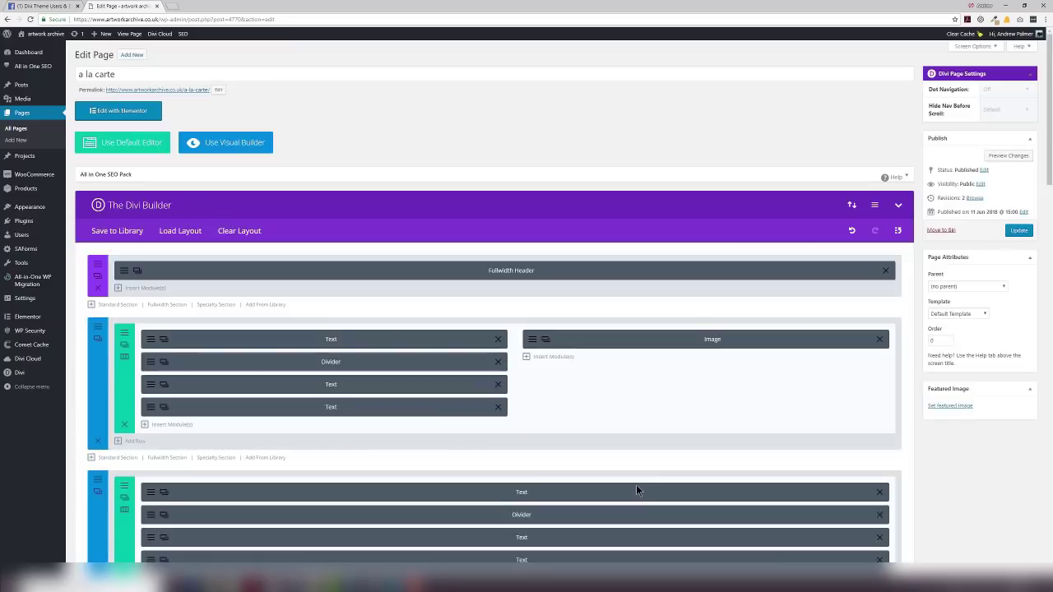
click(1019, 230)
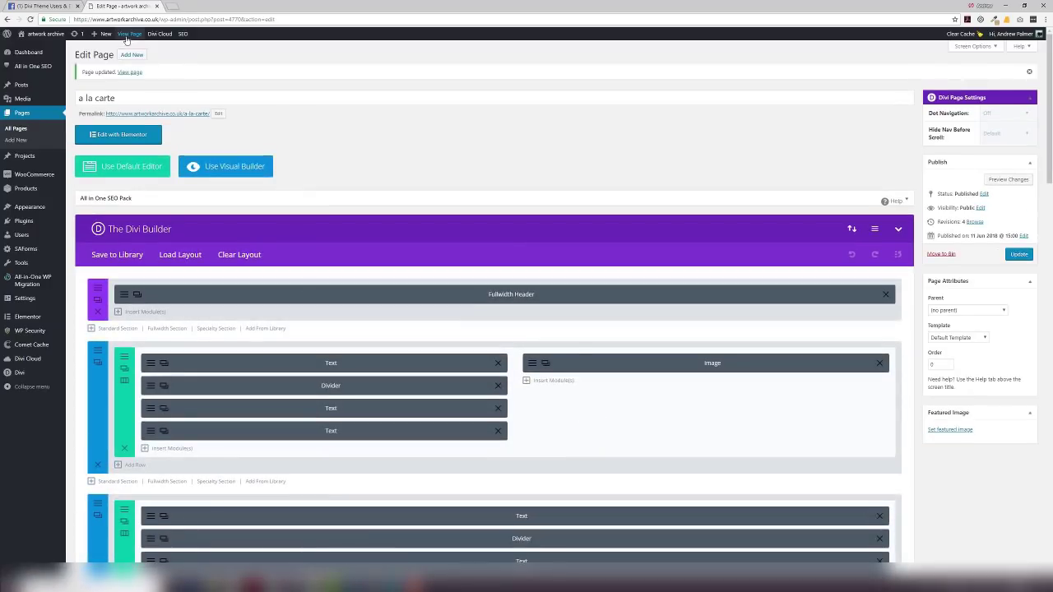
click(128, 34)
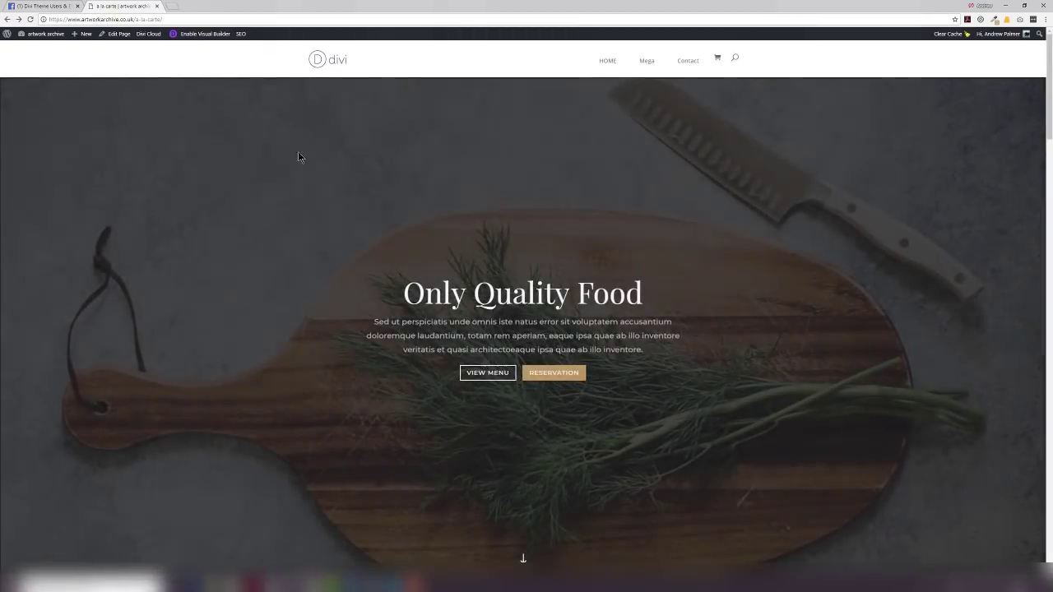
Change the hero heading to "The Best Quality Food" in the Visual Builder and go back to the page's editor
click(204, 34)
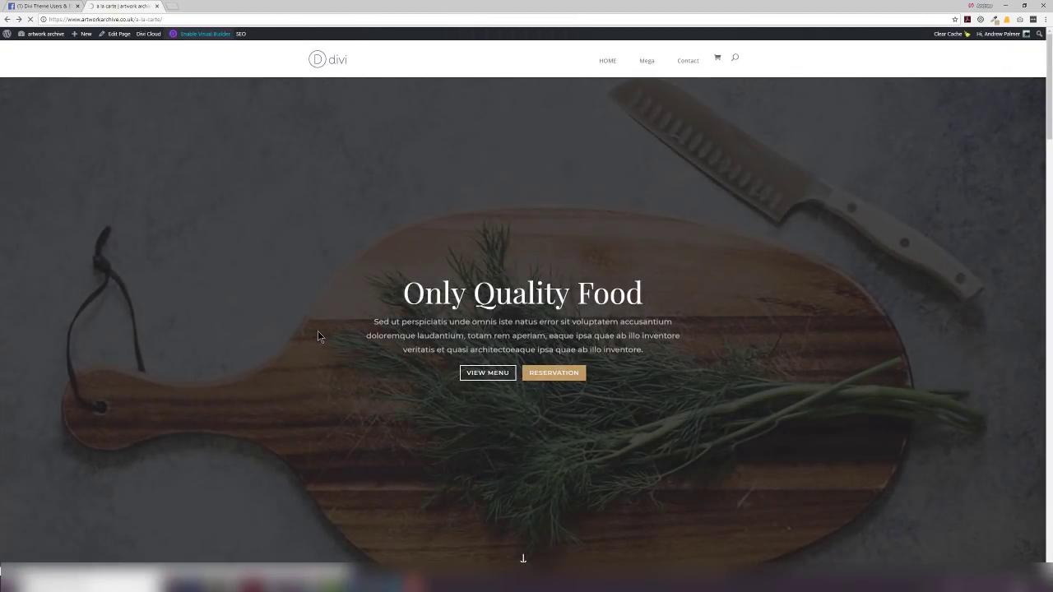
click(466, 301)
drag(467, 300, 405, 302)
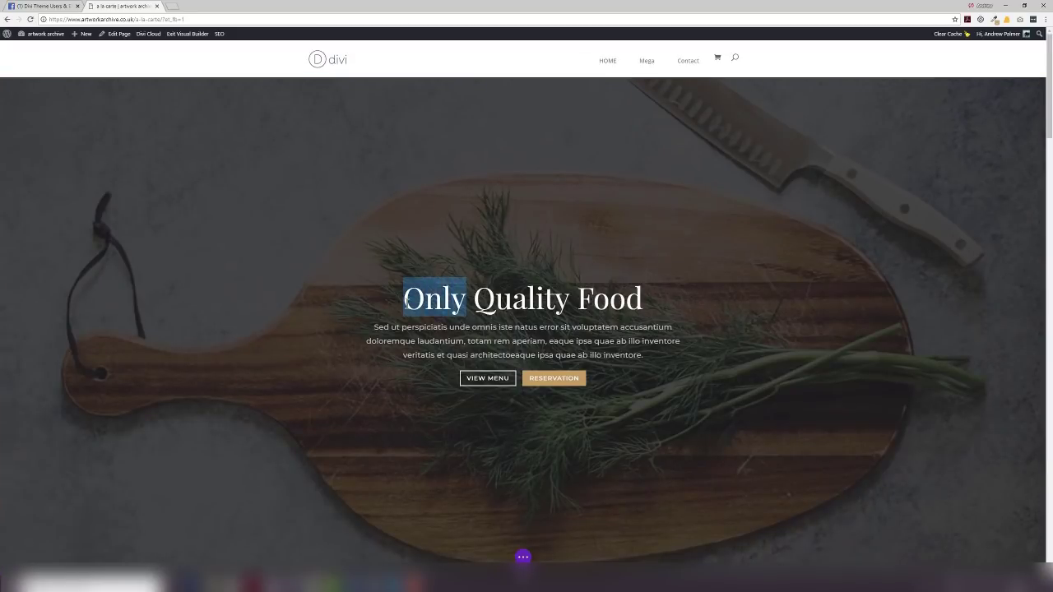
text(The Bes)
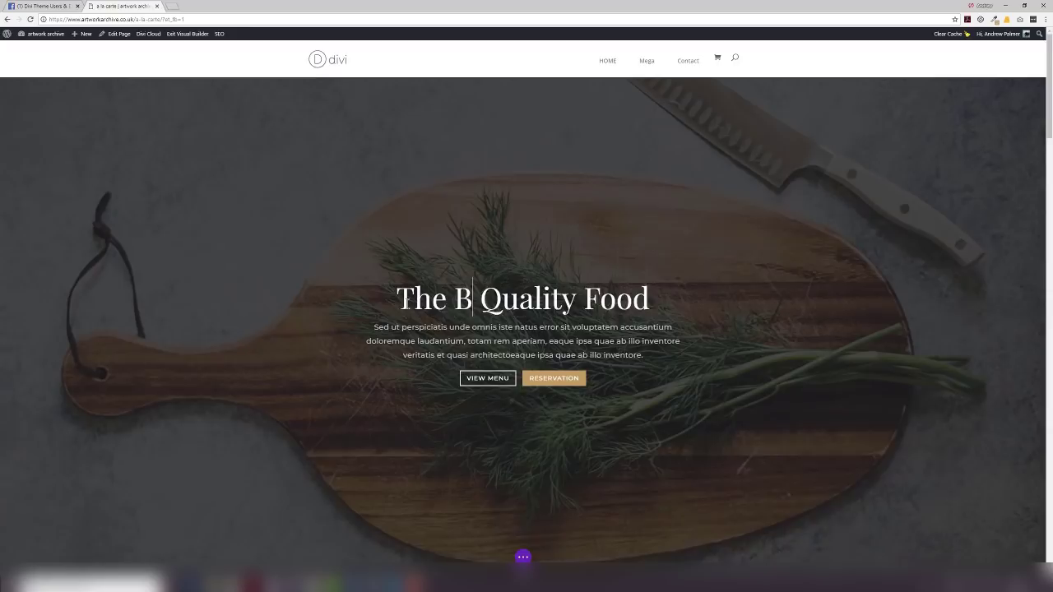
text(t)
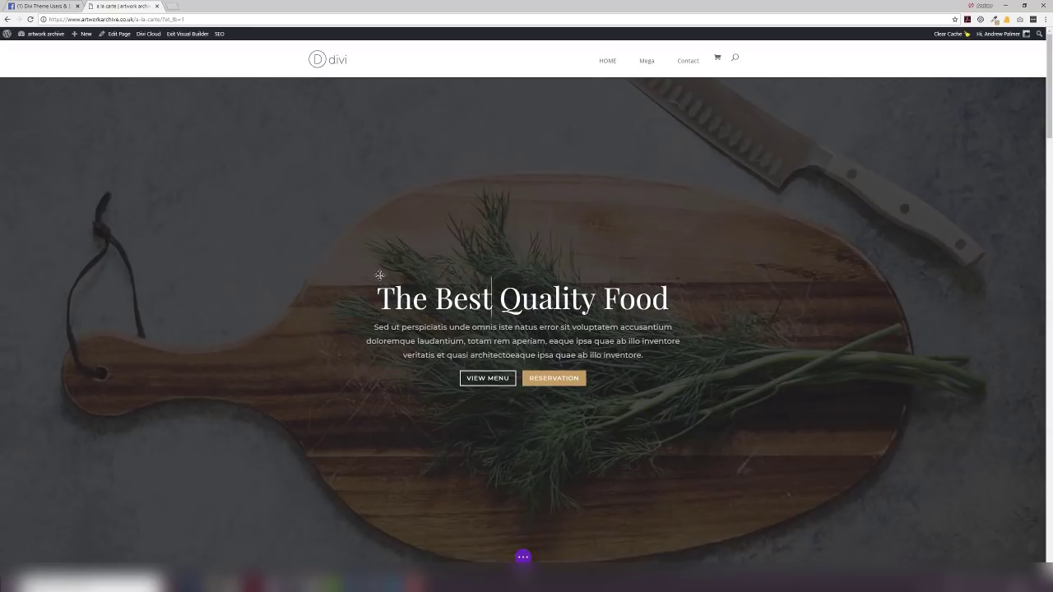
click(523, 558)
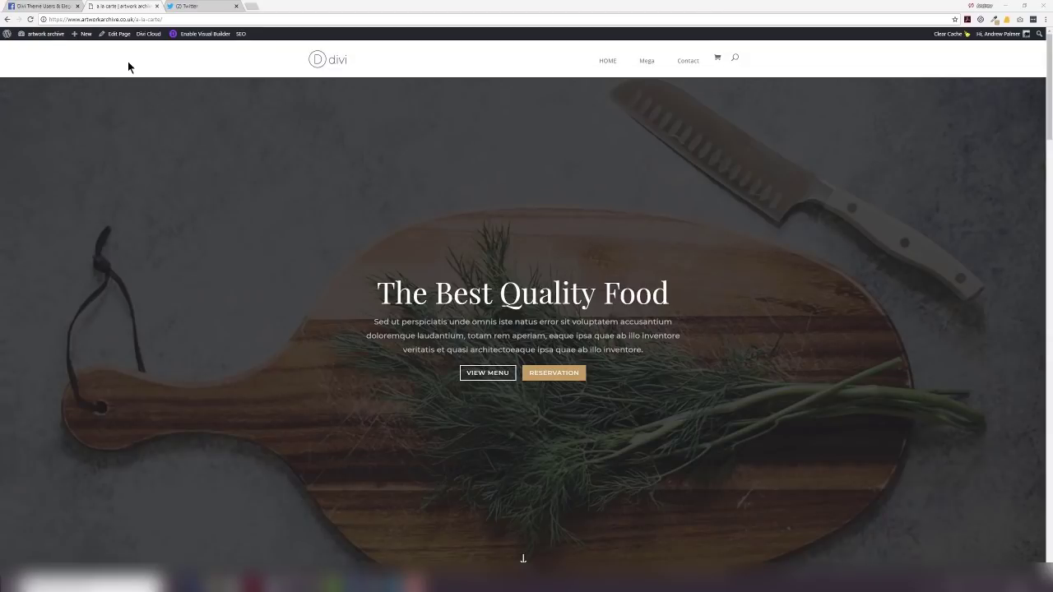
click(119, 35)
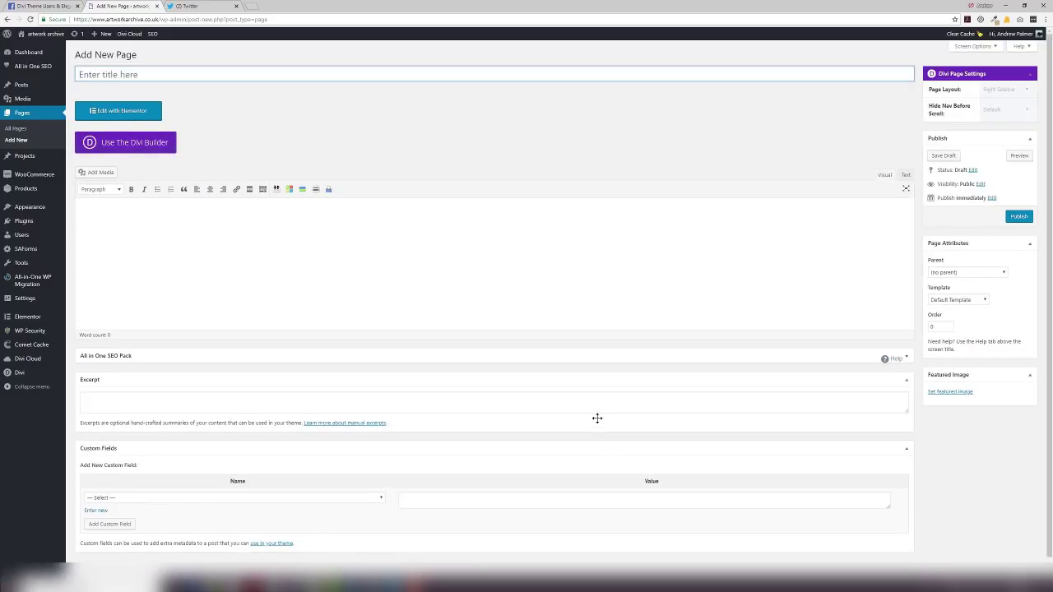
Start the Divi Builder on the new page and apply the saved "2ndrestaurant" layout from My Cloud
click(161, 144)
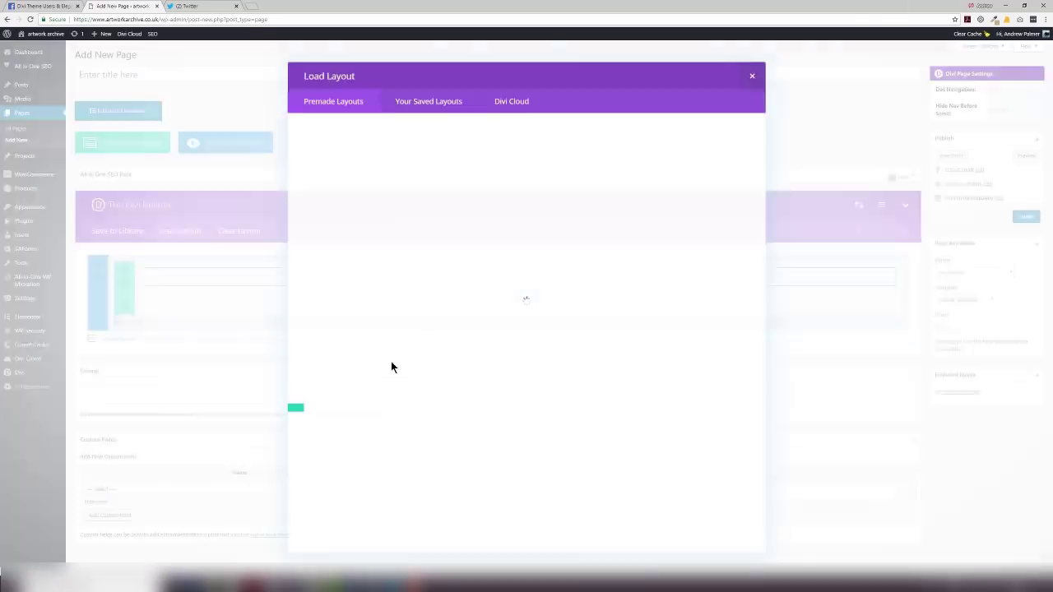
click(510, 100)
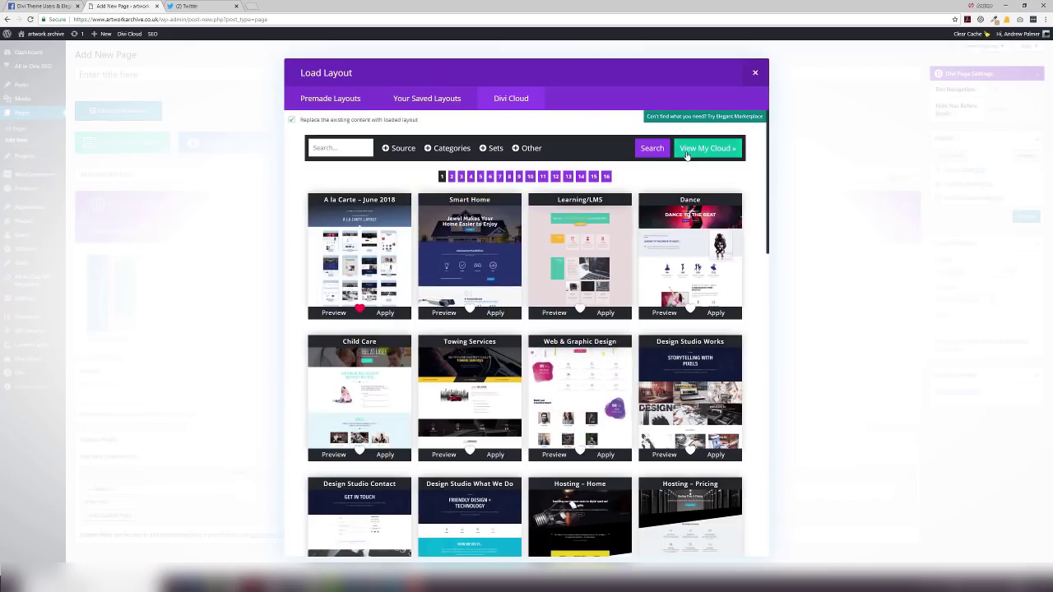
click(687, 153)
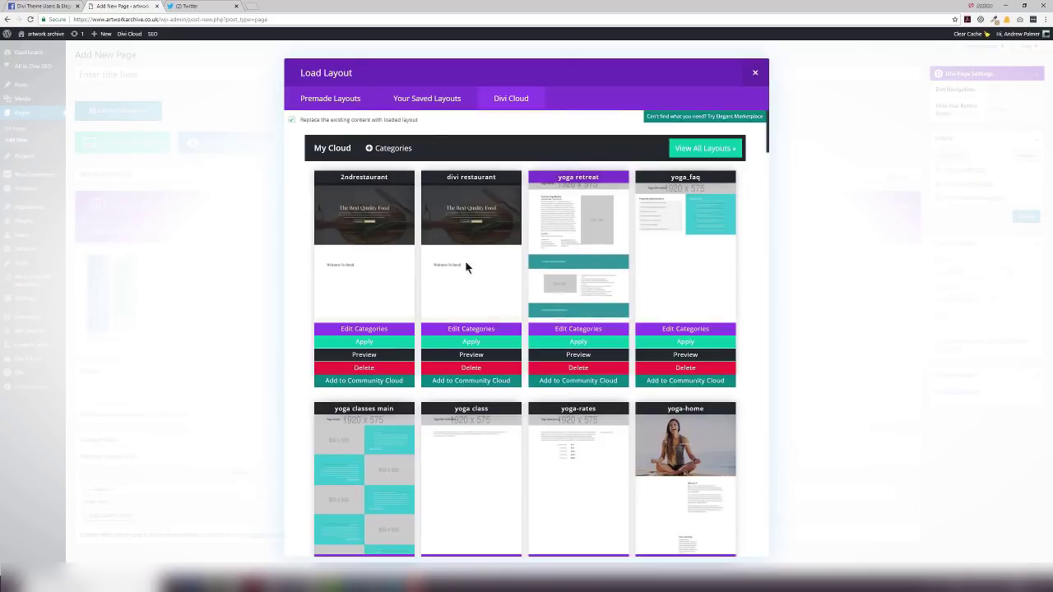
click(364, 342)
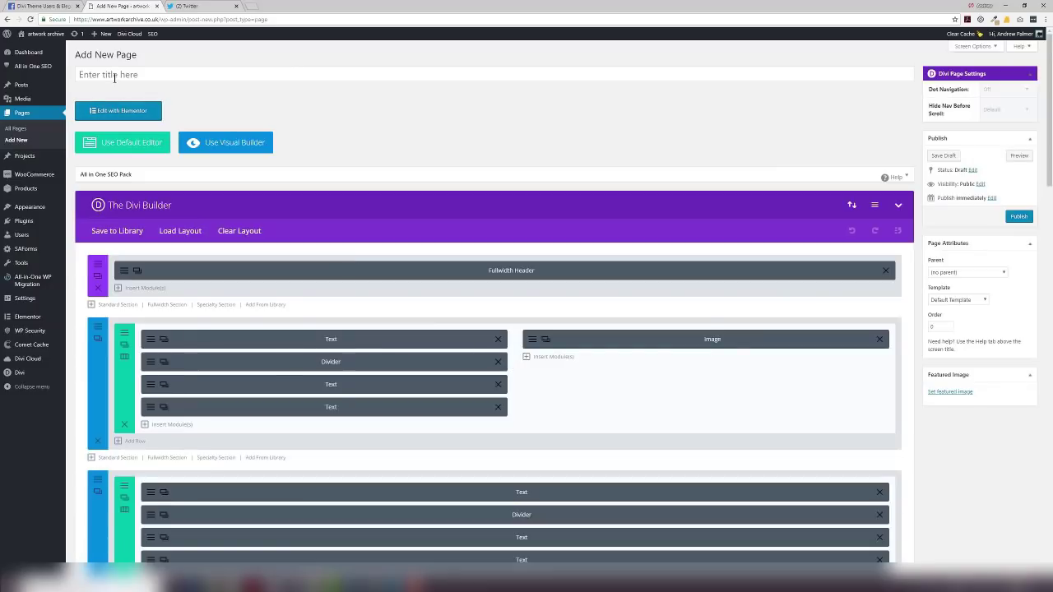
click(107, 74)
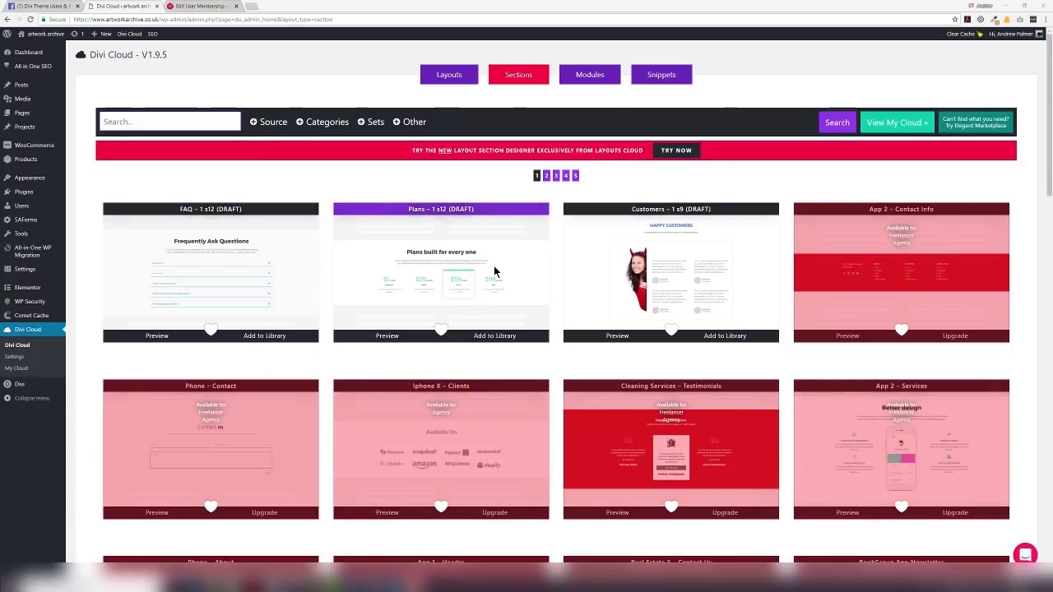
Examine the Sections, Layouts and Snippets collections in the Divi Cloud library and which items the plan makes available
scroll(498, 288, down, 7)
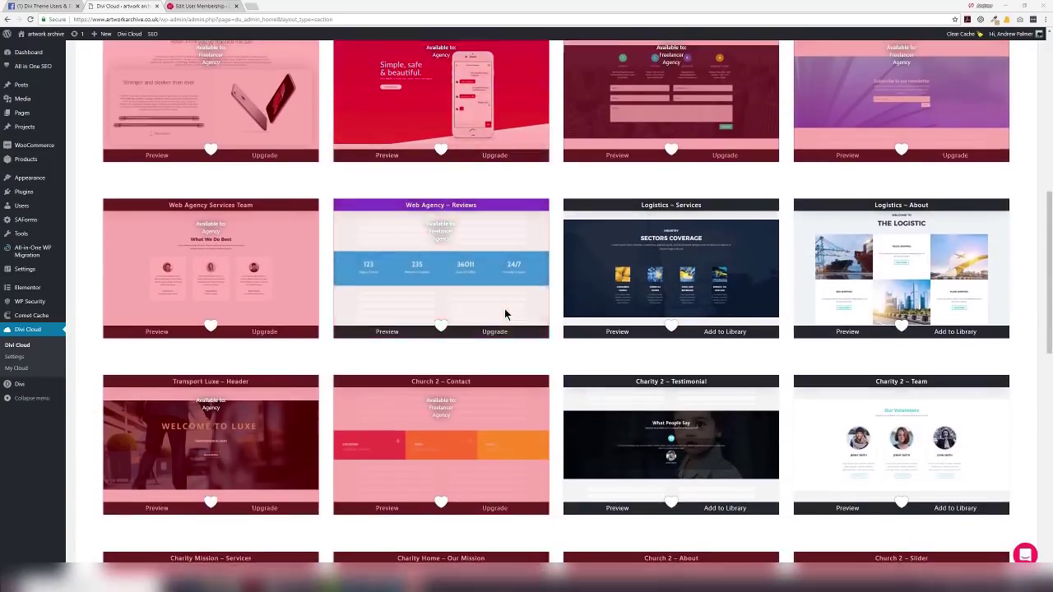
scroll(505, 315, up, 10)
click(451, 76)
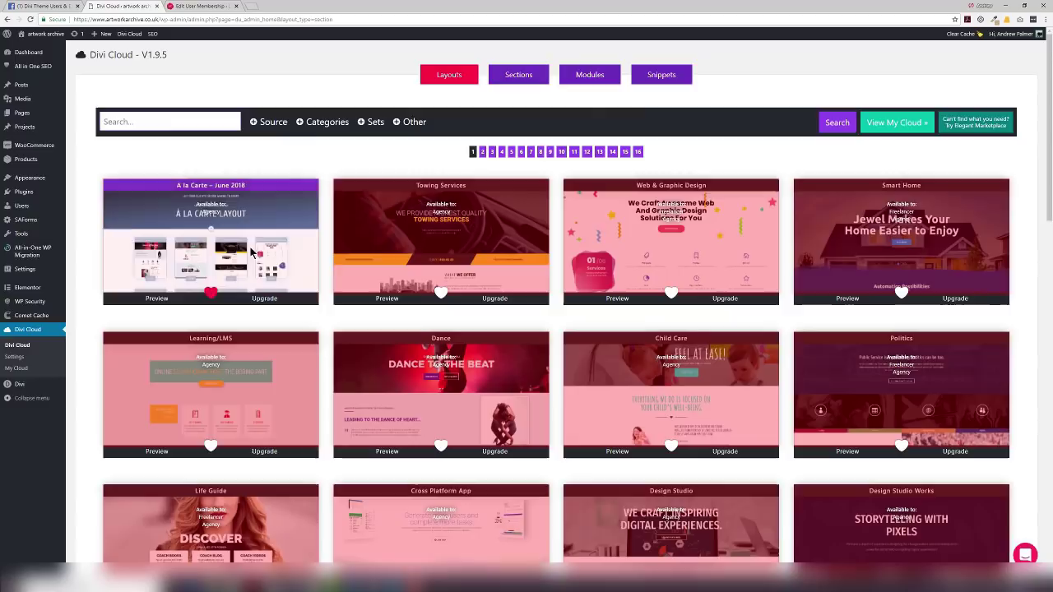
scroll(722, 356, down, 6)
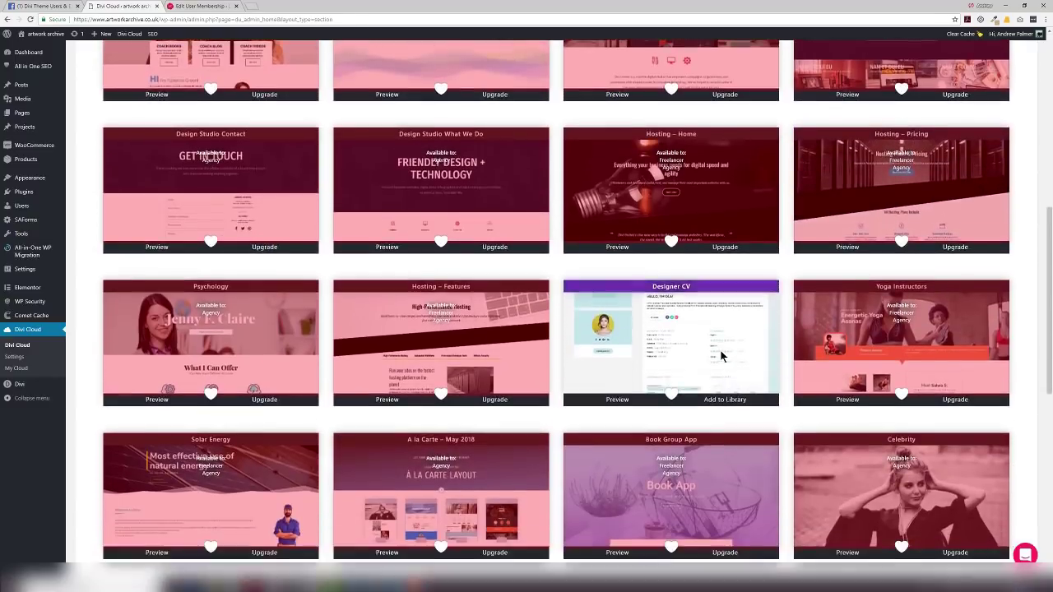
scroll(740, 358, up, 8)
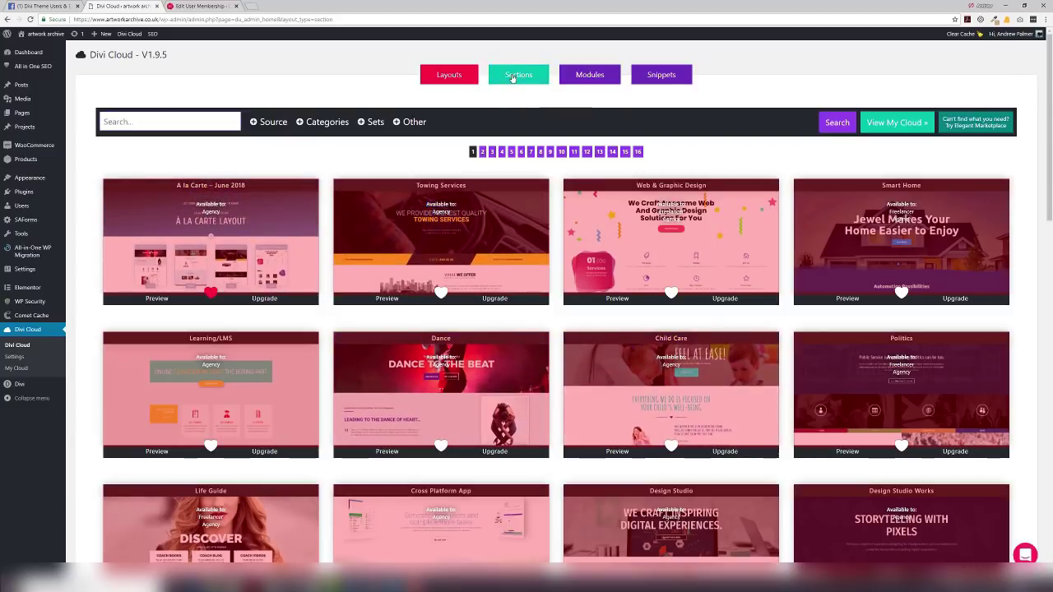
click(512, 75)
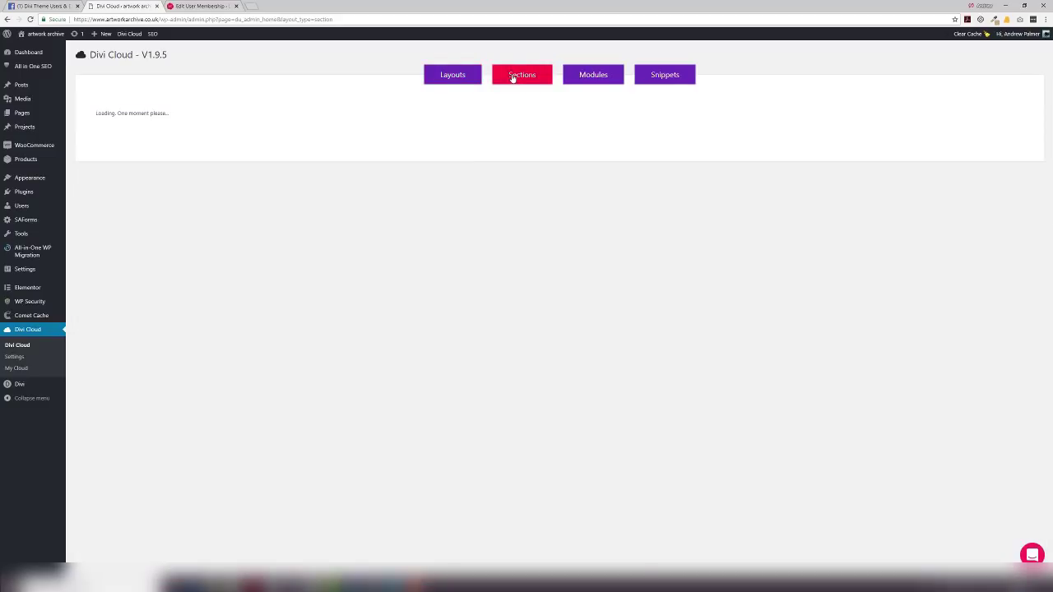
click(663, 76)
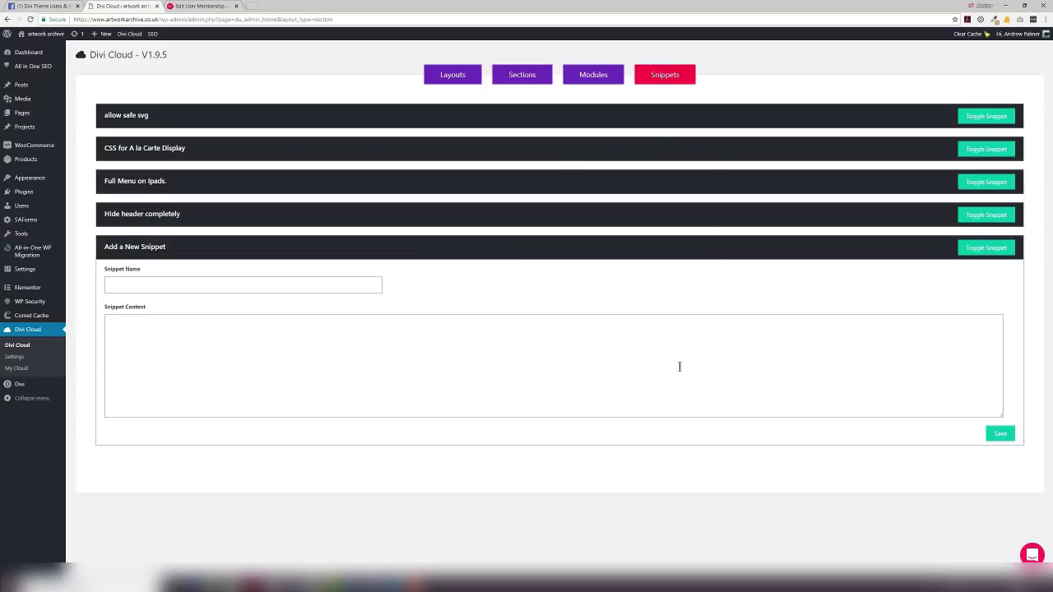
click(461, 80)
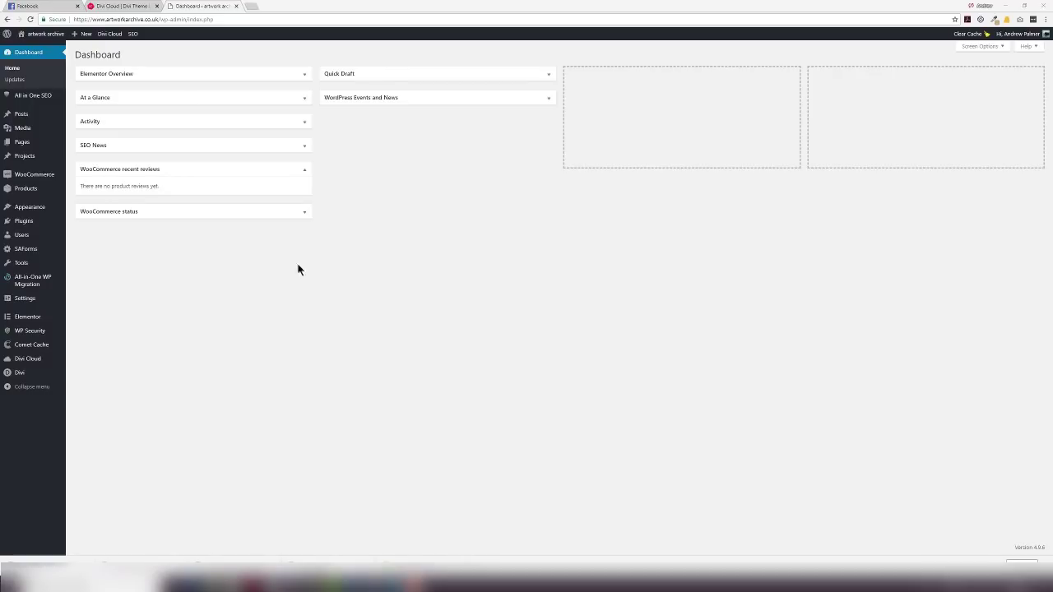
click(144, 19)
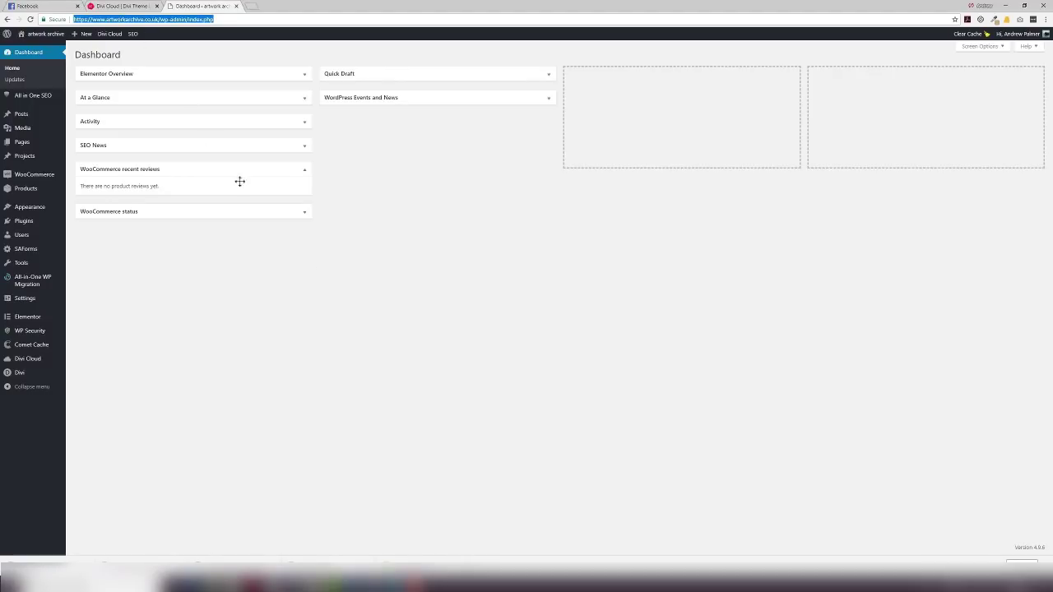
click(373, 315)
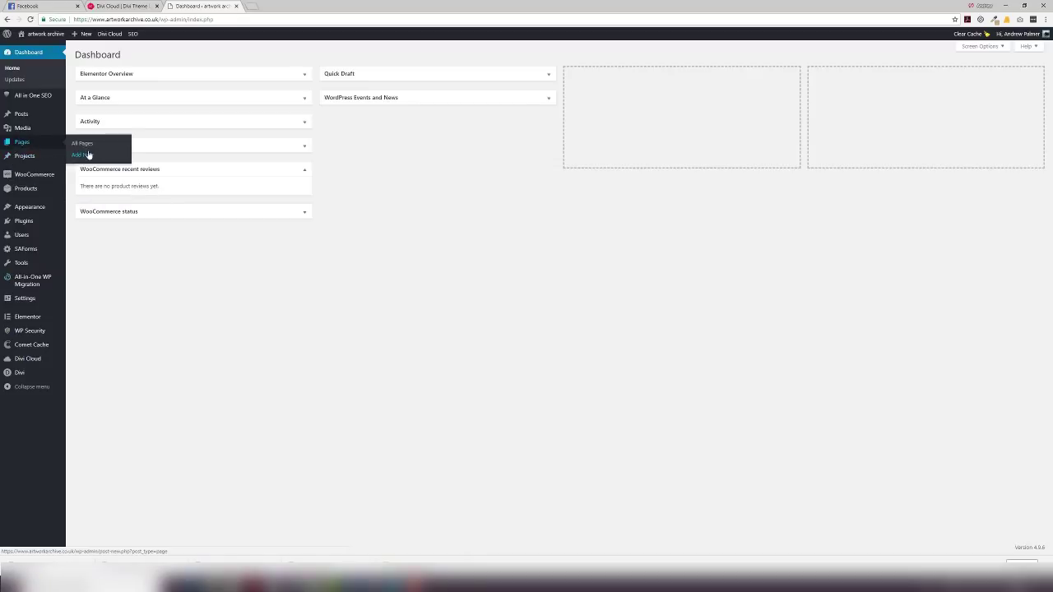
Add a new page titled "AP Test Page" and switch it to the Divi Builder
click(82, 155)
text(AP Tes)
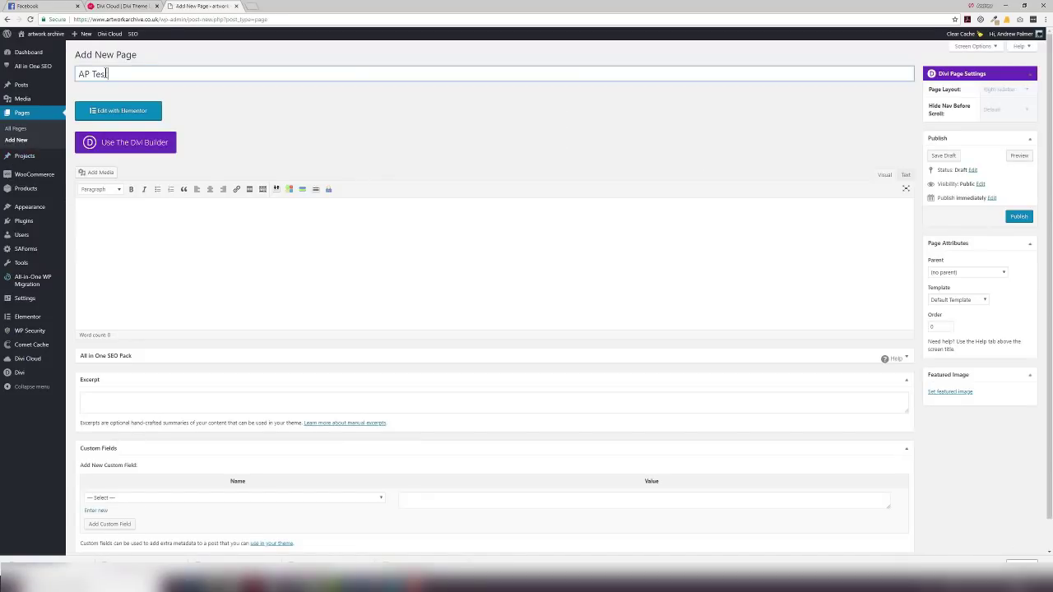
text(t Page)
click(161, 140)
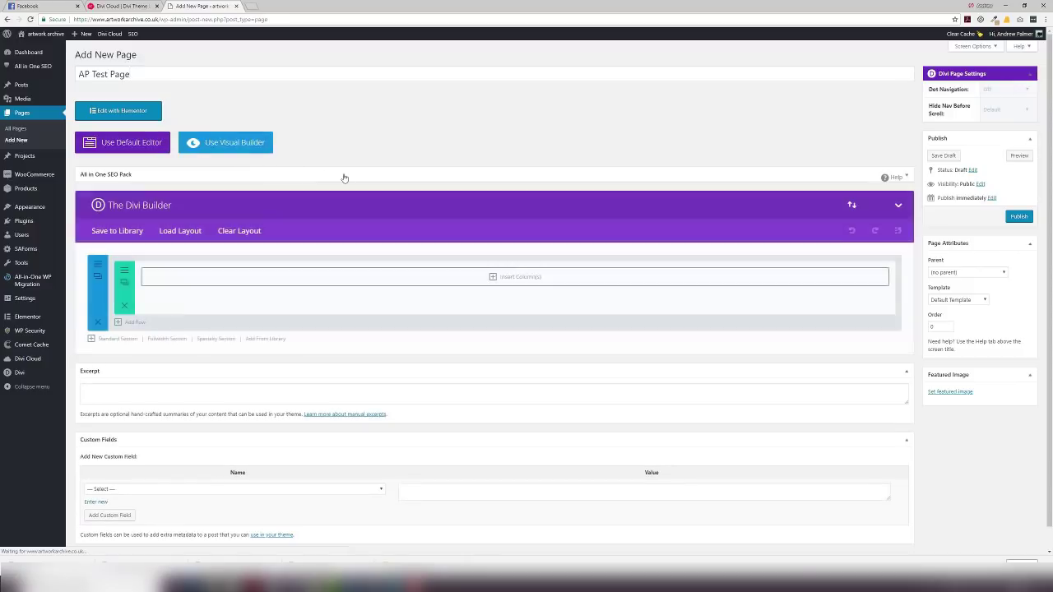
Browse the Divi Cloud layouts available for AP Test Page and mark the "Dance" layout as a favourite
click(203, 234)
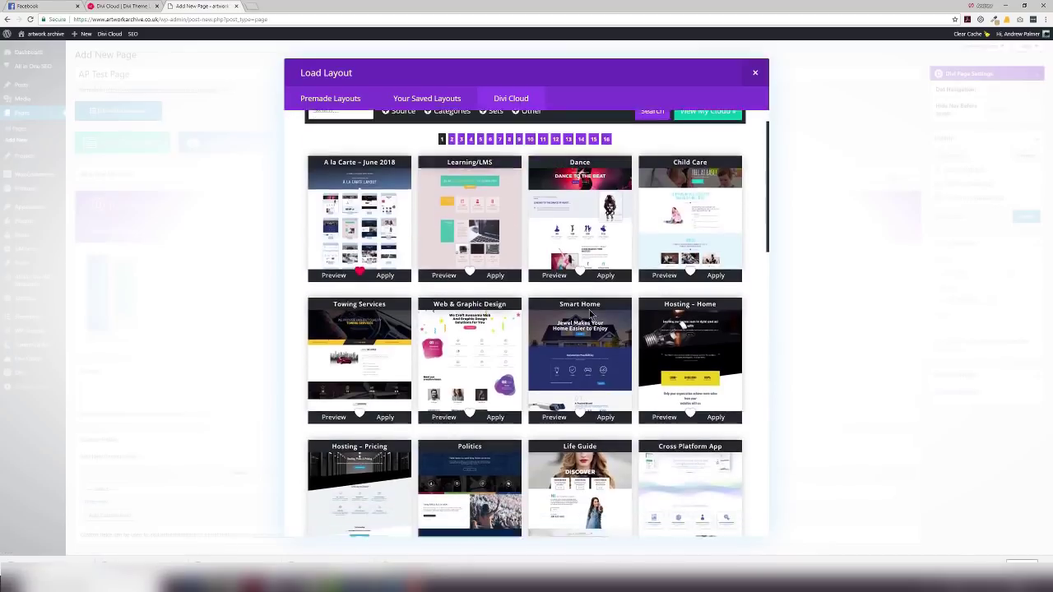
scroll(578, 350, down, 8)
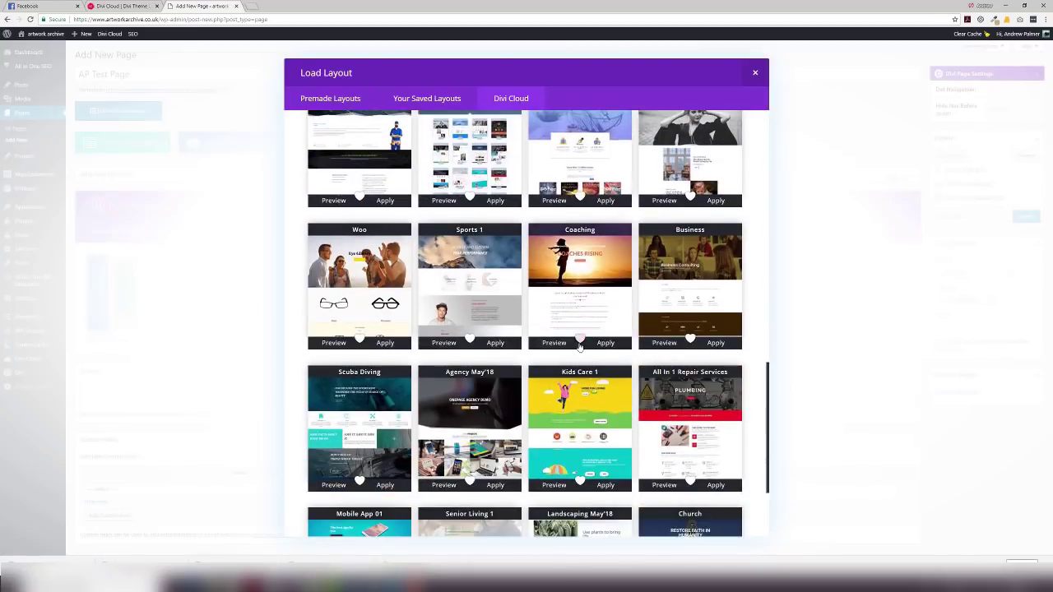
scroll(579, 348, up, 10)
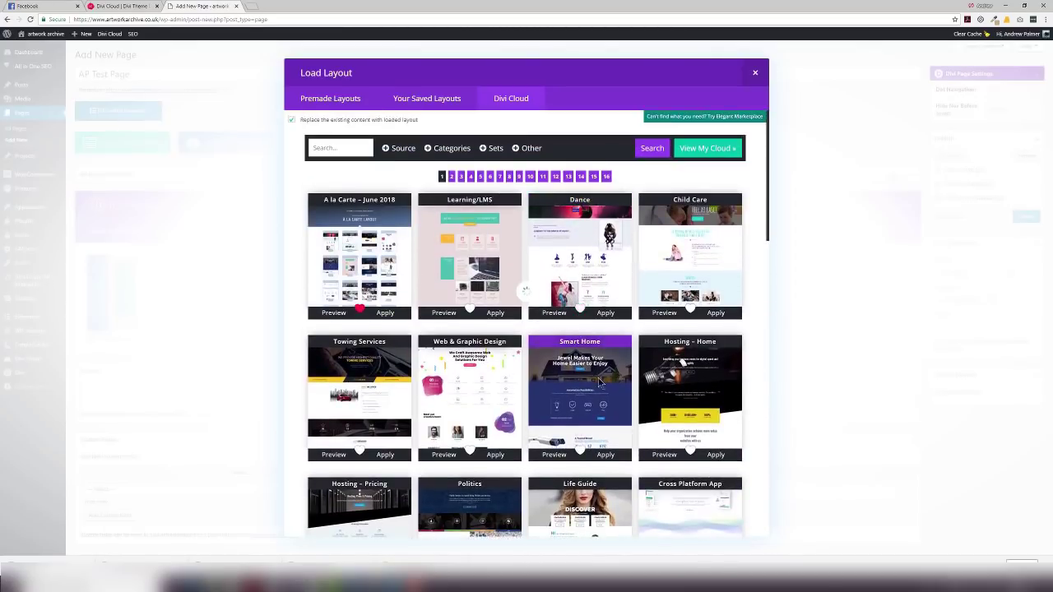
click(580, 310)
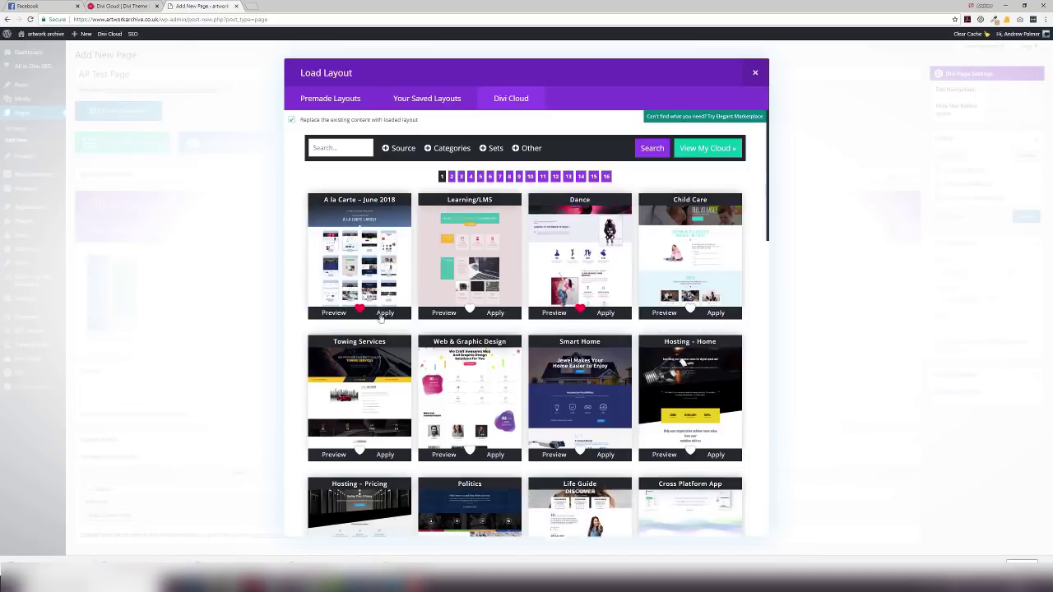
Filter the Divi Cloud layouts to My Favourites only, look through them, and clear the filter to list all layouts again
click(526, 150)
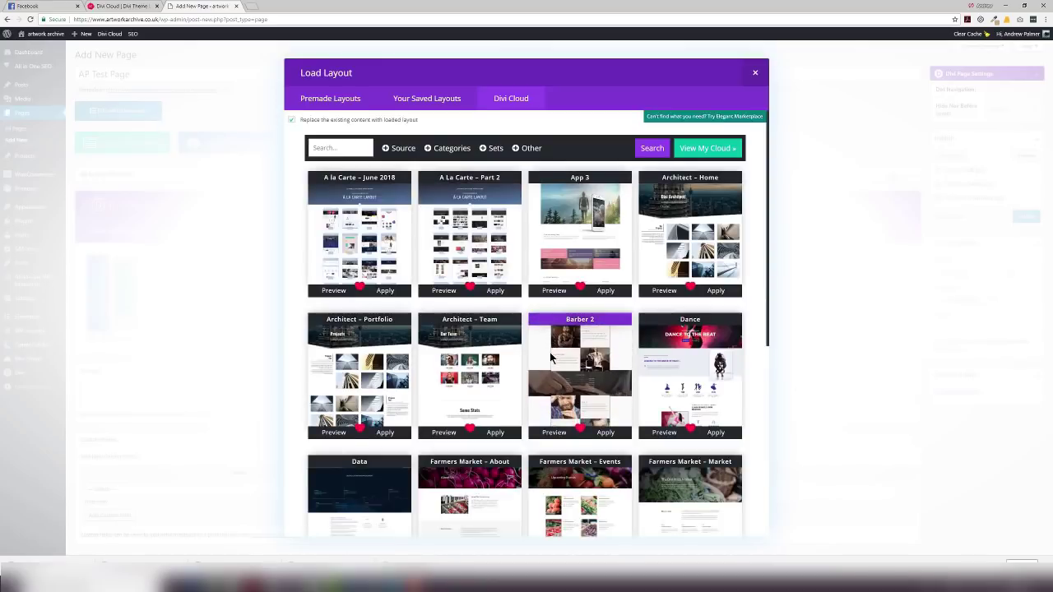
scroll(523, 439, down, 1)
scroll(524, 439, down, 3)
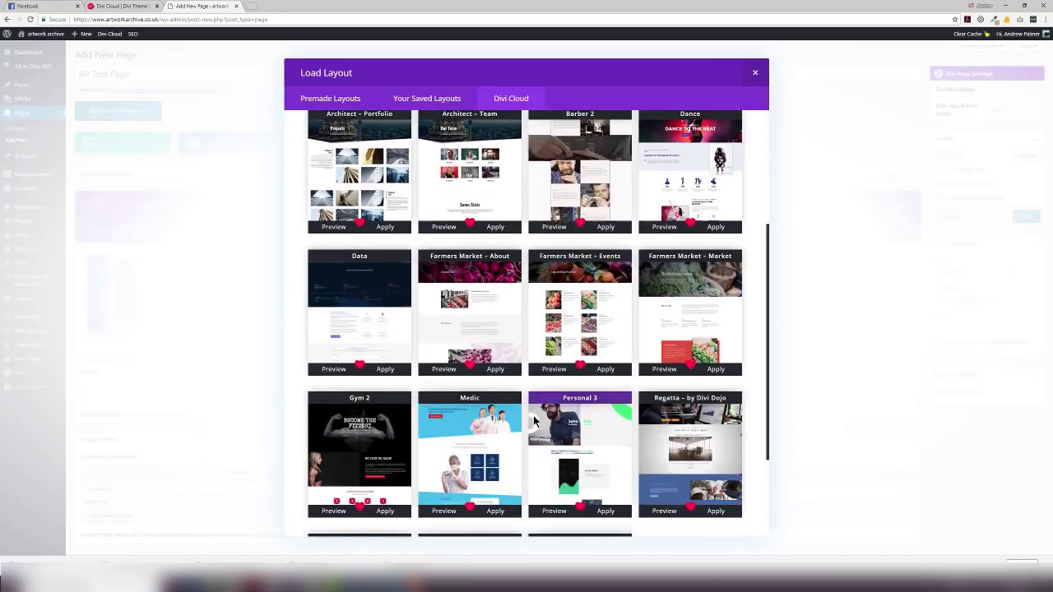
scroll(529, 438, up, 4)
scroll(530, 438, up, 1)
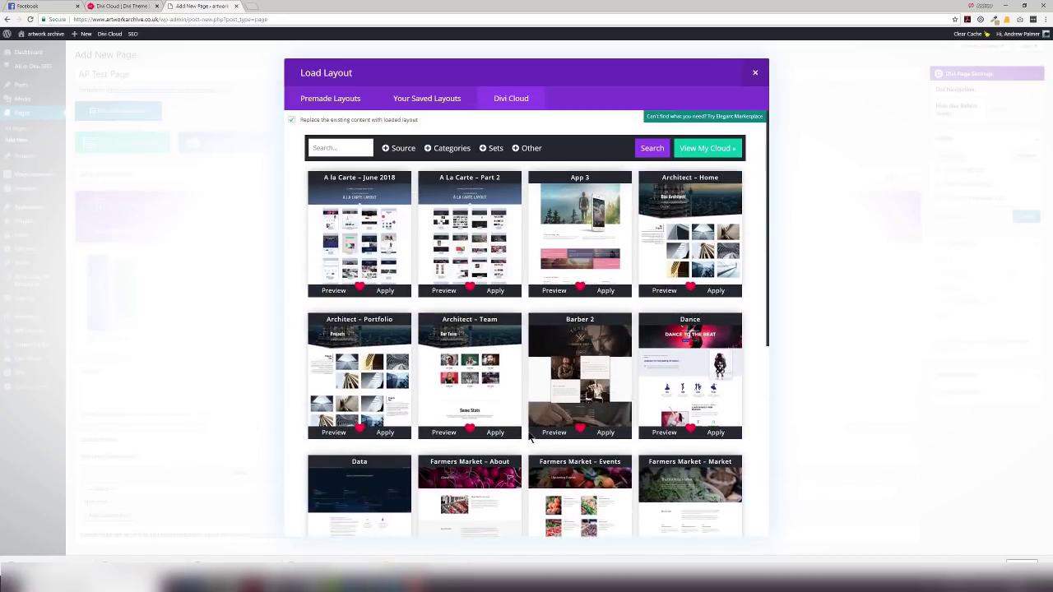
click(520, 151)
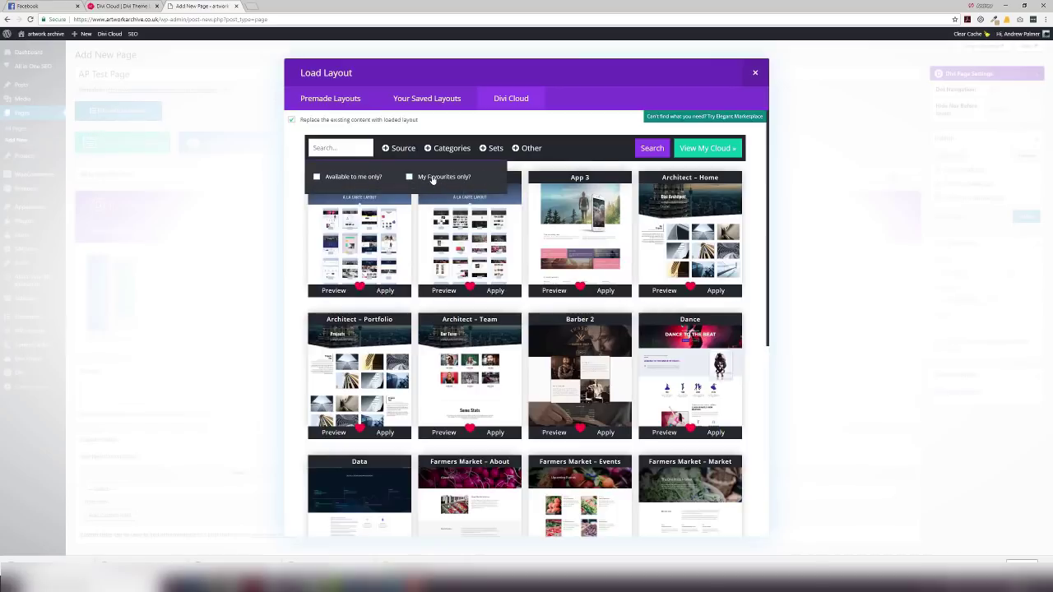
click(652, 149)
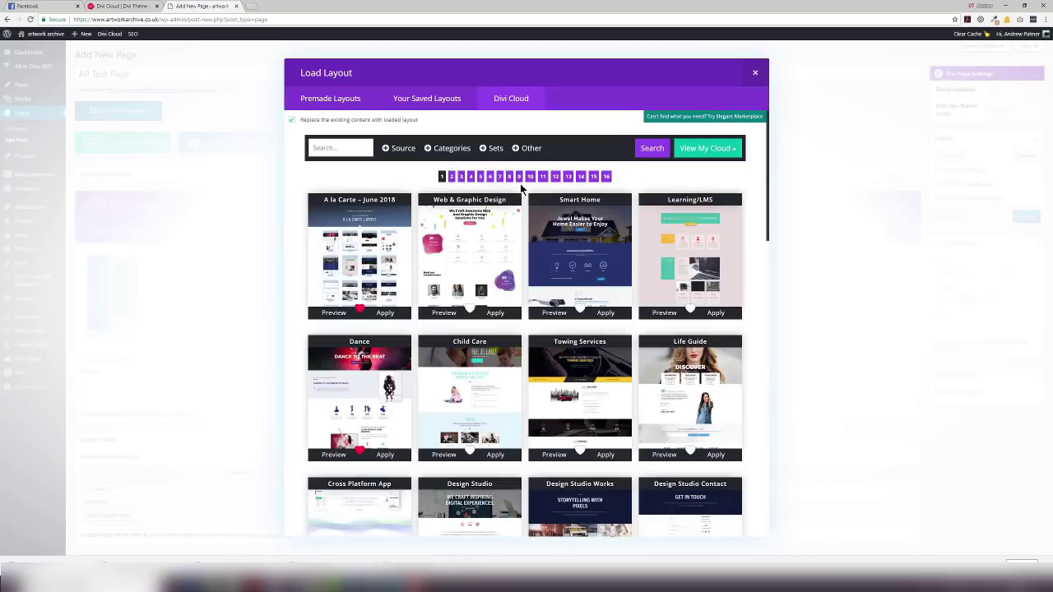
Filter the layouts by the Coffee Shop set and look over the available category and source filters
click(491, 149)
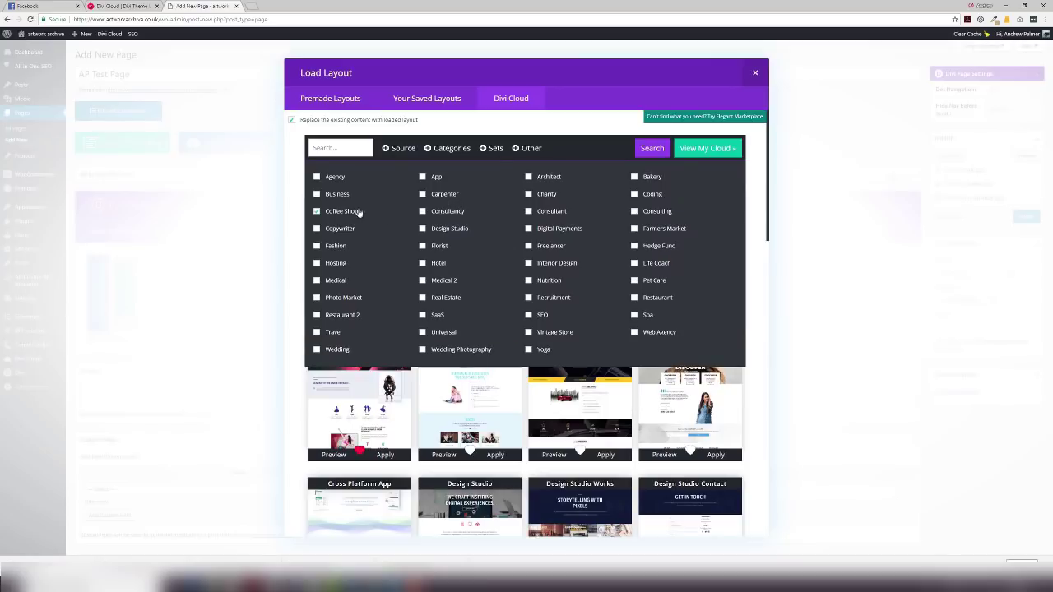
click(650, 152)
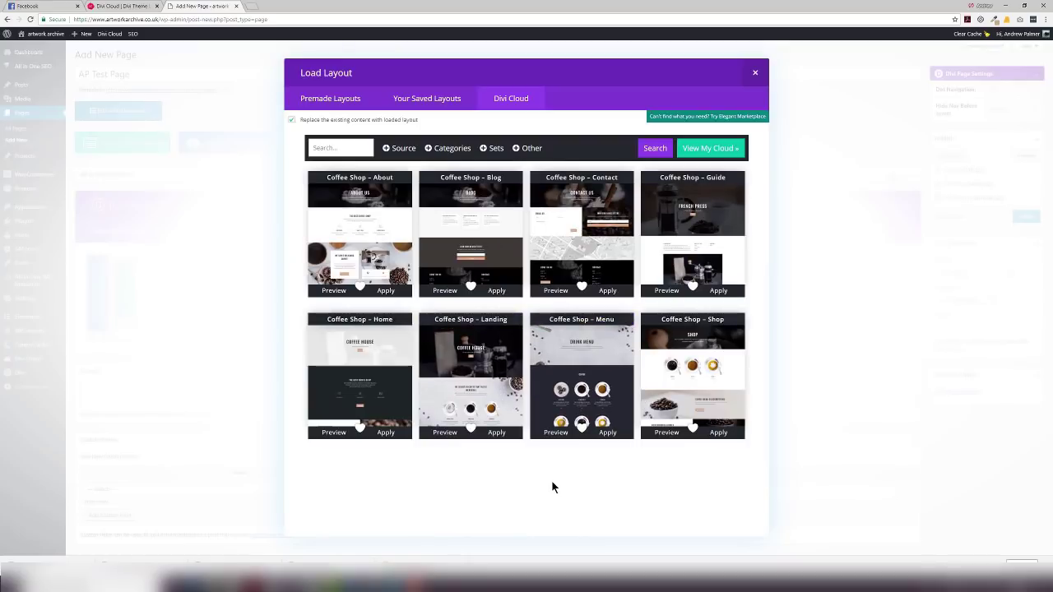
click(449, 149)
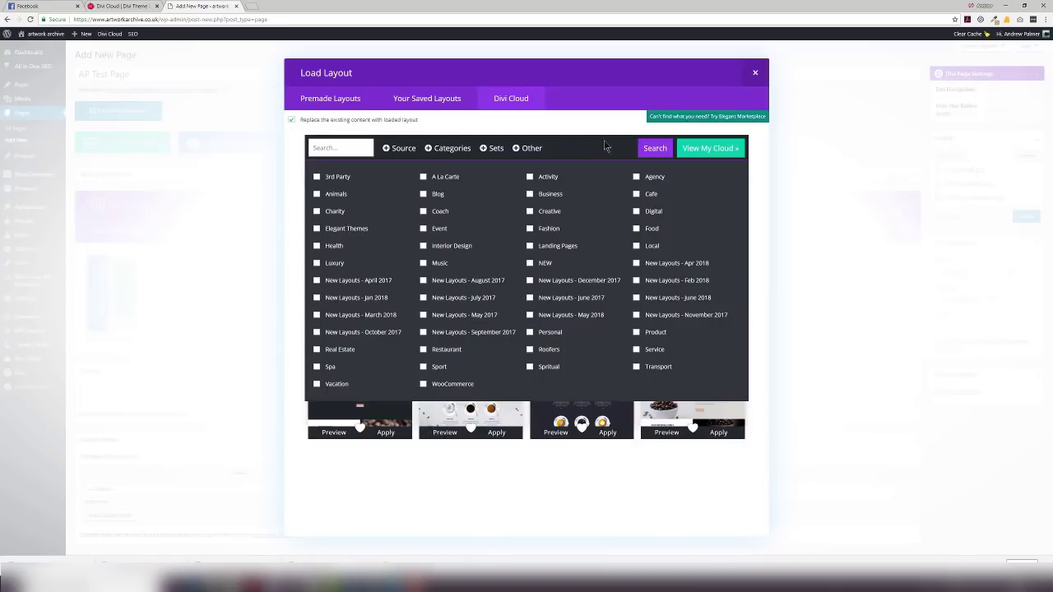
click(402, 149)
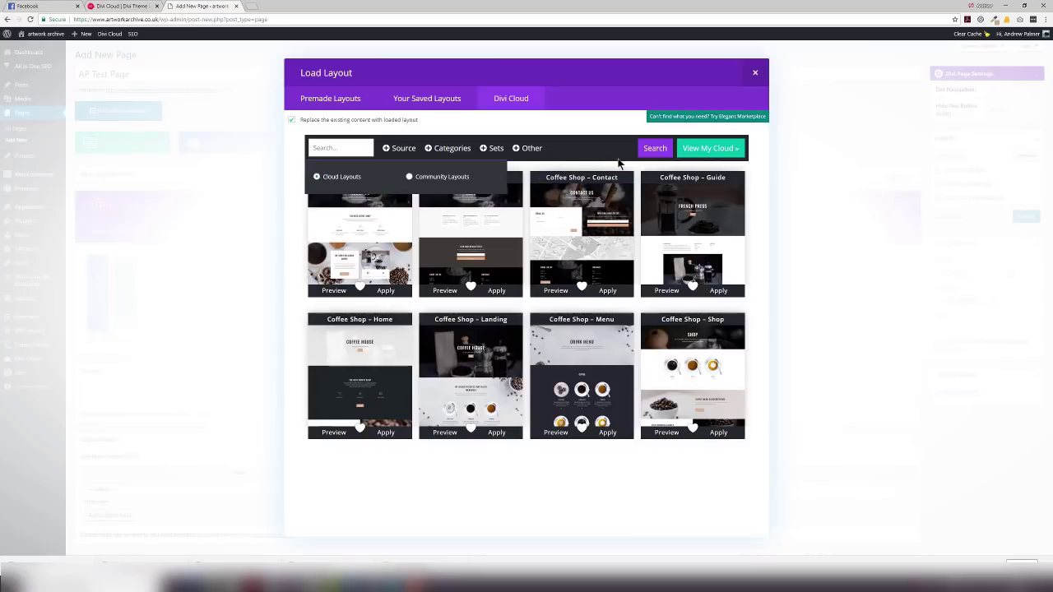
click(503, 104)
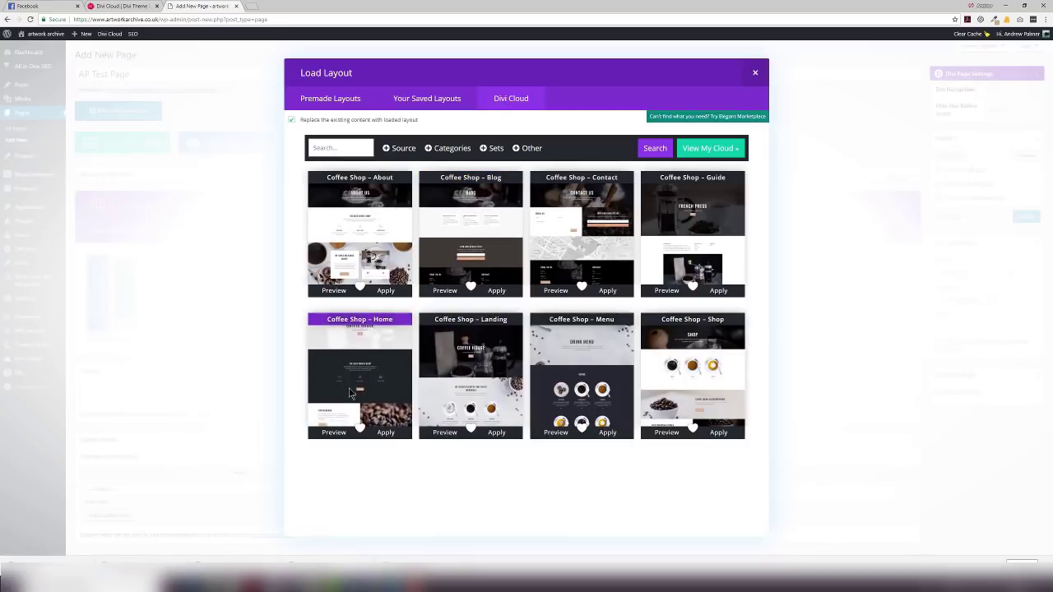
Preview the "Coffee Shop – Home" layout, apply it to AP Test Page and publish the page
click(332, 432)
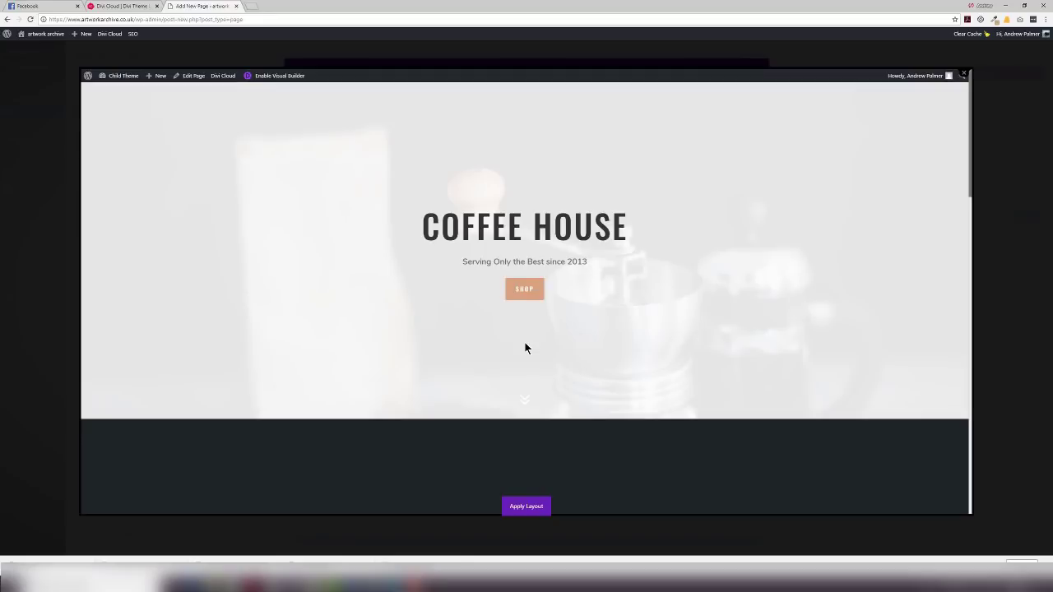
scroll(525, 342, down, 4)
scroll(527, 348, down, 5)
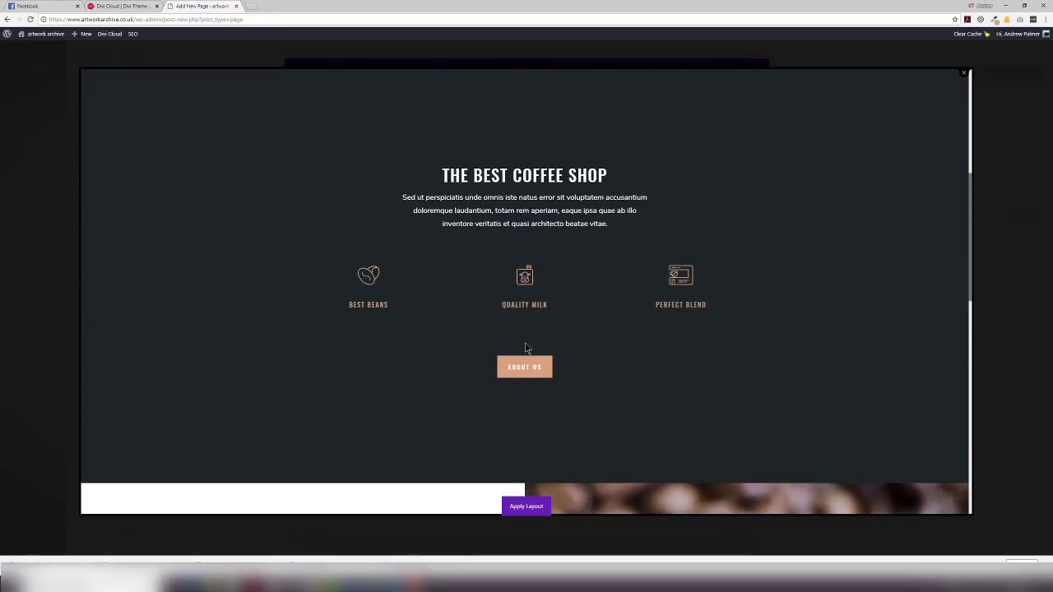
scroll(525, 344, down, 5)
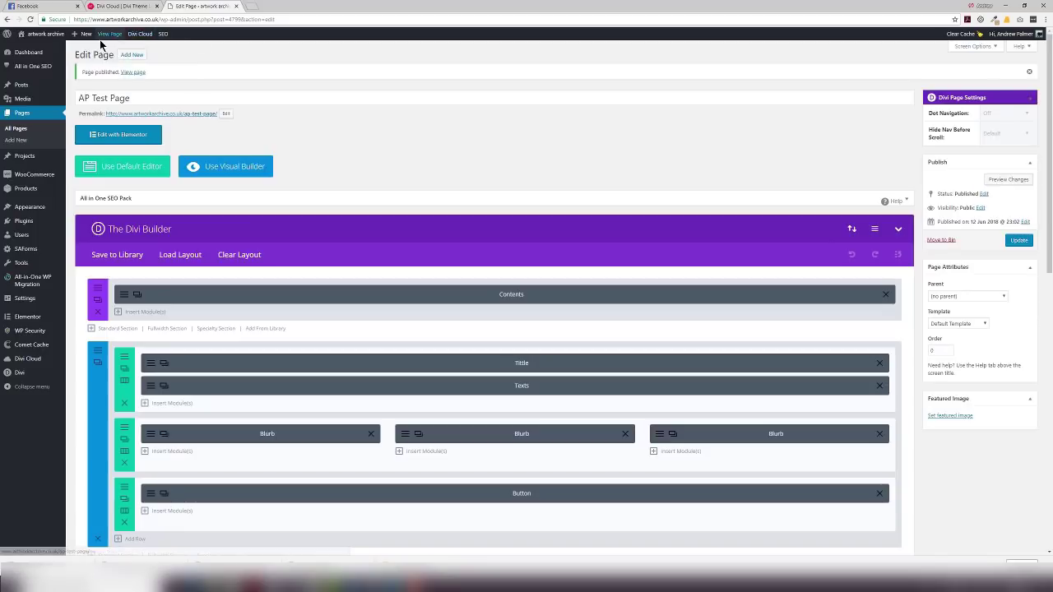
View the published AP Test Page and examine its coffee shop sections
click(101, 37)
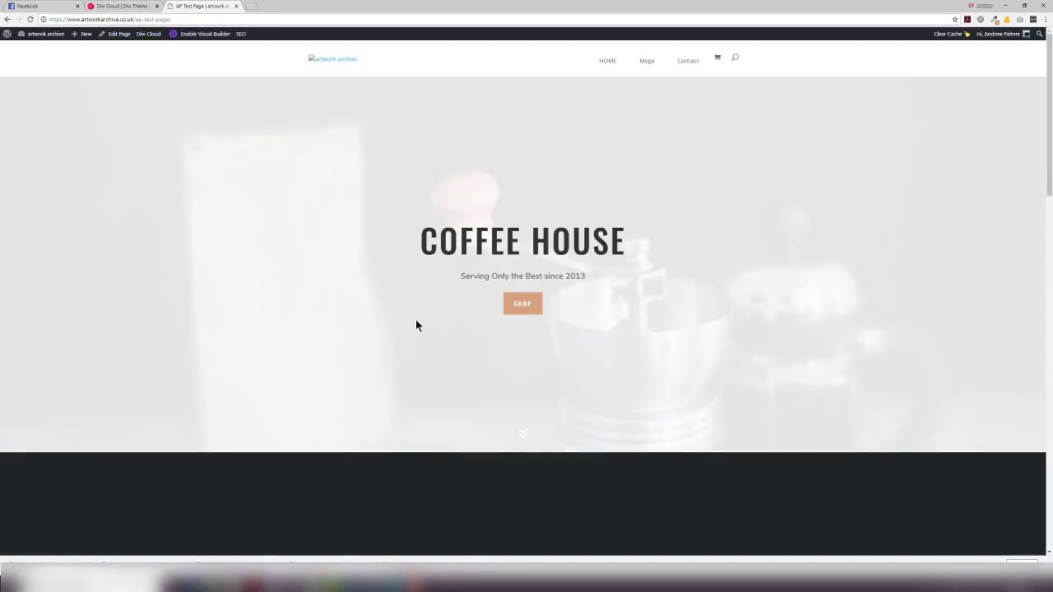
scroll(492, 294, down, 2)
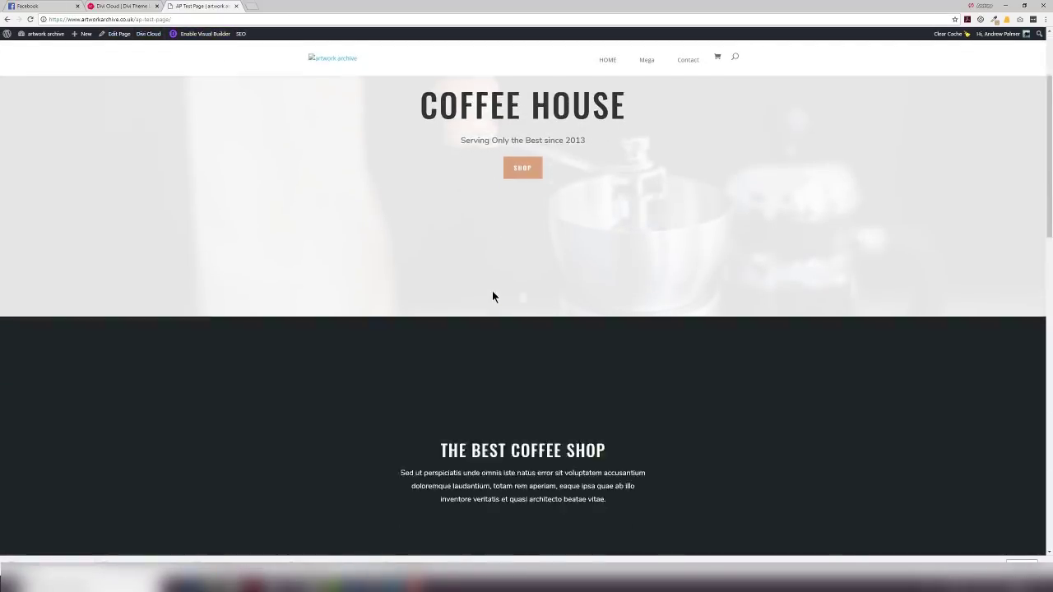
scroll(493, 297, down, 9)
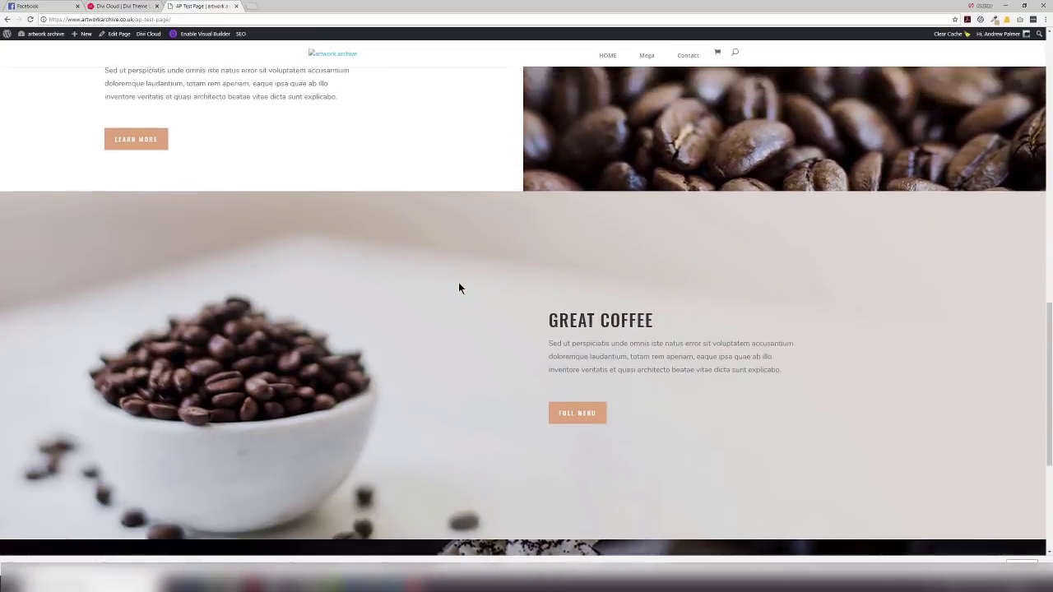
scroll(459, 288, up, 11)
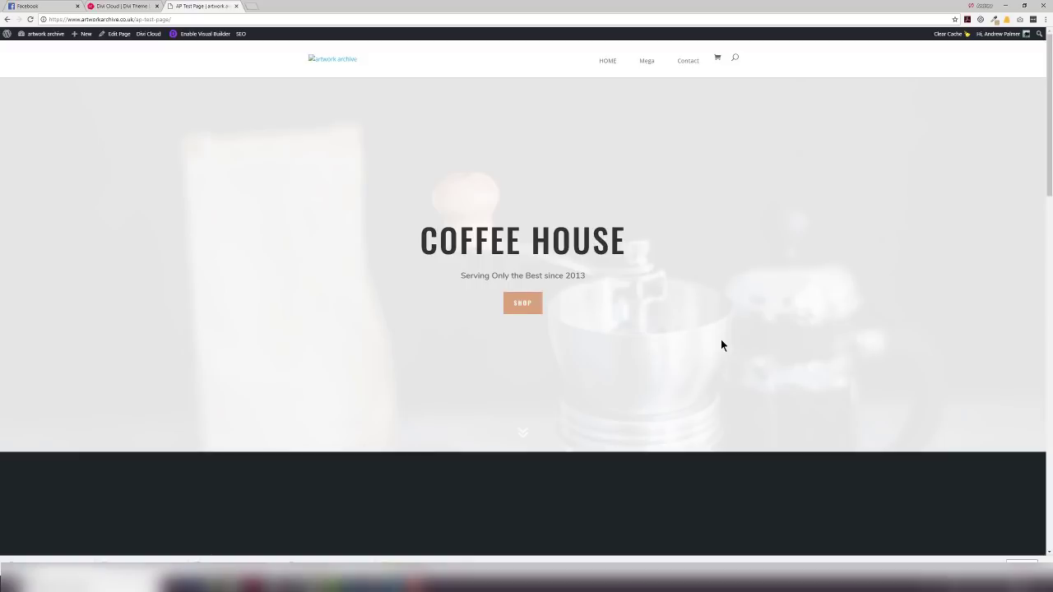
Return to editing AP Test Page, save its layout to My Cloud as "AP Test layout coffee" and update the page
click(116, 35)
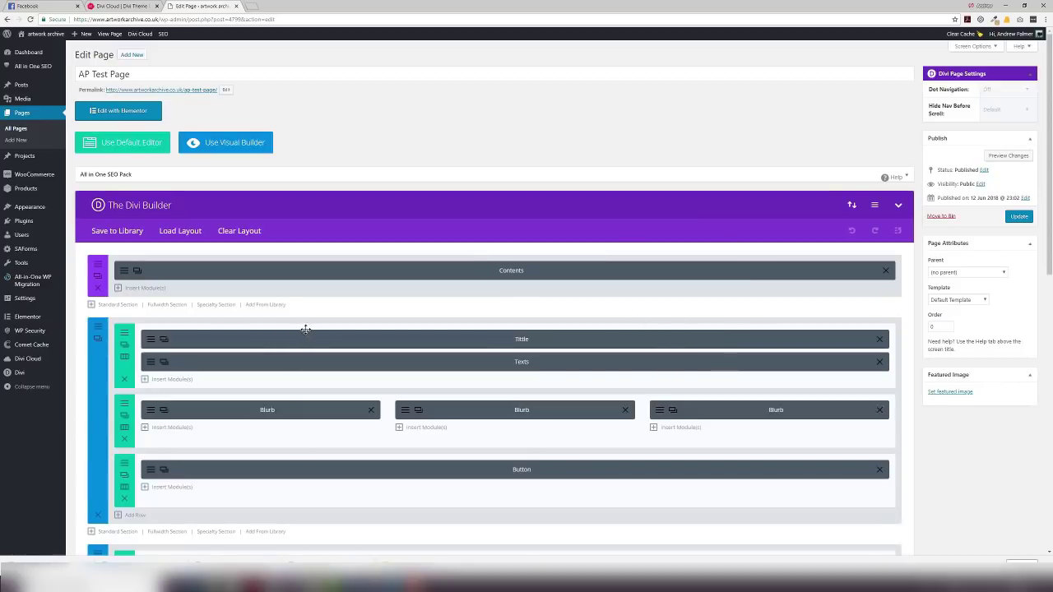
click(132, 232)
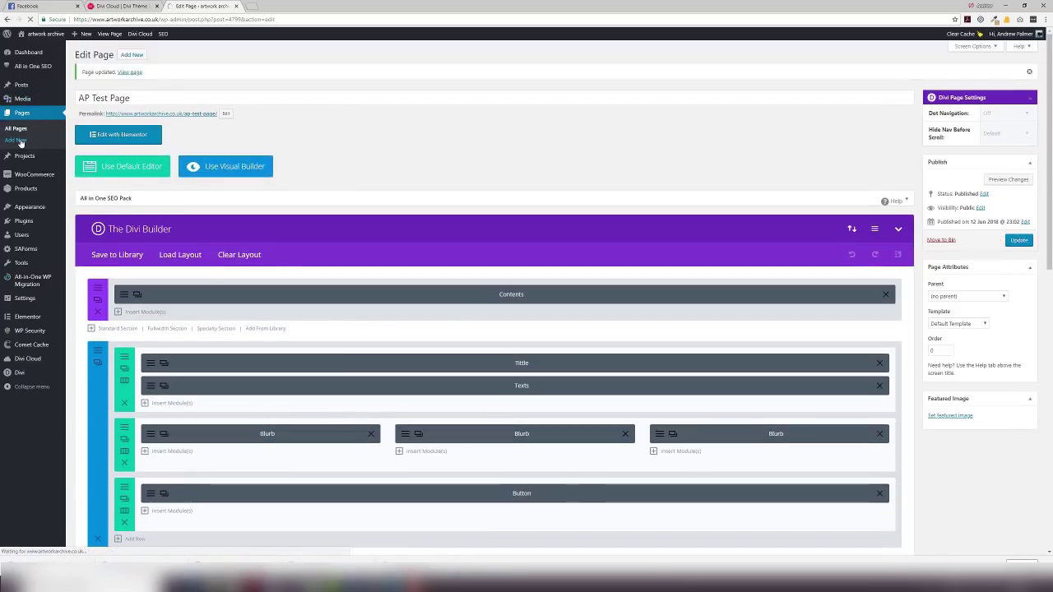
Add a new page with the Divi Builder and bring up the My Cloud layouts for loading
click(21, 142)
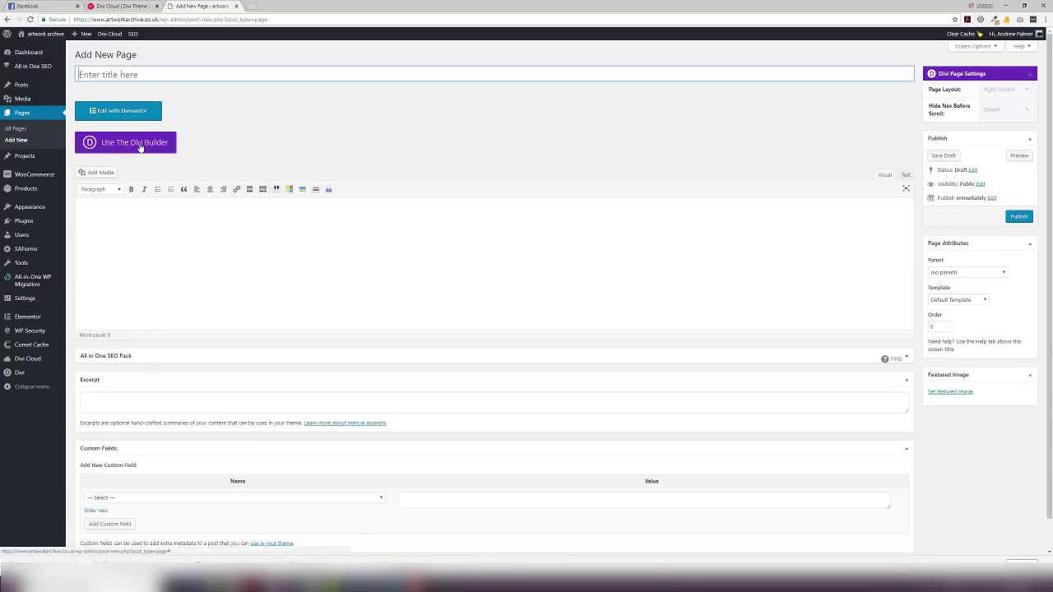
click(140, 147)
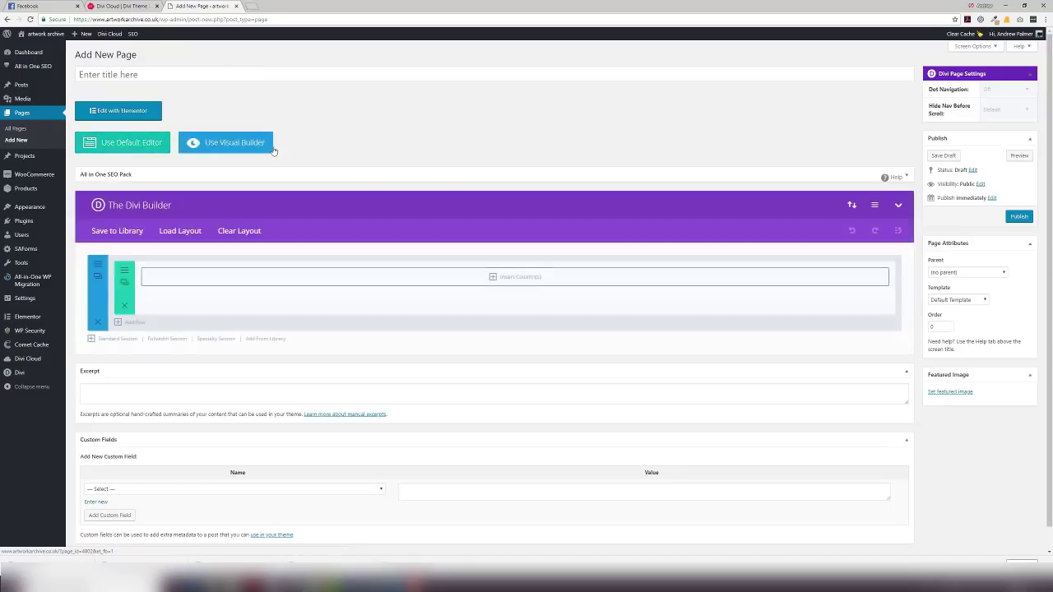
click(180, 231)
click(511, 99)
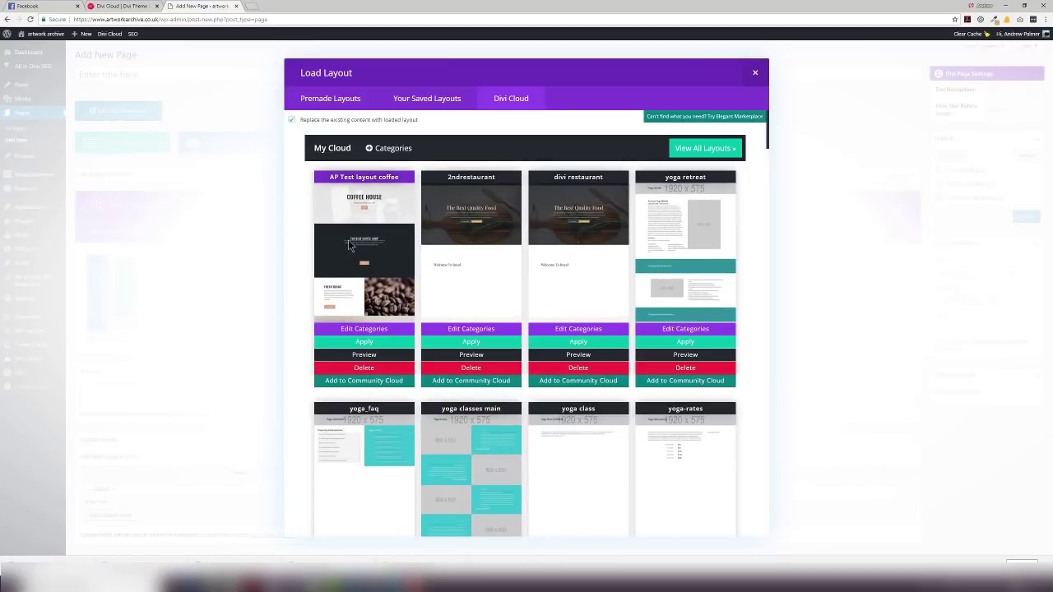
Look through the saved My Cloud layouts and delete "AP Test layout coffee"
scroll(362, 239, down, 3)
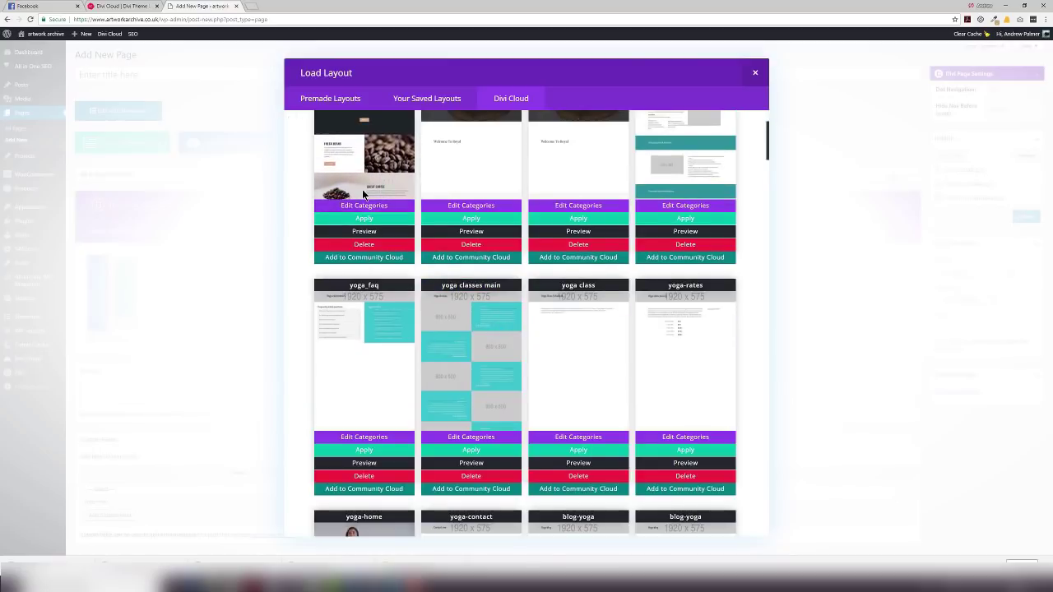
scroll(370, 230, up, 3)
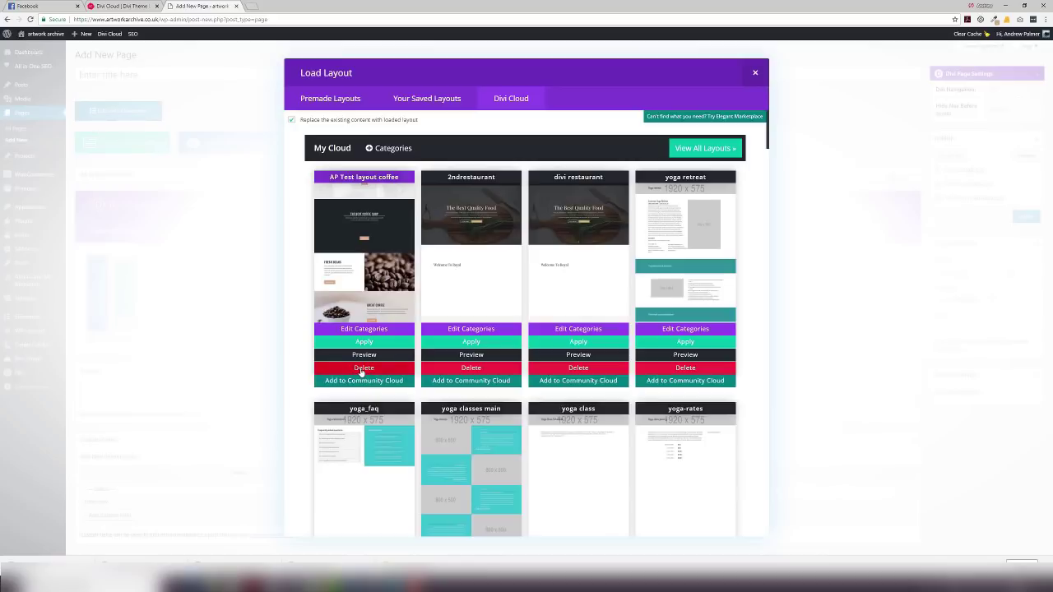
click(363, 369)
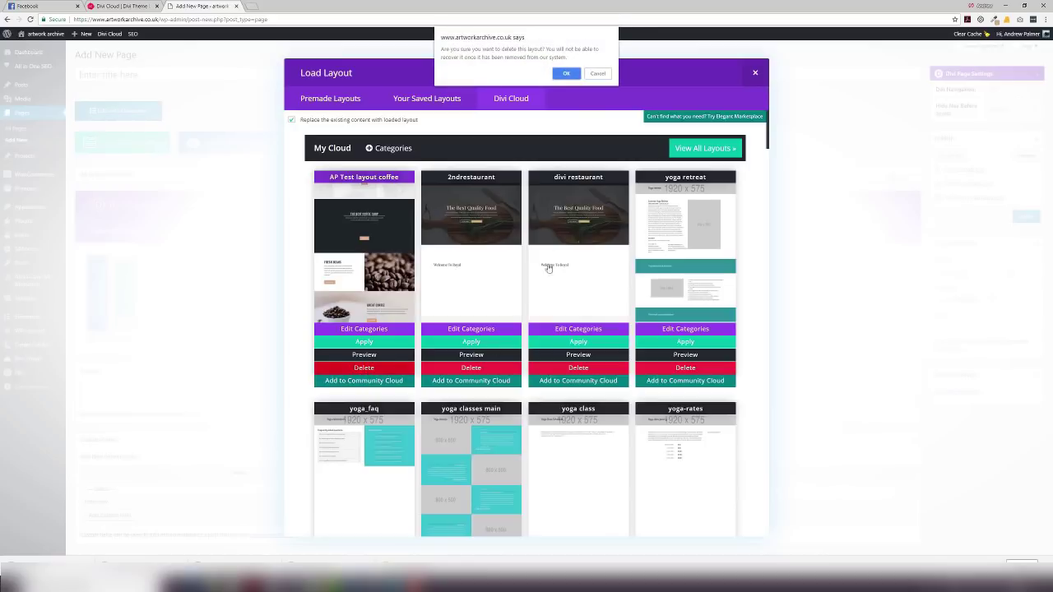
click(568, 74)
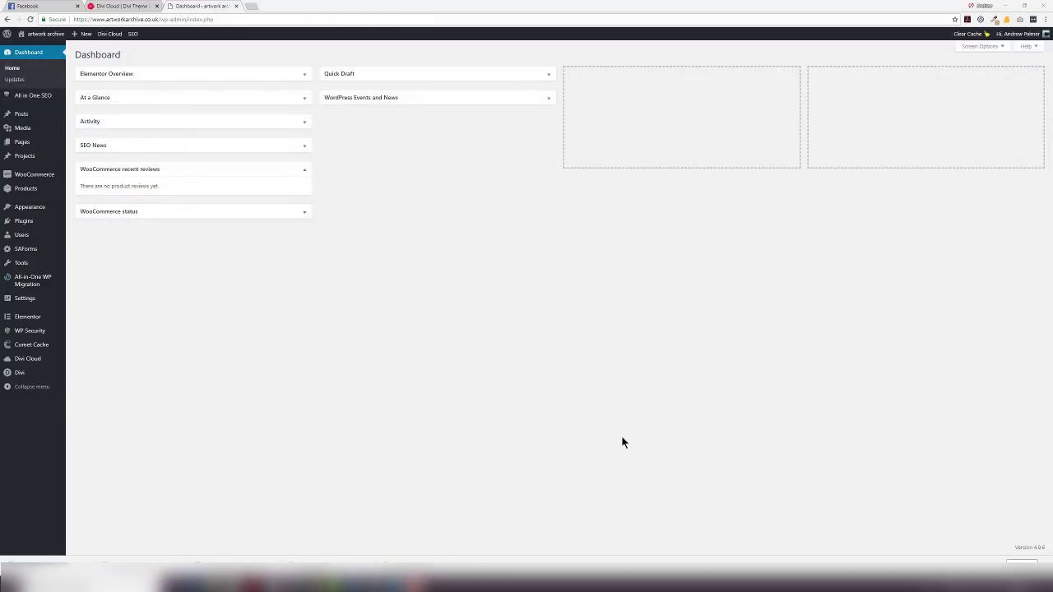
Go to the Divi Cloud page in the WordPress dashboard and open its Sections area with the Layouts Section Designer
click(115, 6)
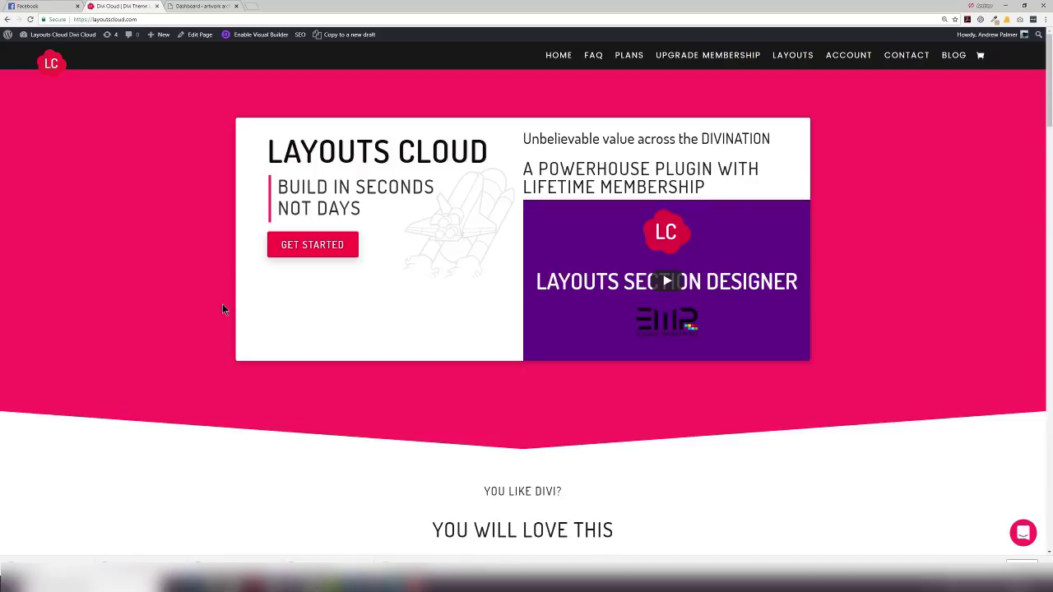
click(201, 5)
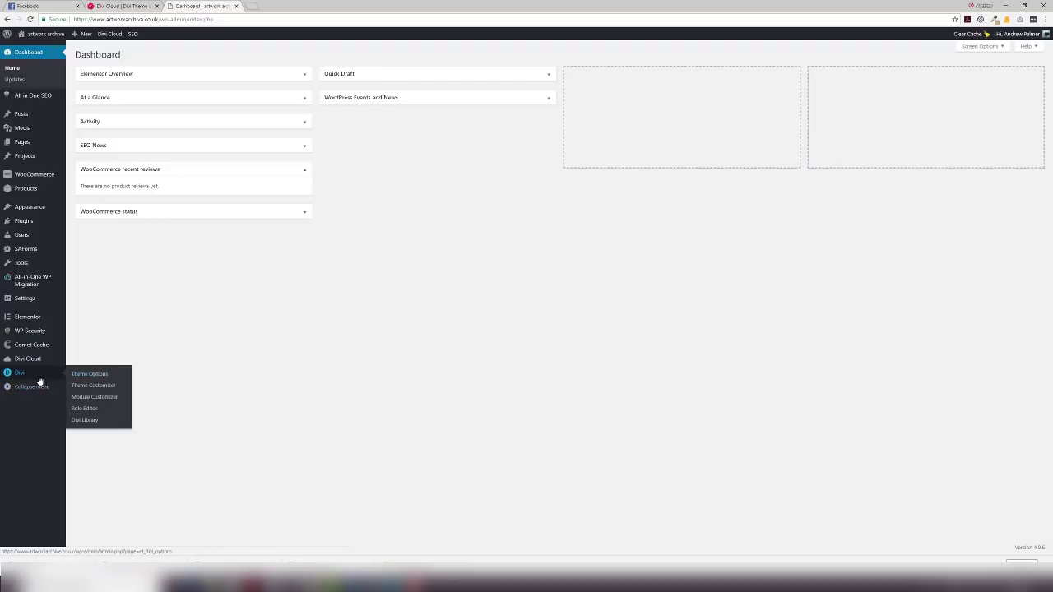
click(79, 361)
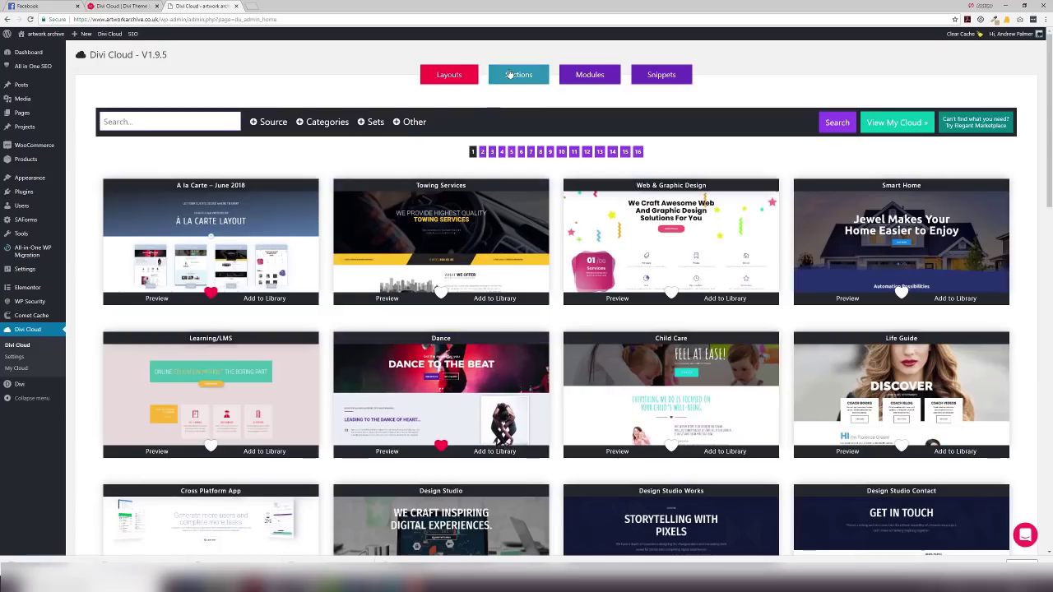
click(513, 76)
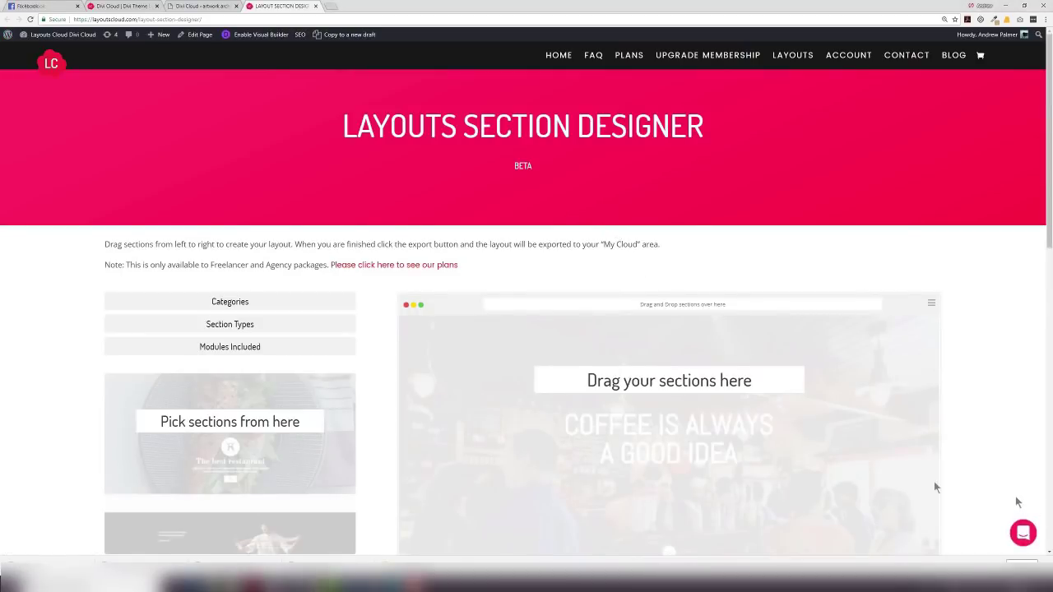
Filter the available sections by the Elegant Themes category and look through the matching designs
scroll(970, 415, down, 3)
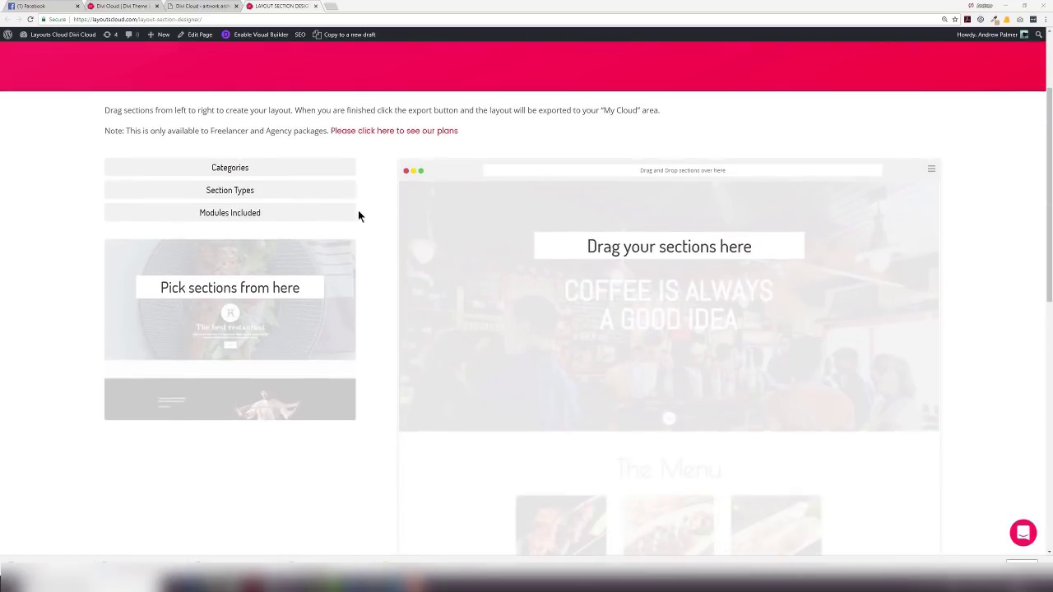
click(243, 171)
scroll(136, 354, down, 4)
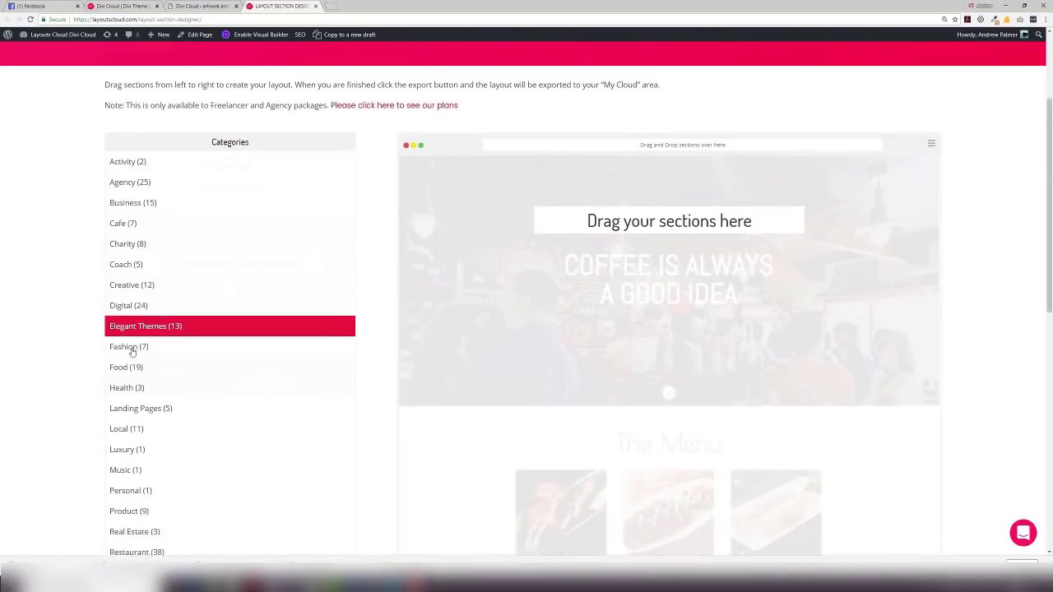
scroll(153, 346, up, 3)
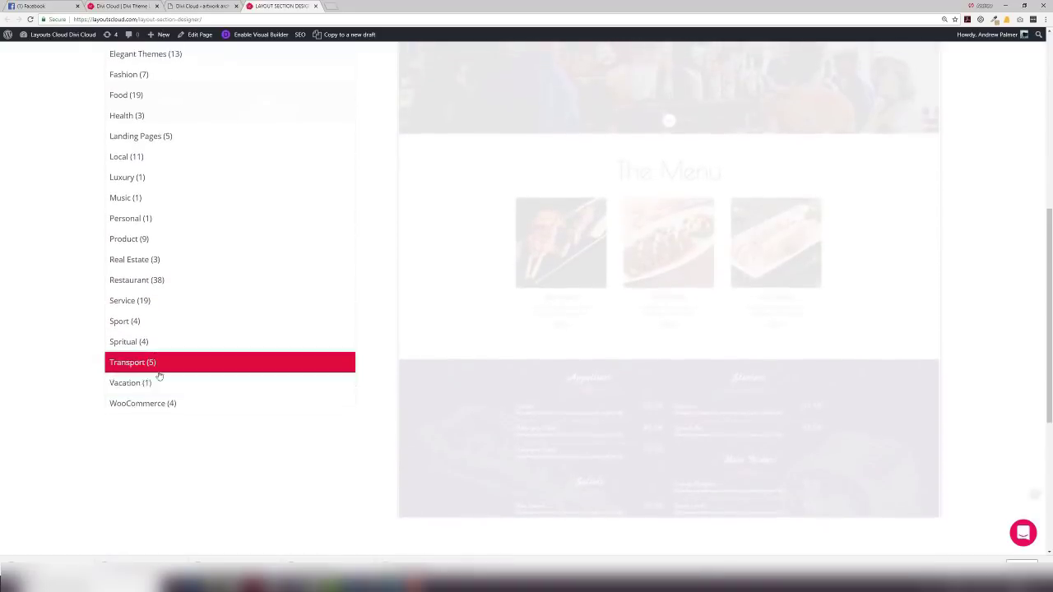
click(145, 238)
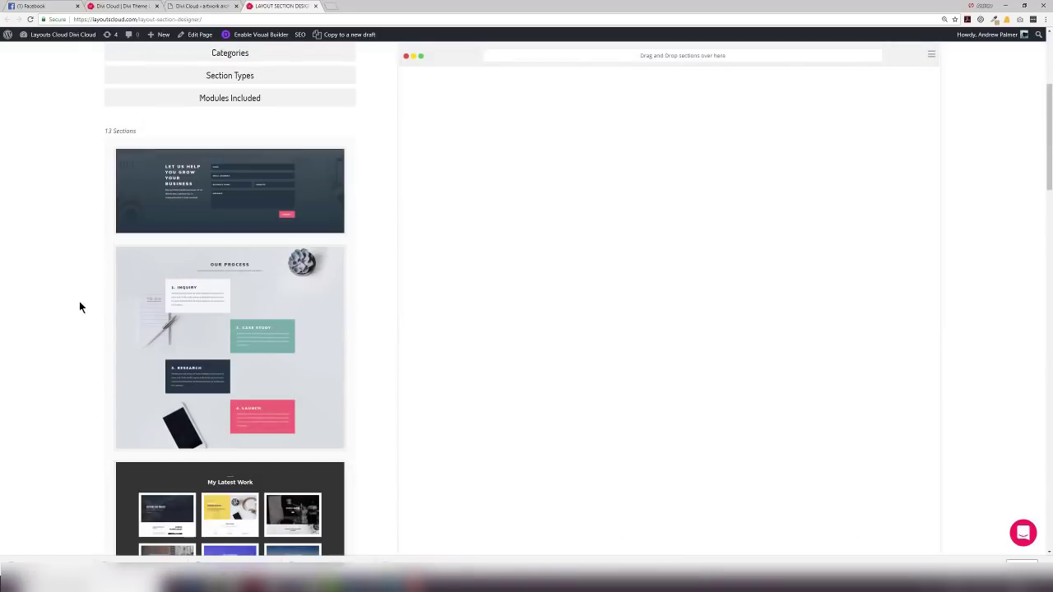
scroll(169, 334, down, 5)
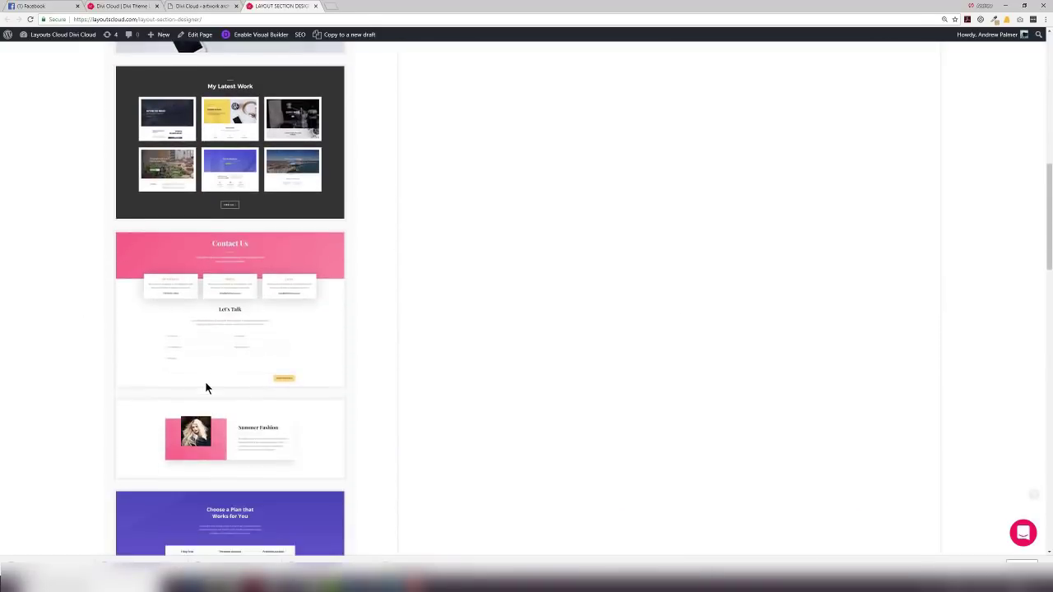
scroll(205, 381, up, 2)
scroll(206, 387, up, 6)
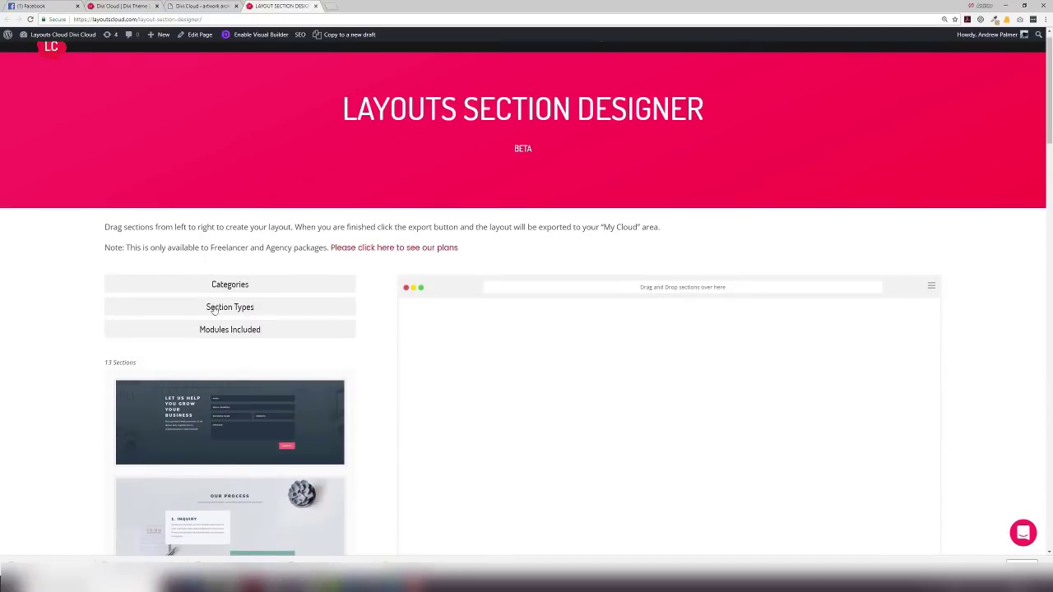
Add the Agency category to the section filter and look through the extended section list
click(212, 285)
click(118, 327)
scroll(91, 340, down, 3)
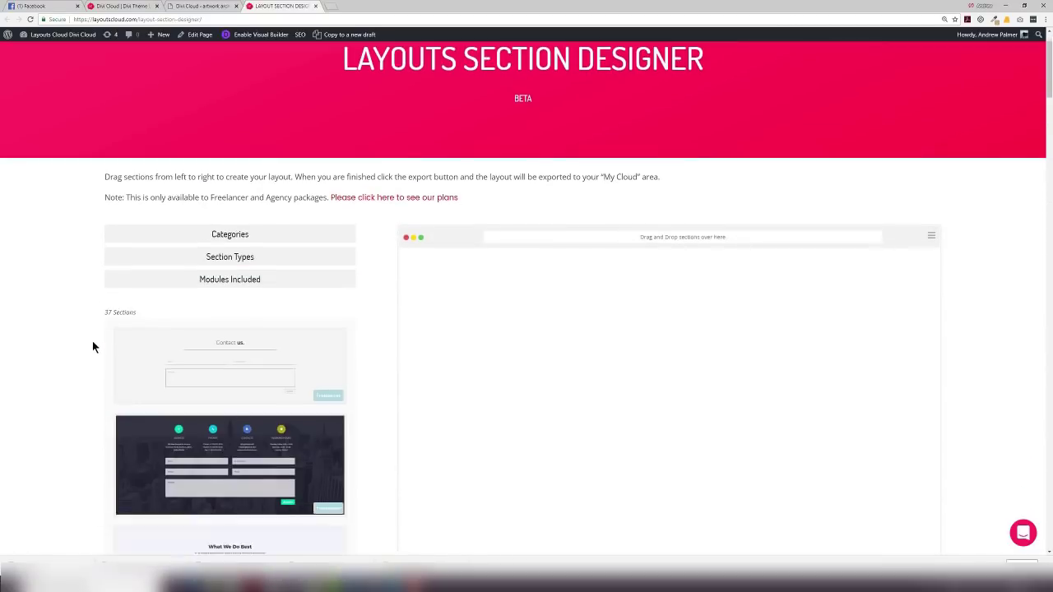
scroll(92, 350, down, 3)
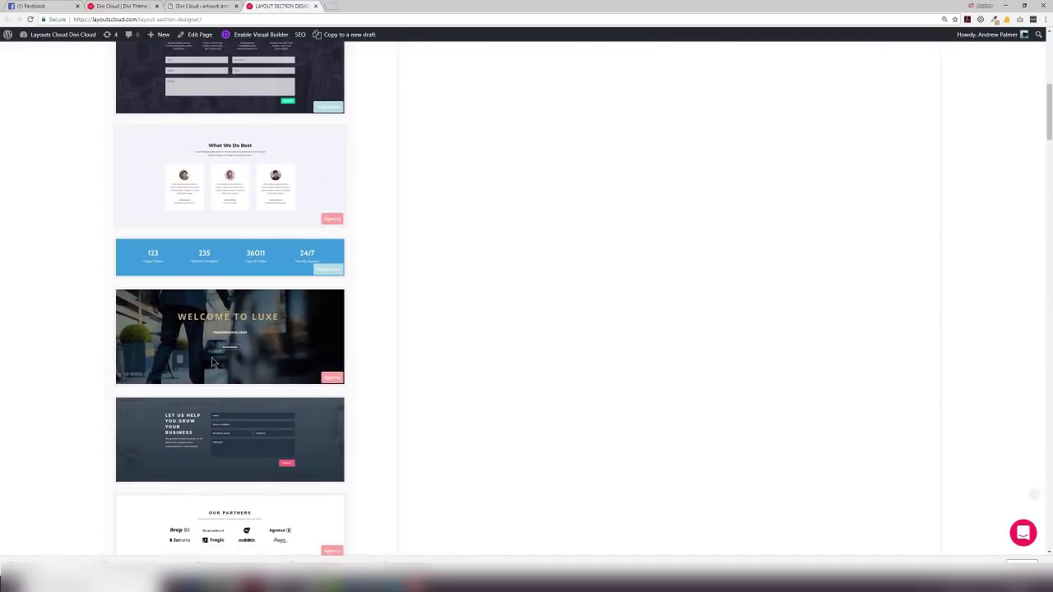
Build the layout from the Welcome to Luxe, What We Do Best and Our Partners sections, in that order
drag(241, 352, 569, 387)
scroll(568, 390, up, 5)
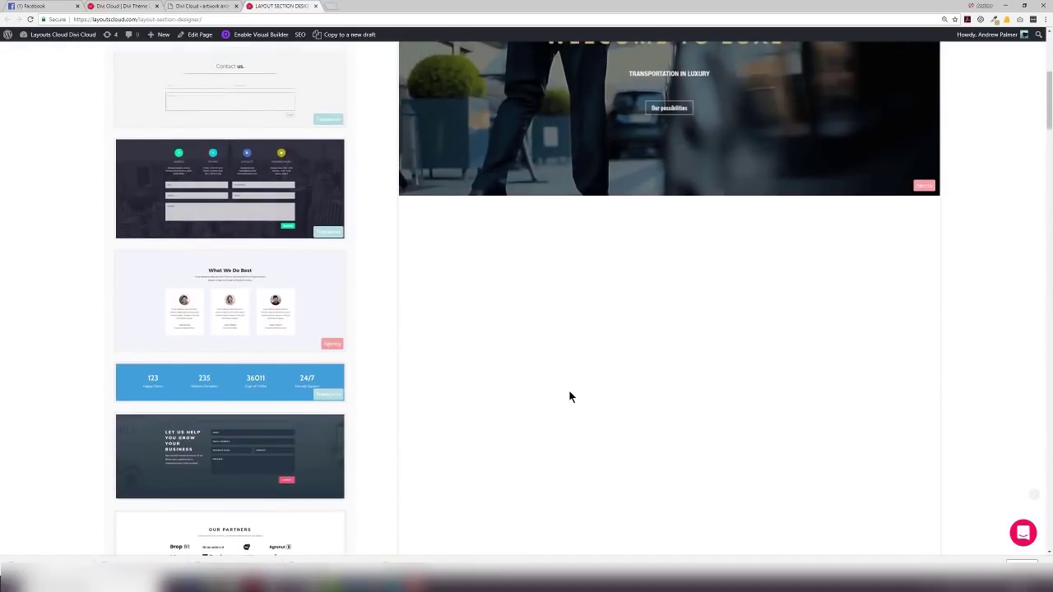
scroll(510, 412, down, 3)
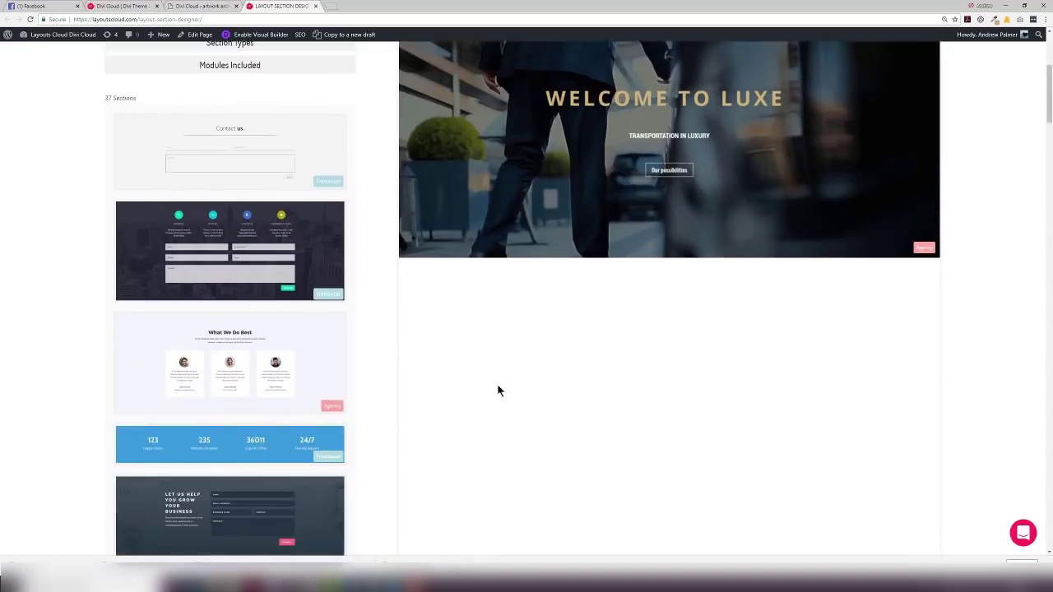
drag(197, 335, 618, 317)
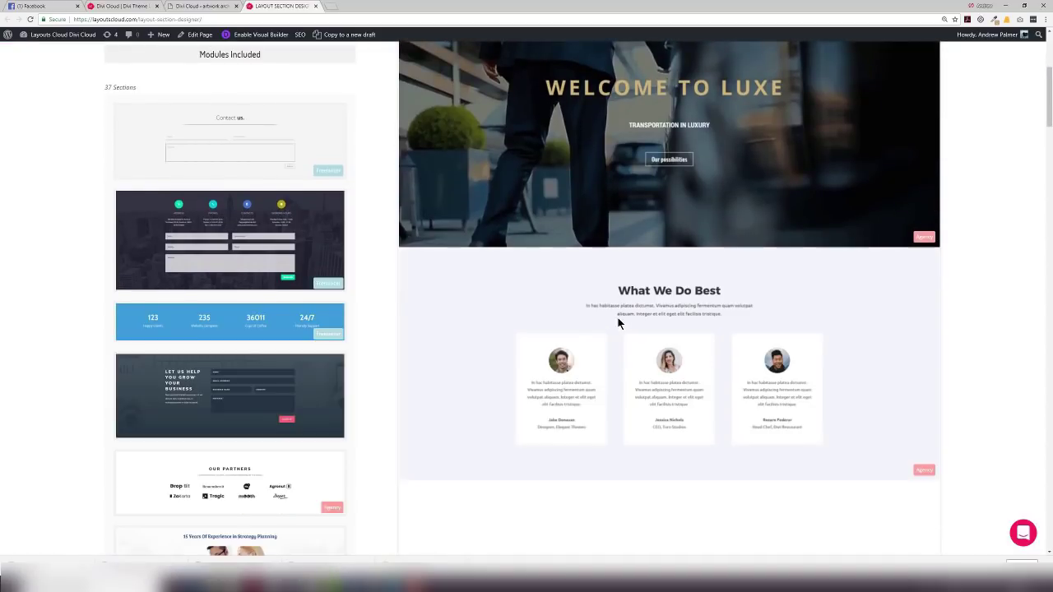
scroll(282, 362, down, 3)
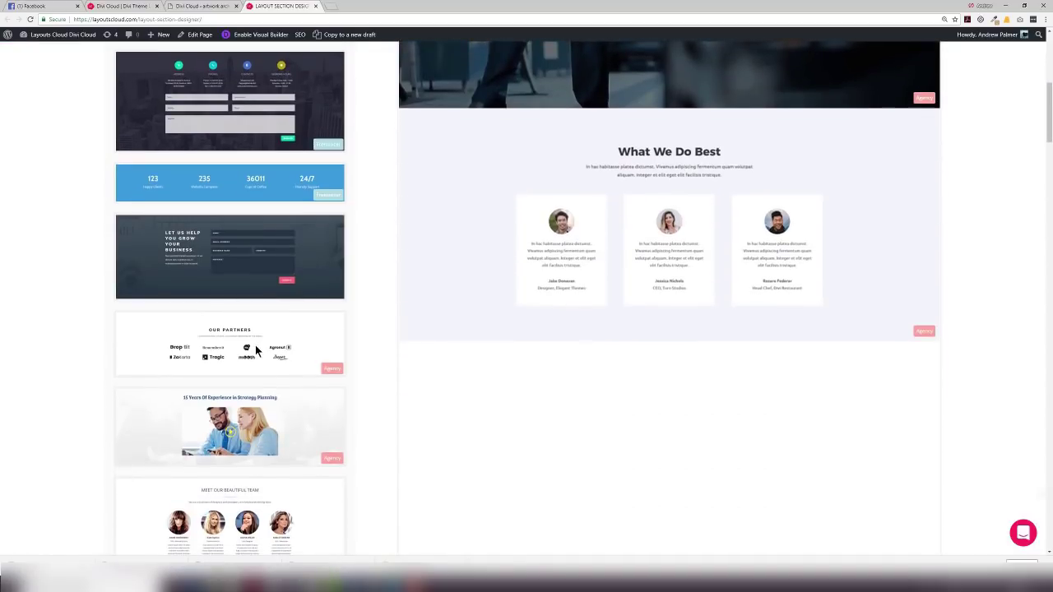
drag(327, 327, 552, 439)
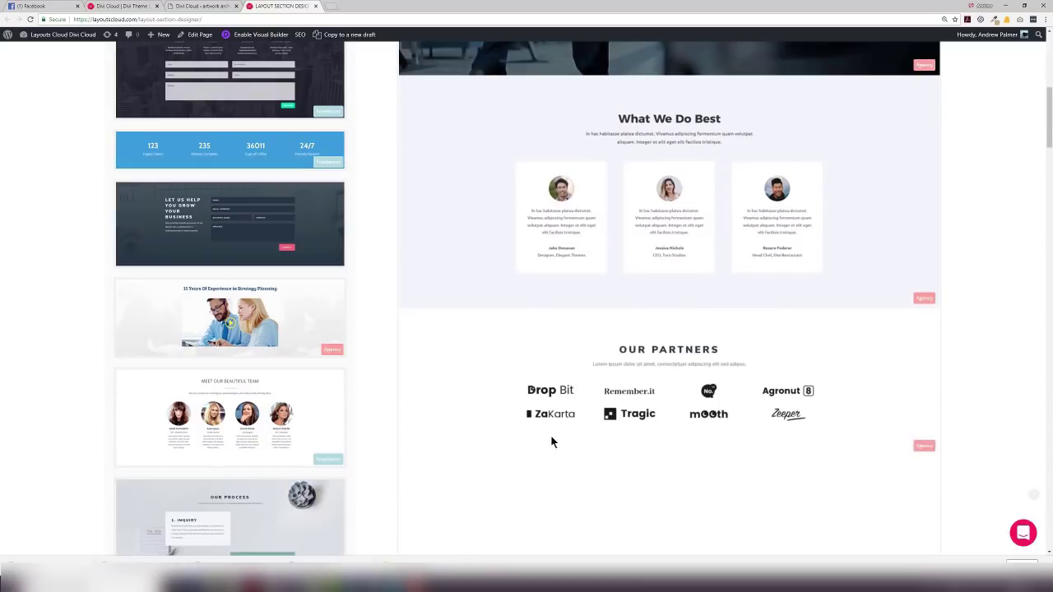
Include sections with the Blog module in the filter and look through the list
scroll(470, 415, up, 4)
scroll(470, 415, up, 3)
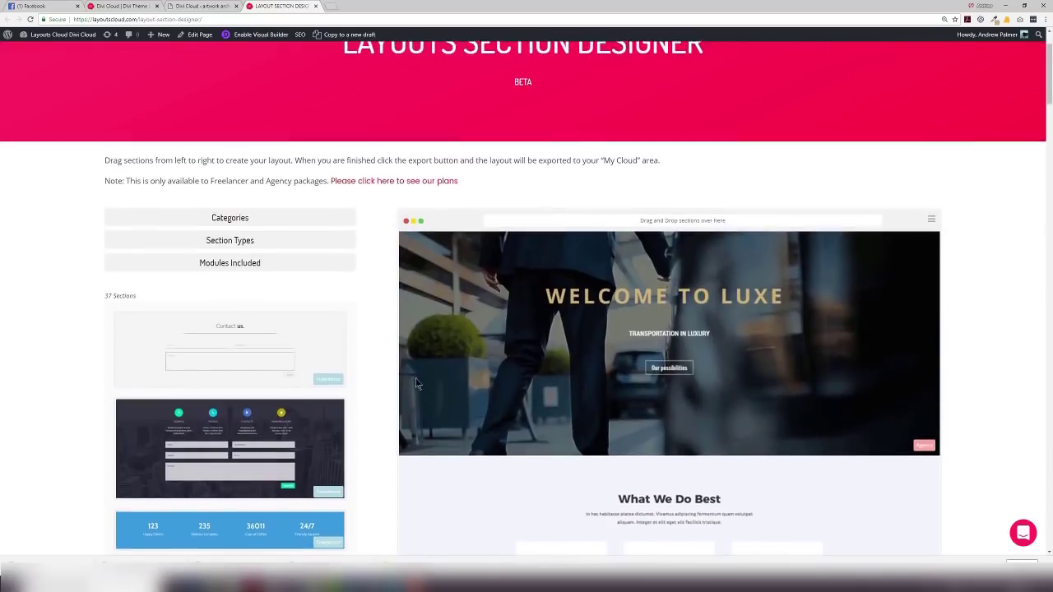
click(220, 265)
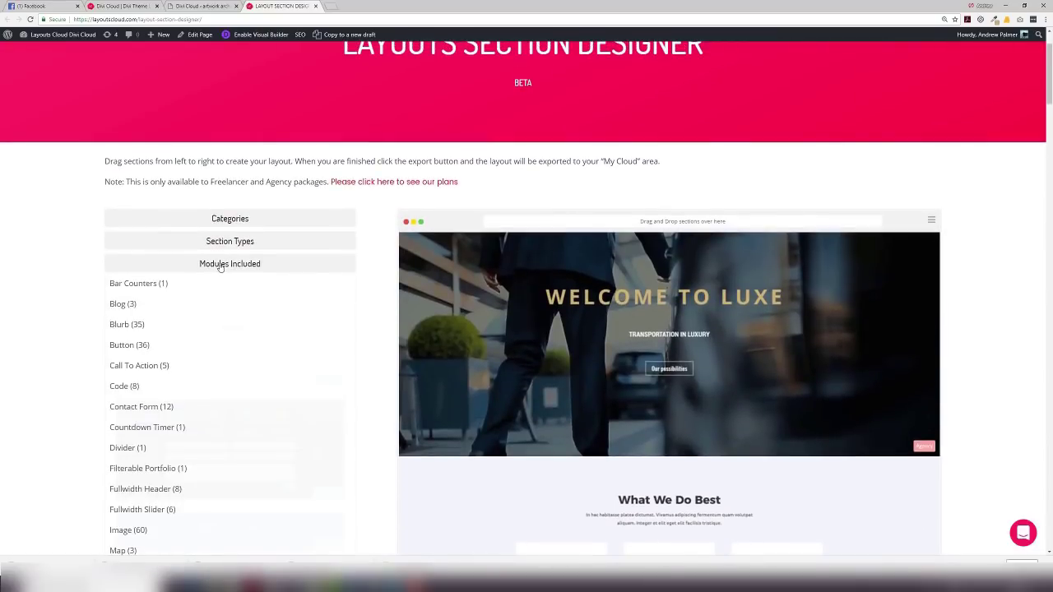
click(148, 308)
scroll(96, 322, down, 10)
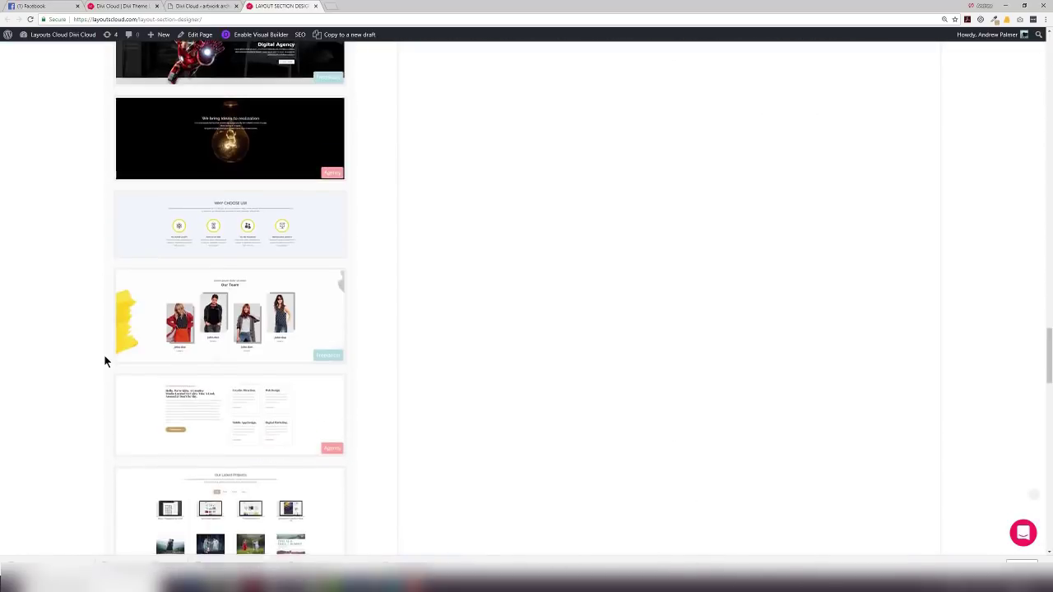
Add the Our Team section with the yellow paint splash at the start of the layout, before Welcome to Luxe
scroll(104, 361, down, 1)
drag(213, 288, 602, 275)
scroll(623, 355, up, 5)
scroll(623, 361, up, 5)
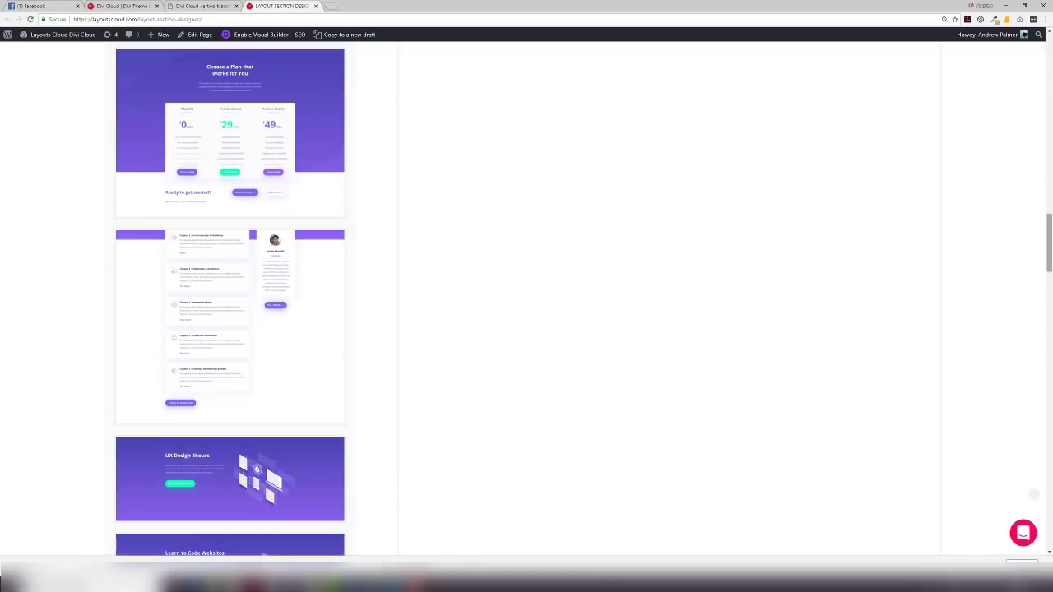
scroll(1049, 257, up, 10)
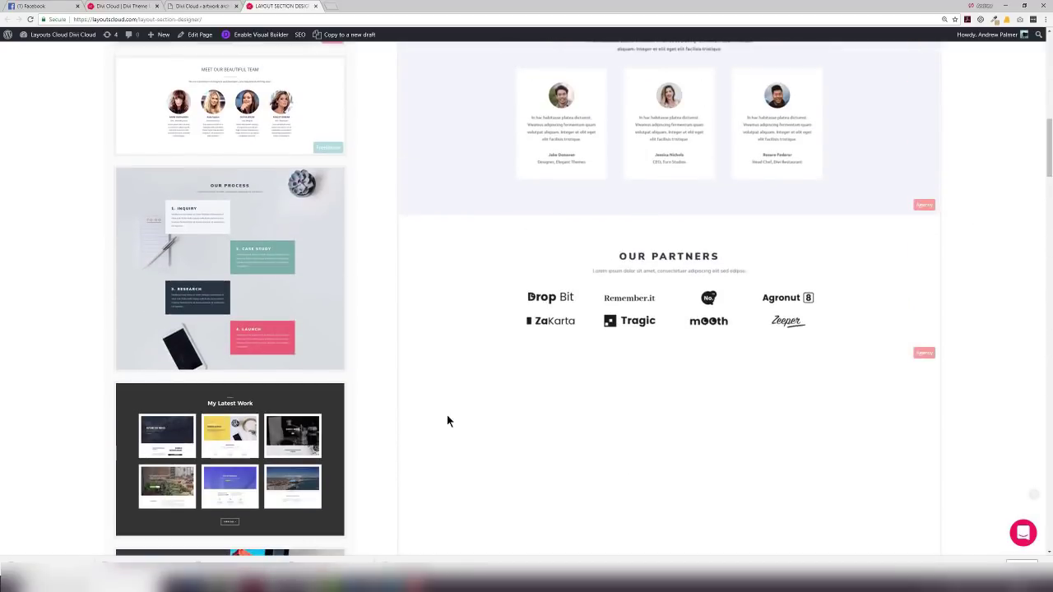
Look through the remaining filtered sections down to the Export to "My Cloud" form
scroll(410, 429, down, 8)
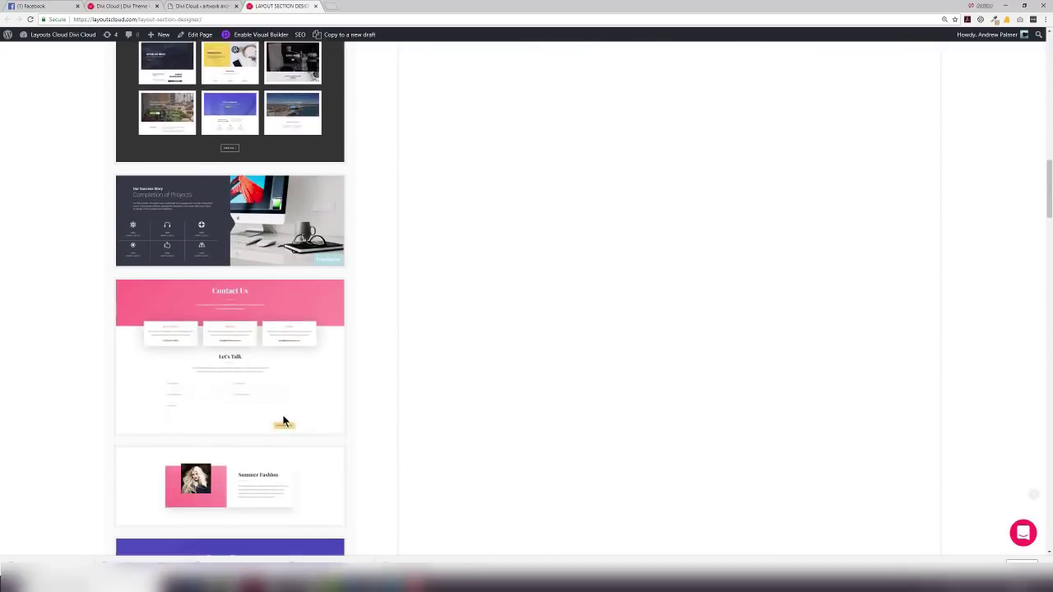
scroll(256, 418, down, 10)
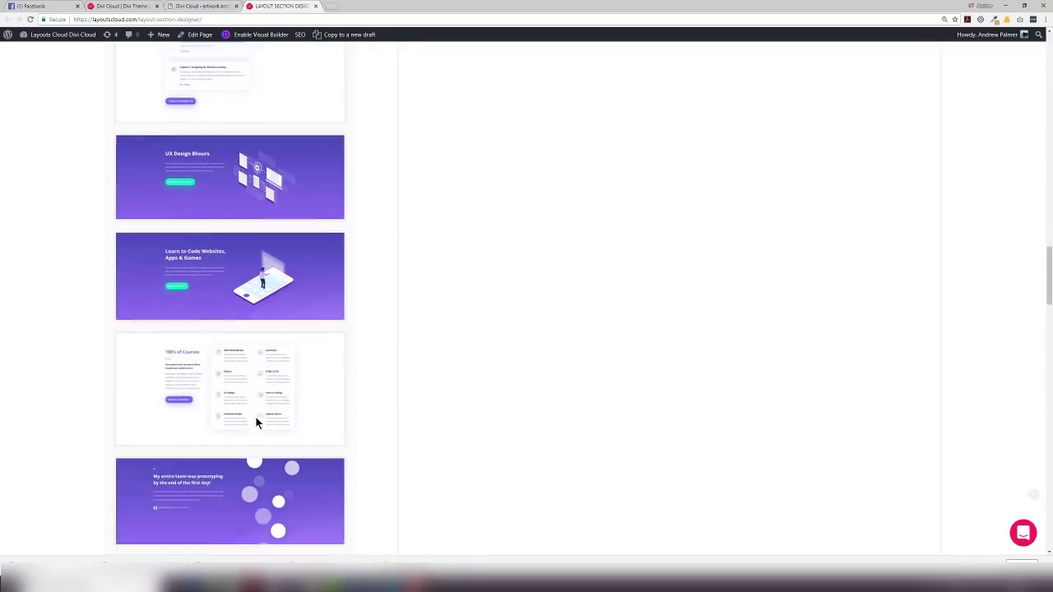
scroll(256, 417, down, 10)
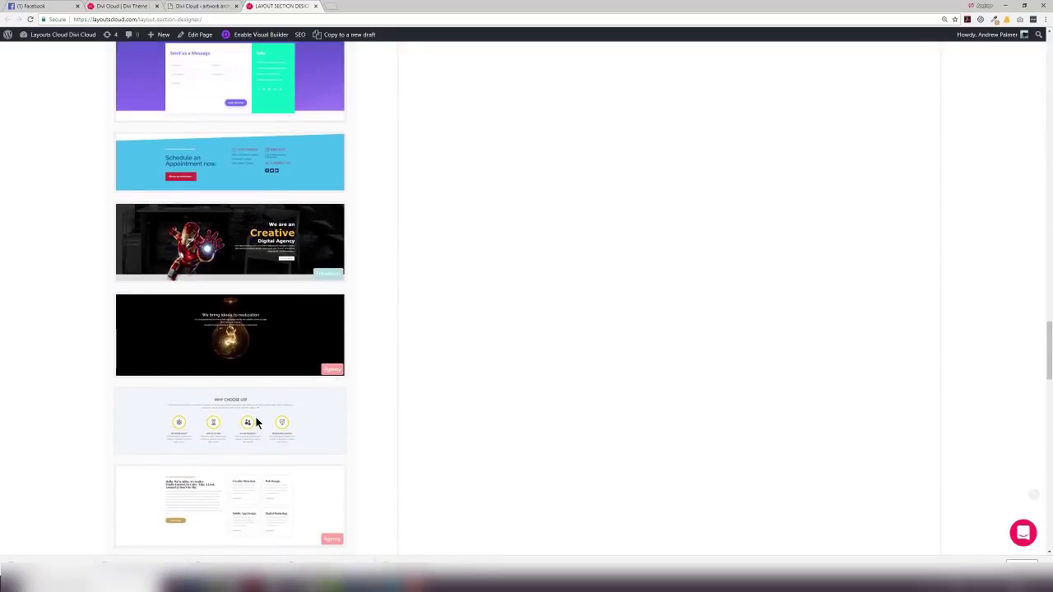
scroll(256, 423, down, 10)
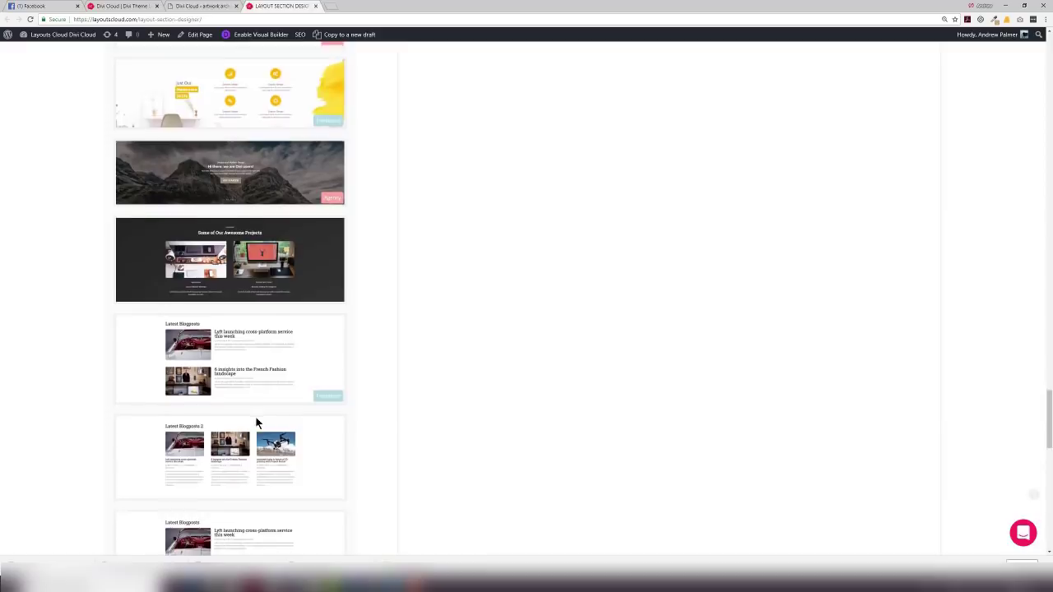
scroll(256, 416, down, 5)
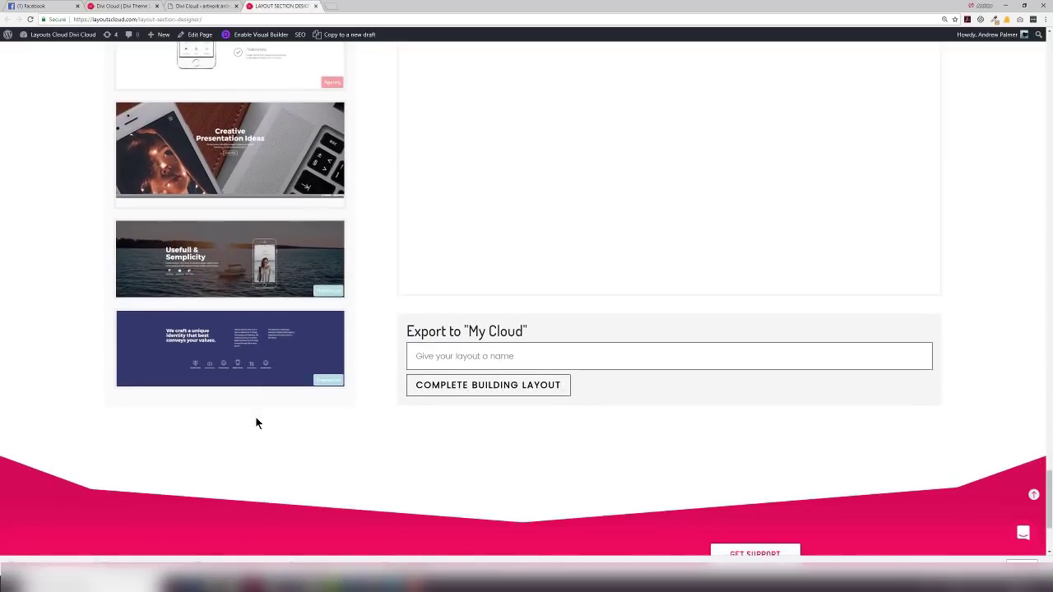
Add the Let Us Help You Grow Your Business section after What We Do Best and remove Our Partners from the layout
scroll(255, 416, up, 2)
scroll(255, 414, up, 10)
scroll(604, 494, down, 2)
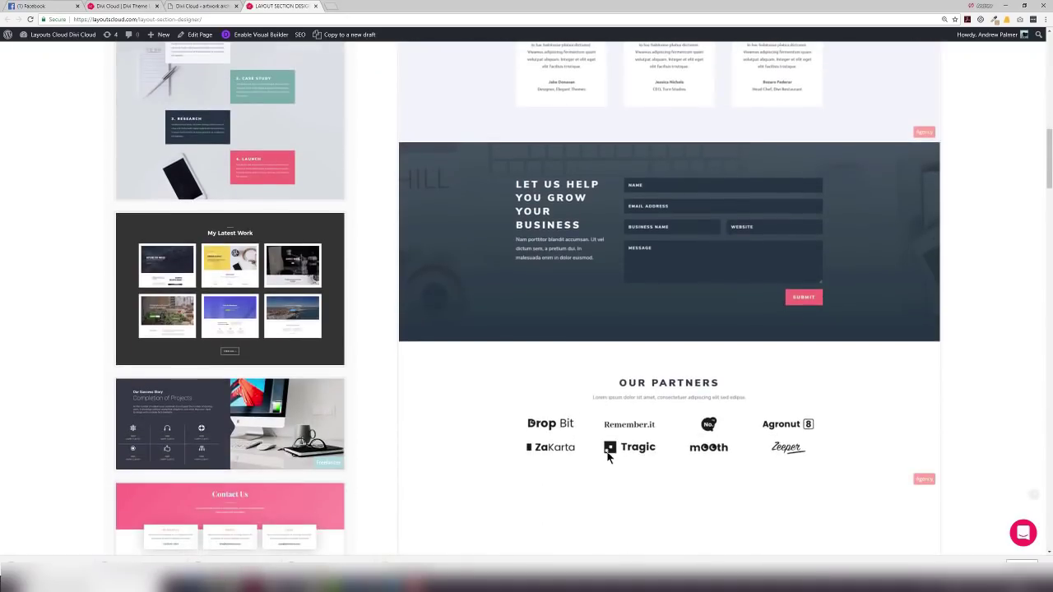
drag(606, 444, 227, 197)
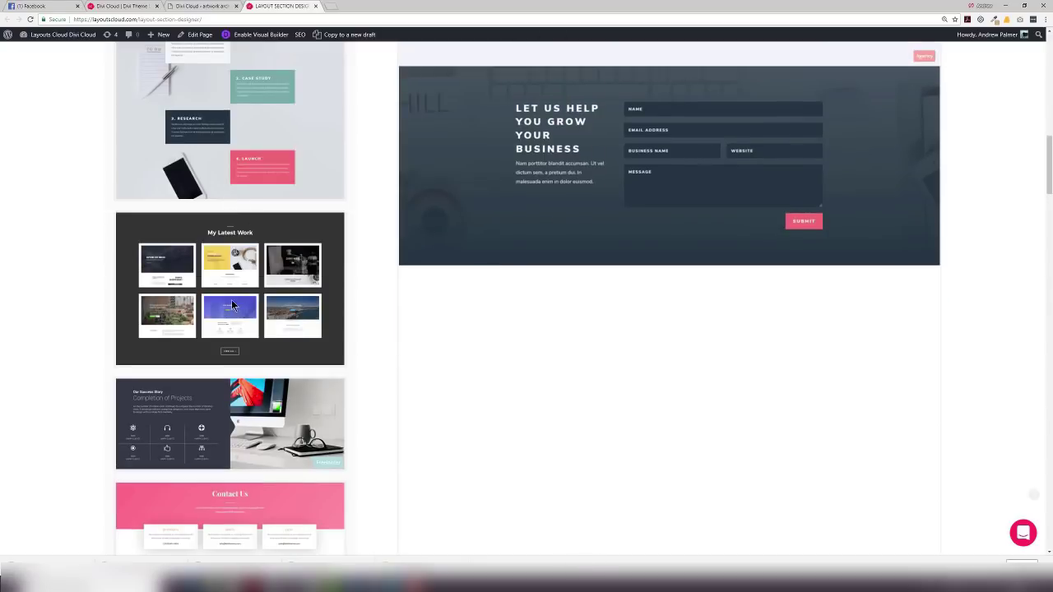
Add the My Latest Work section to the layout and arrange it directly below Welcome to Luxe
drag(232, 306, 617, 450)
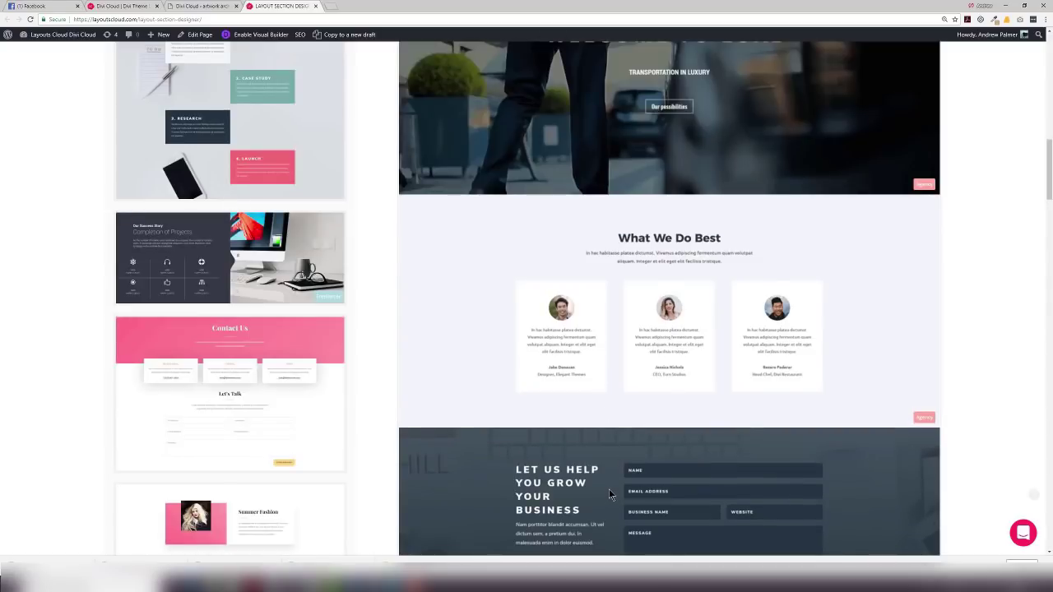
scroll(609, 489, up, 5)
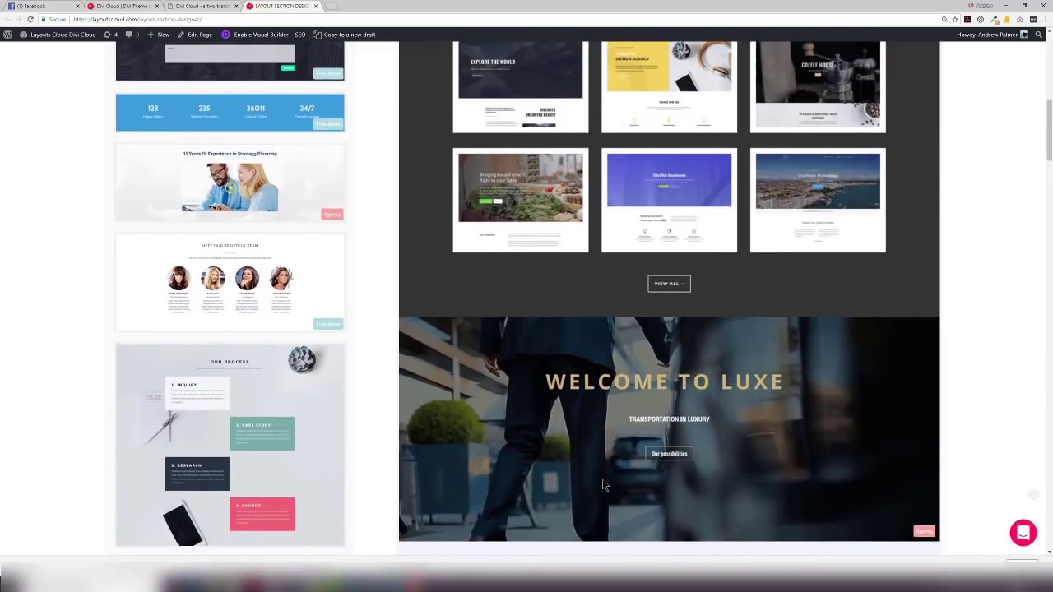
drag(603, 485, 622, 415)
scroll(621, 503, up, 3)
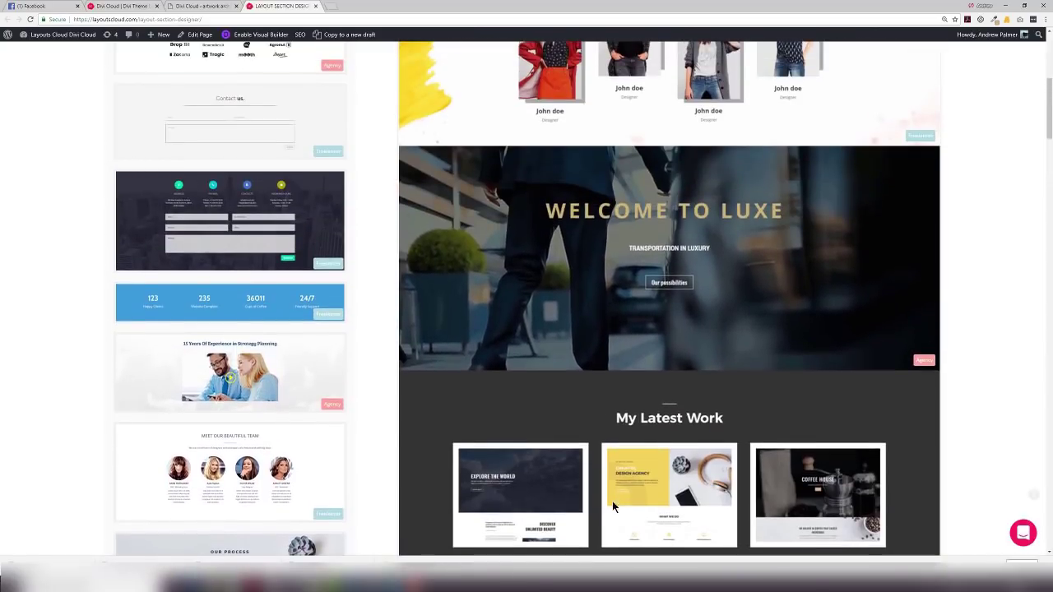
Move the Our Team section between Welcome to Luxe and My Latest Work and review the new order
scroll(613, 496, up, 5)
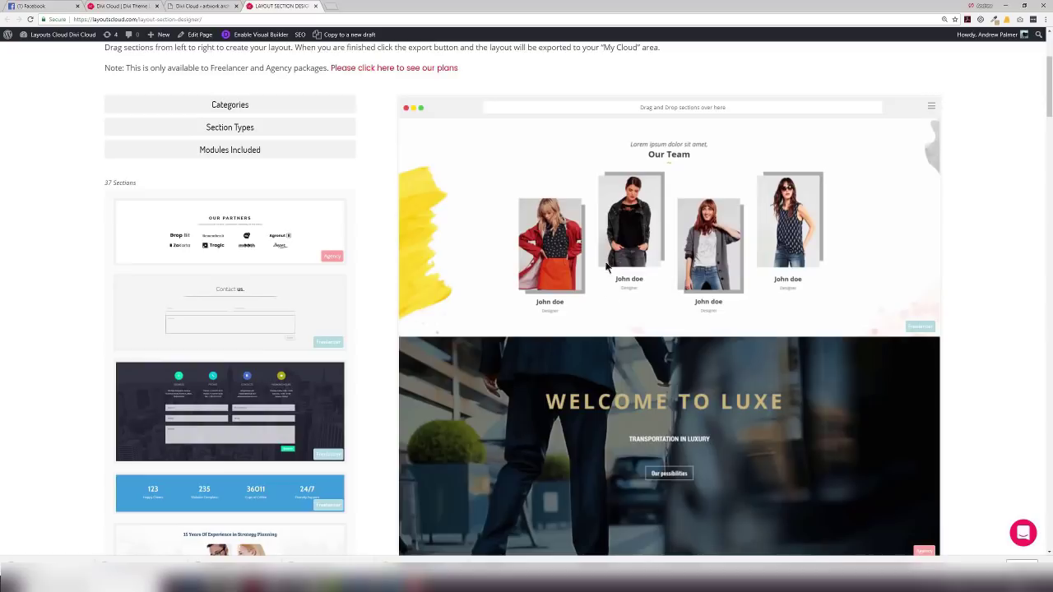
drag(606, 266, 623, 409)
scroll(621, 467, down, 2)
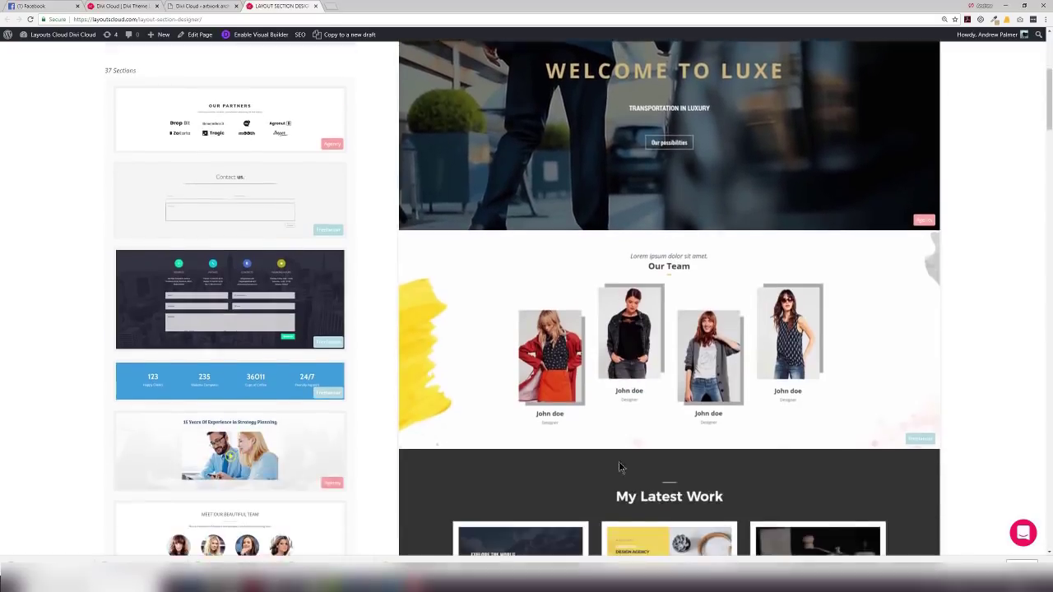
scroll(621, 468, down, 4)
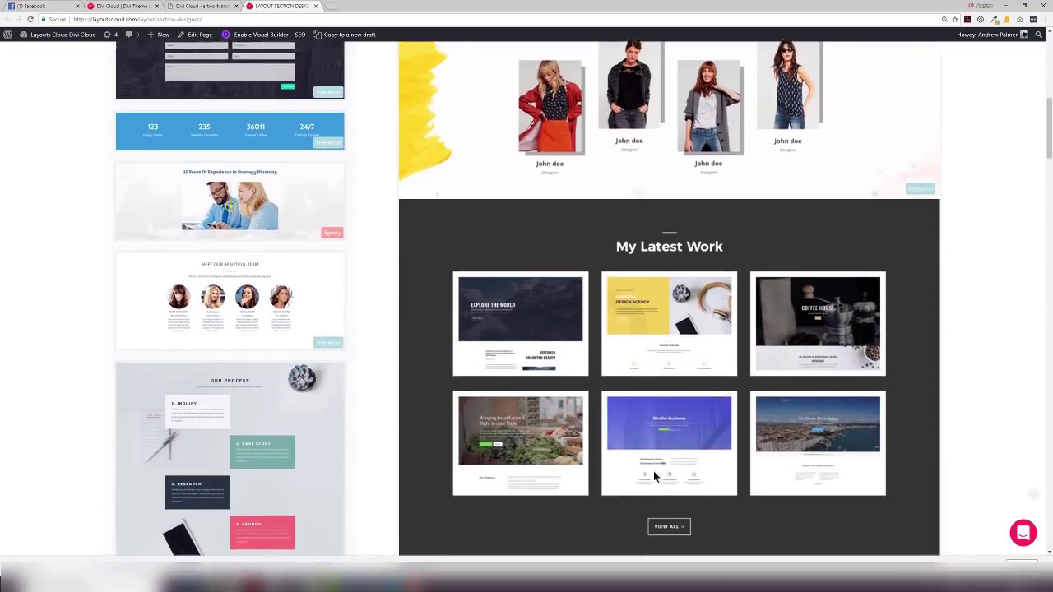
Review the assembled layout from Welcome to Luxe down to the Let Us Help You Grow Your Business section
scroll(650, 494, up, 10)
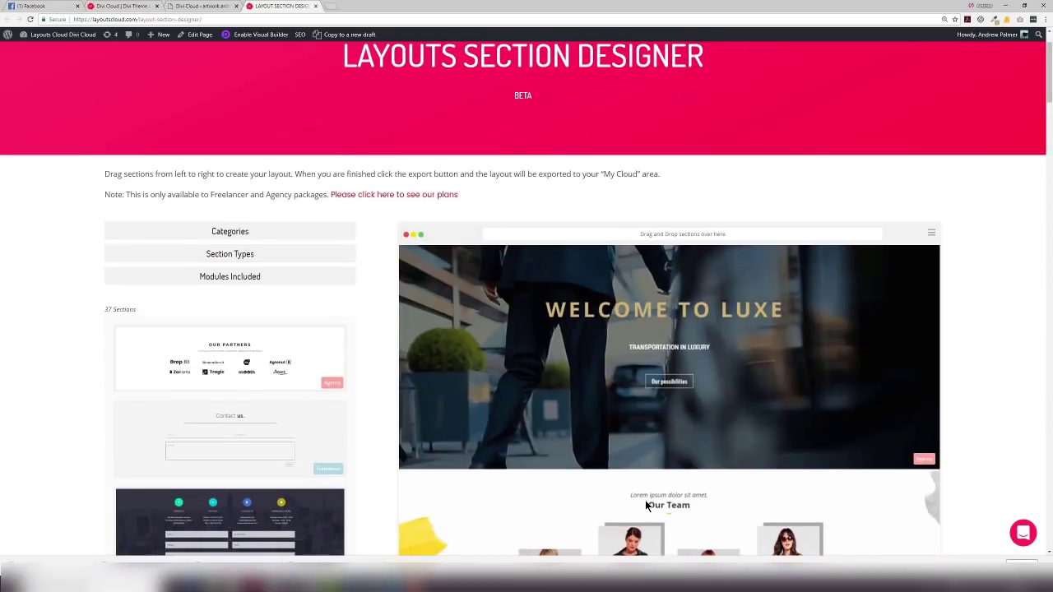
scroll(959, 419, down, 2)
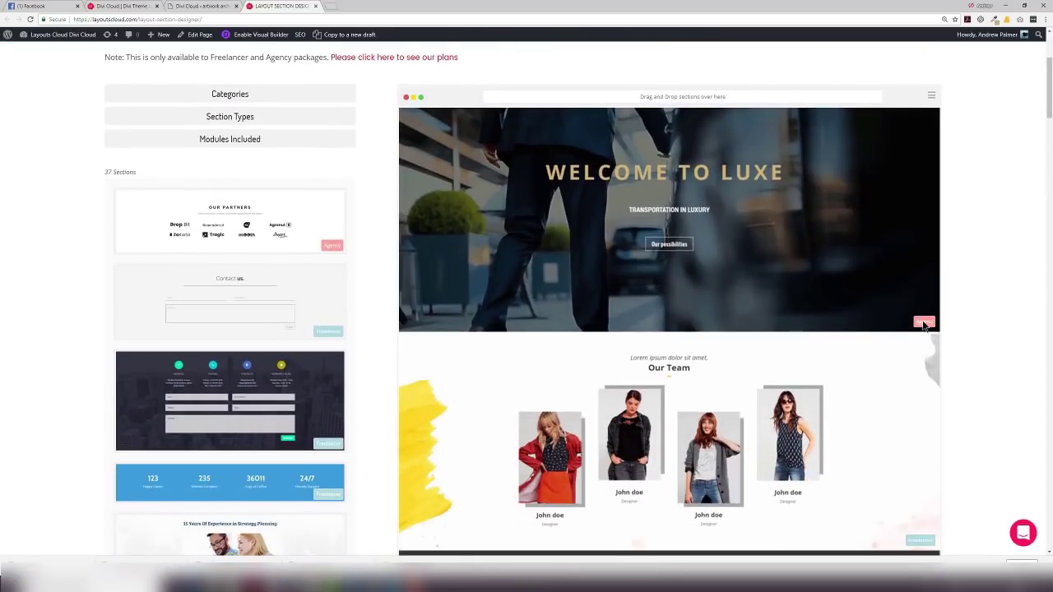
scroll(1000, 498, down, 2)
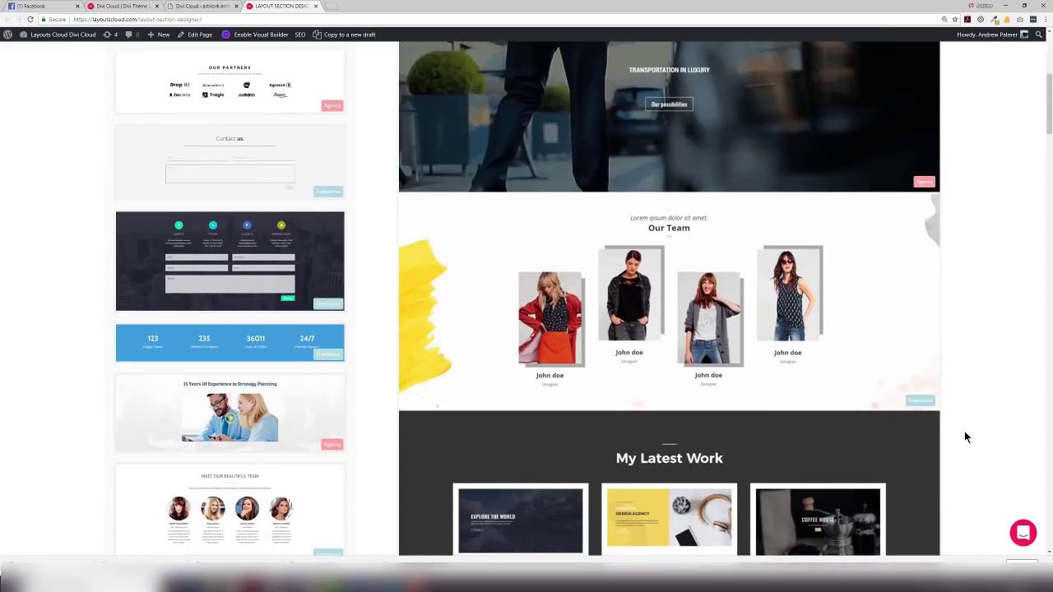
scroll(964, 432, down, 1)
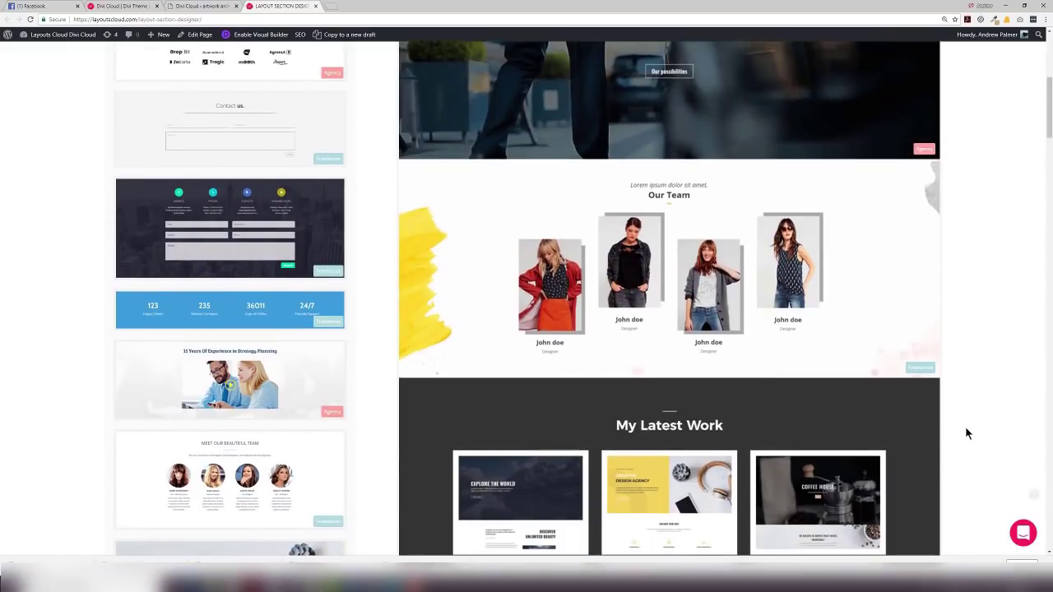
scroll(956, 207, down, 6)
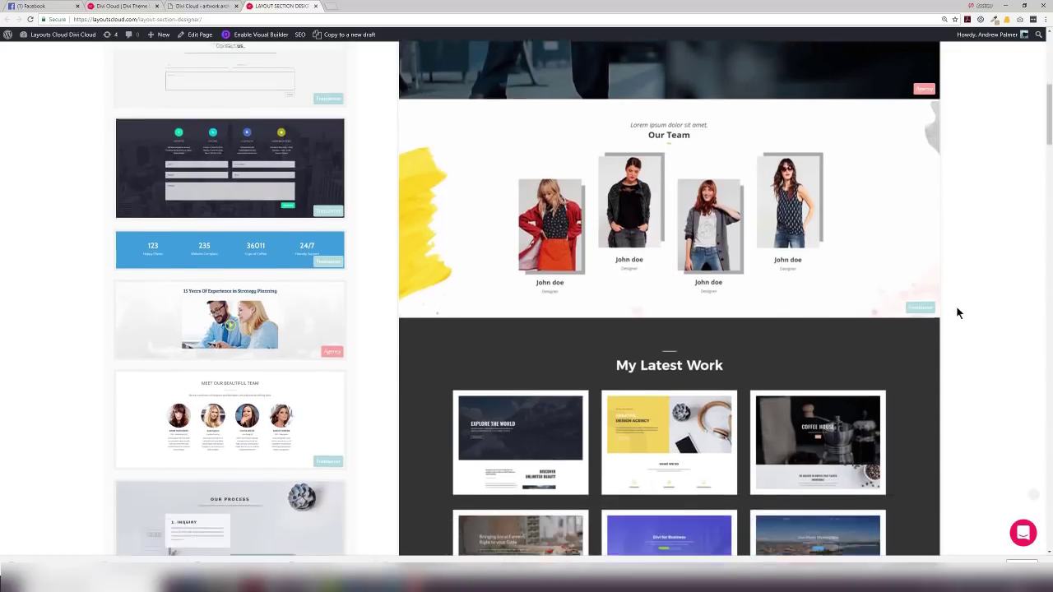
scroll(949, 346, up, 3)
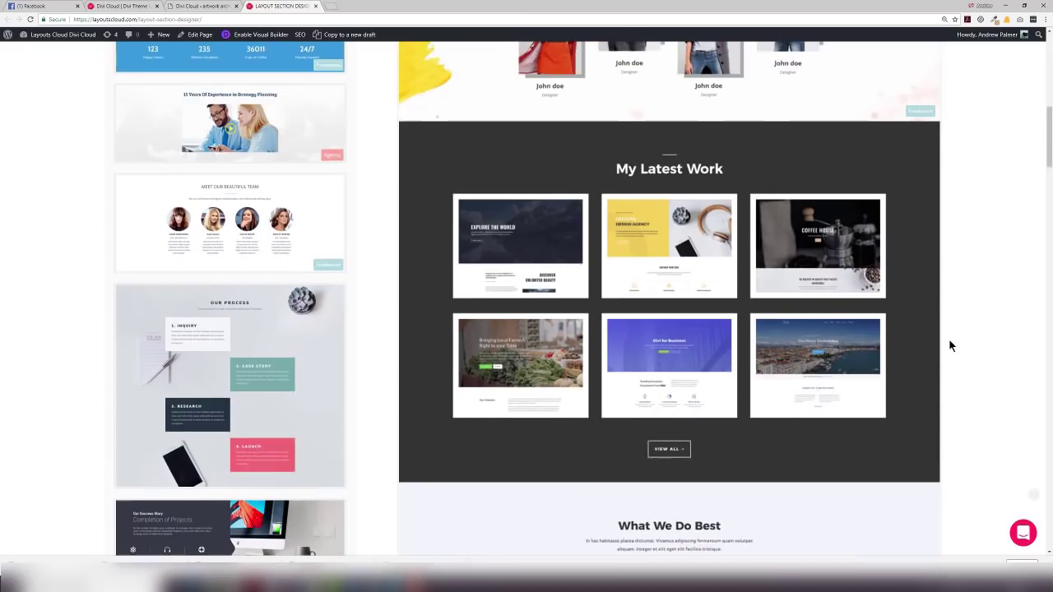
scroll(948, 346, down, 5)
scroll(949, 346, down, 2)
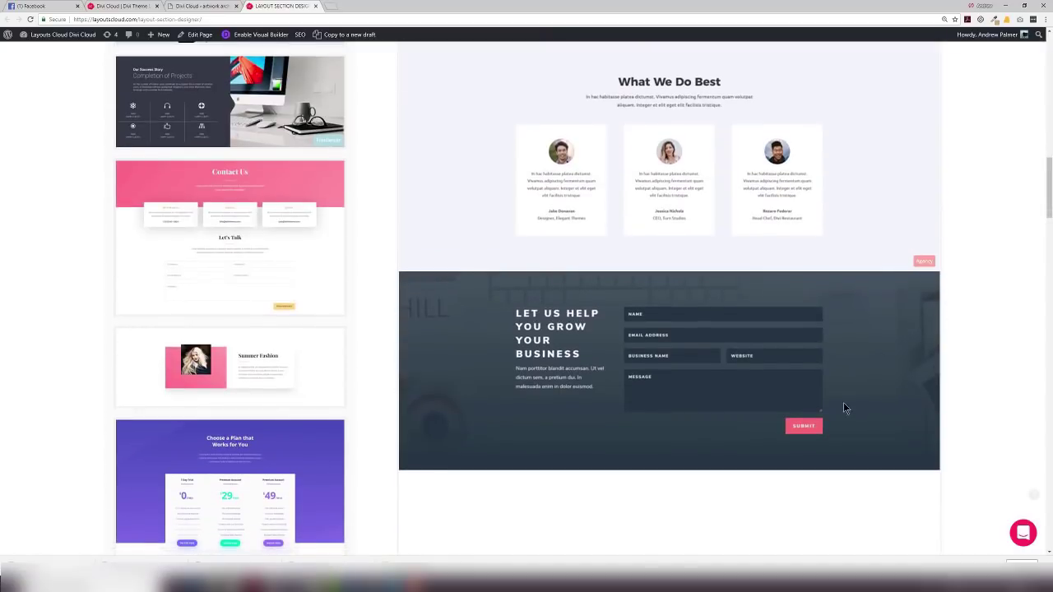
scroll(845, 406, down, 4)
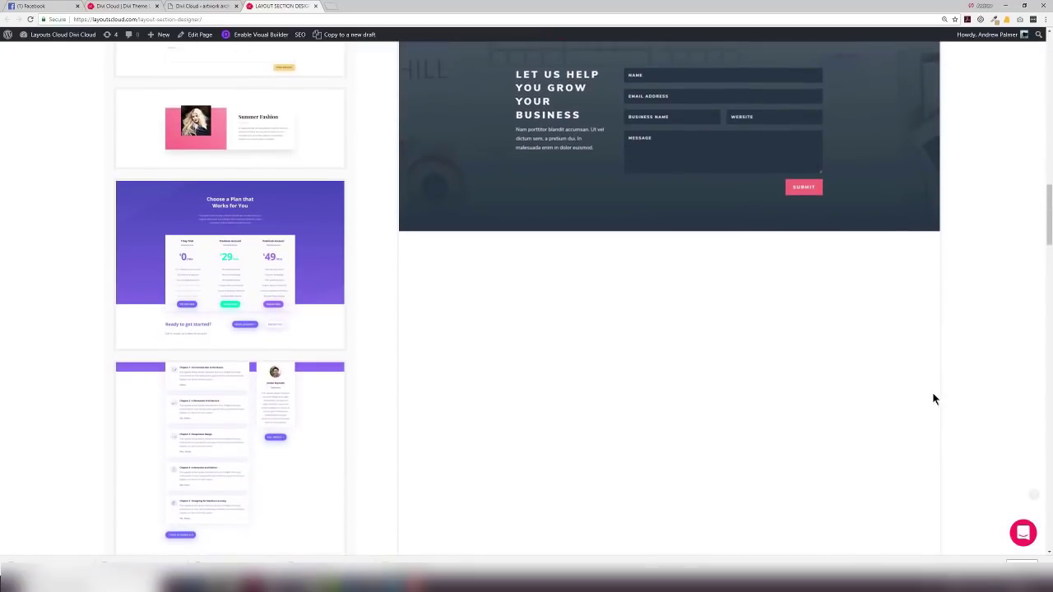
scroll(975, 391, up, 15)
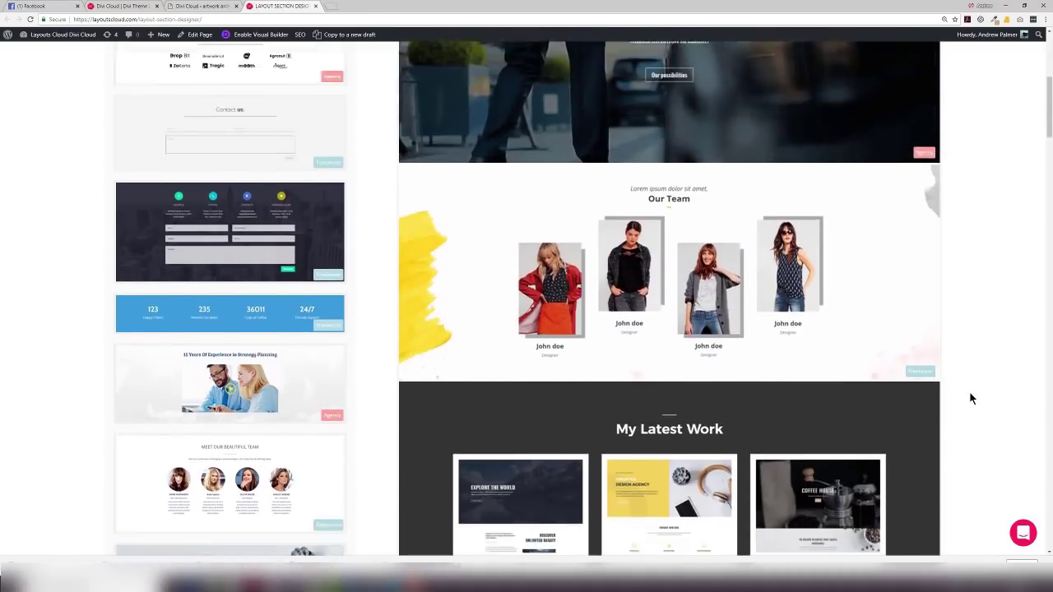
scroll(969, 399, down, 15)
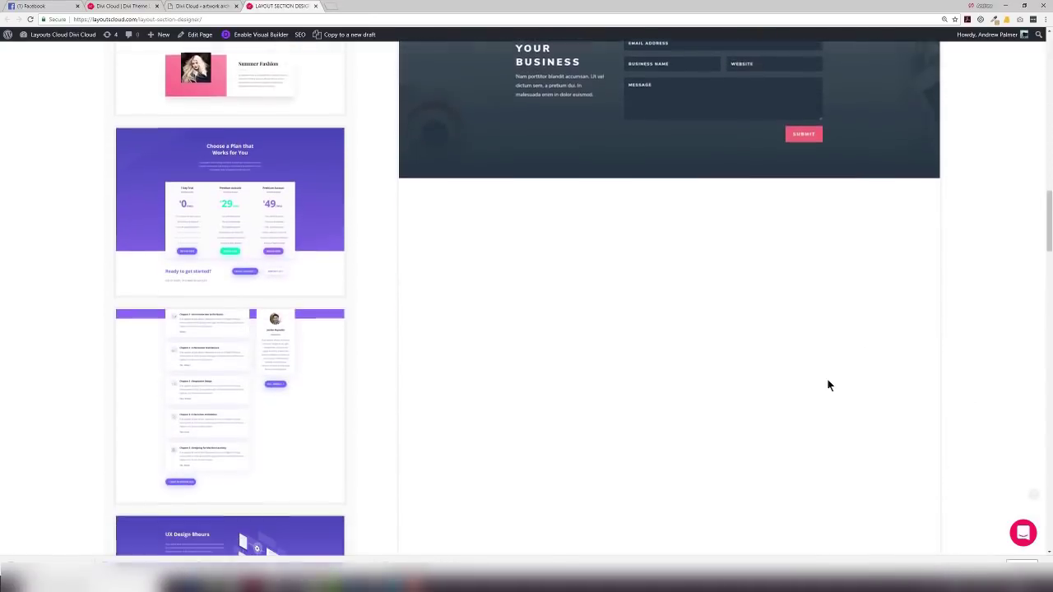
Name the layout "ap test layout section designer" and export it to My Cloud
scroll(782, 420, down, 5)
drag(1047, 288, 1043, 527)
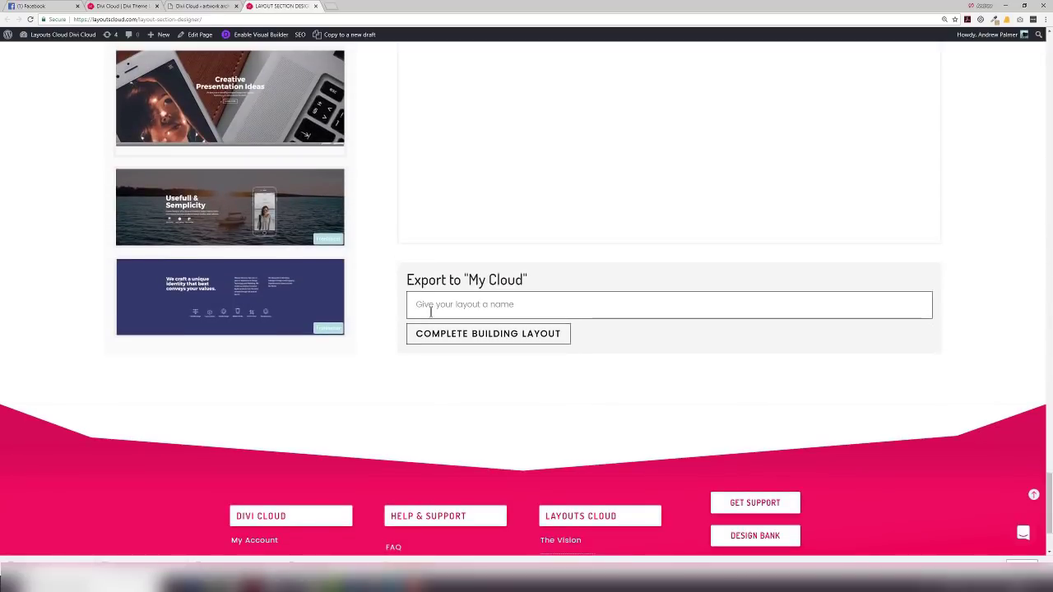
click(430, 310)
text(op)
text(r first layout section designer)
click(449, 334)
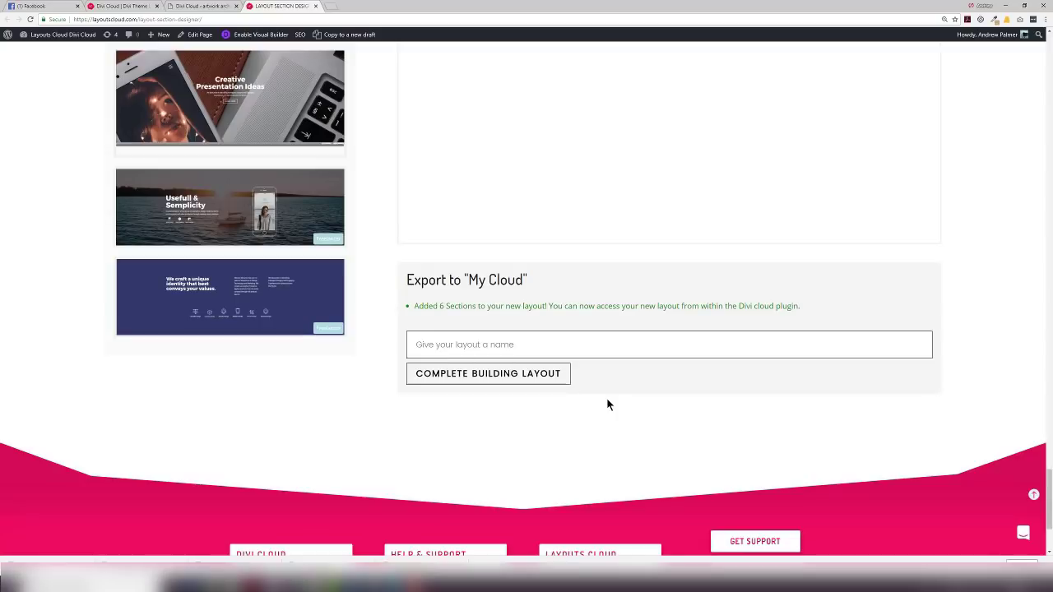
Switch to the artwork archive WordPress site and start a new page
click(195, 8)
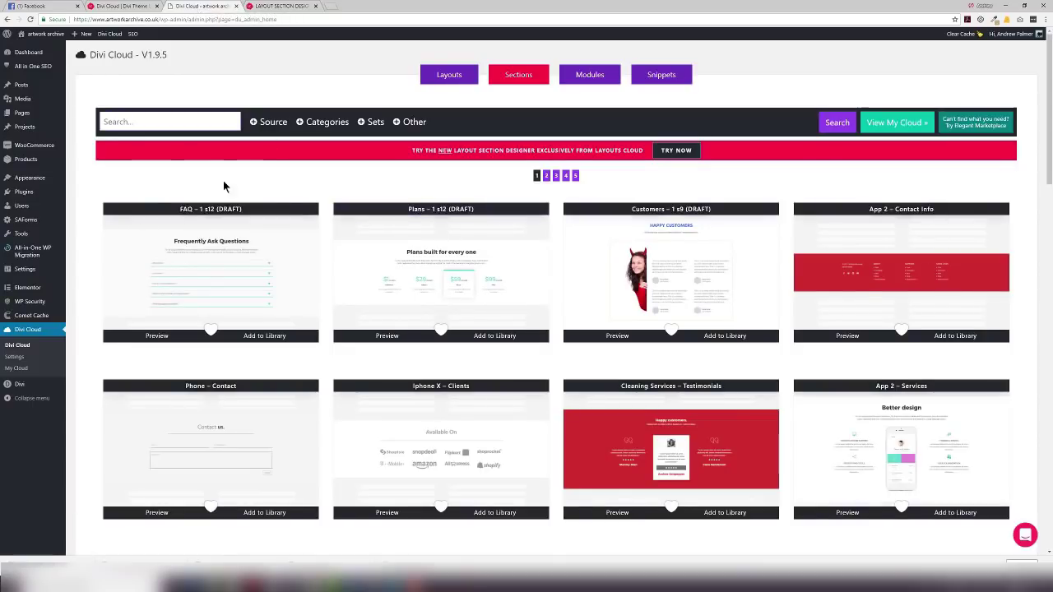
mouse_move(22, 116)
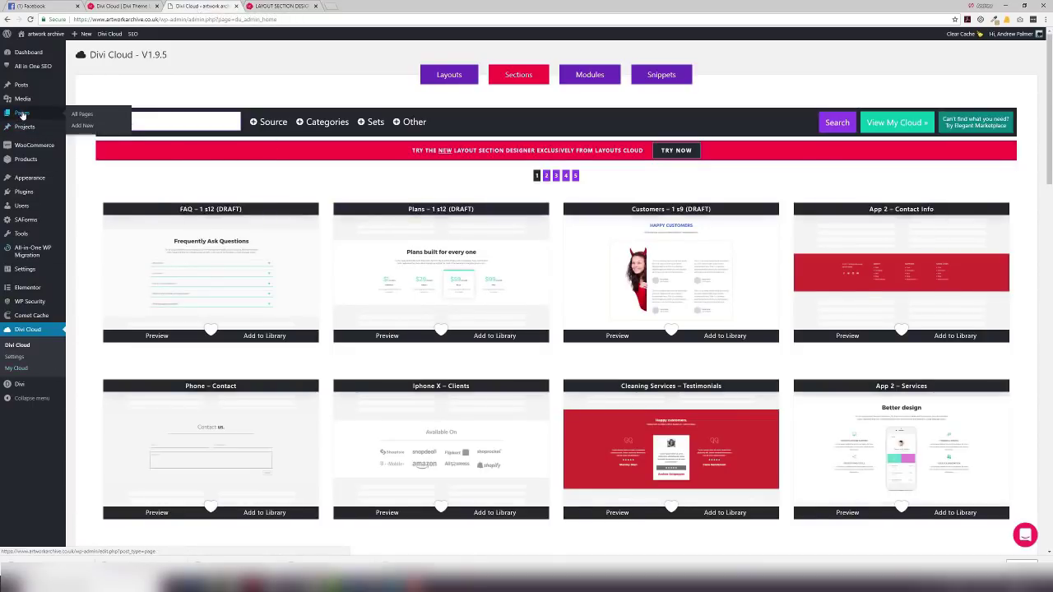
click(79, 125)
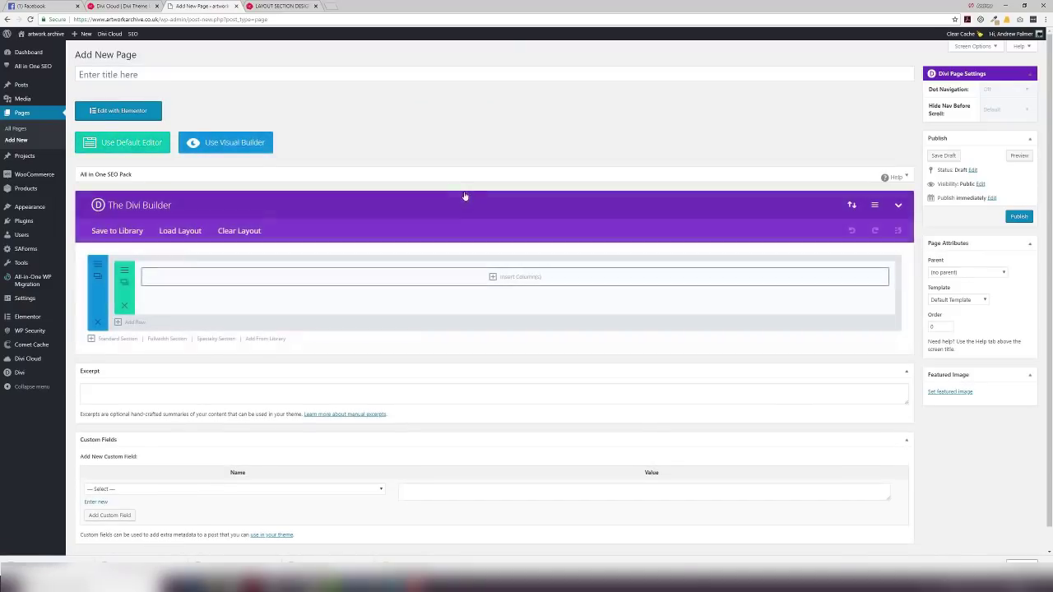
Load the "ap test layout section designer" layout from My Cloud into the new page, replacing the existing content
click(169, 233)
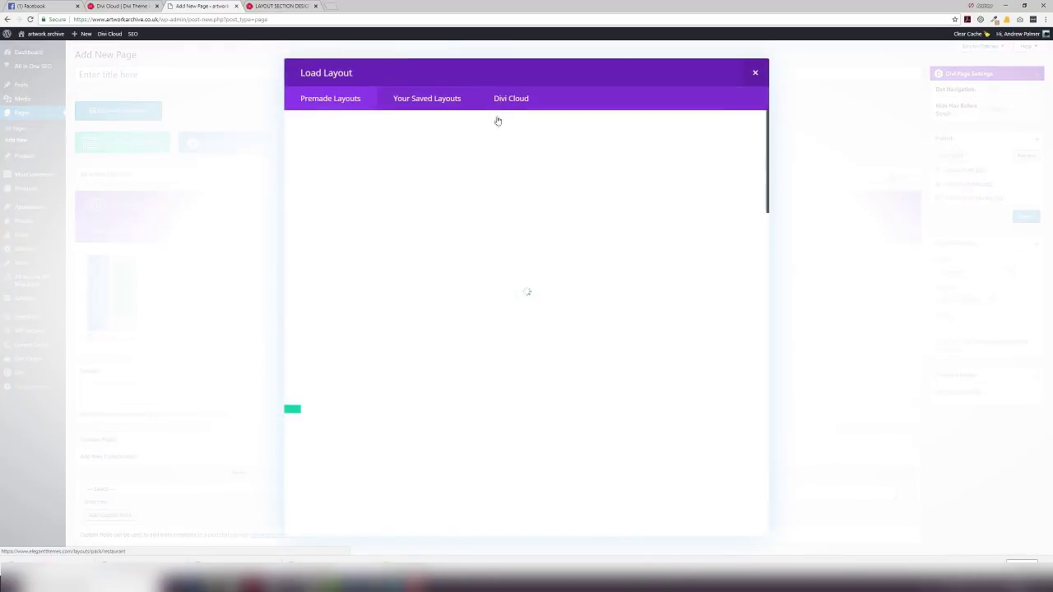
click(508, 101)
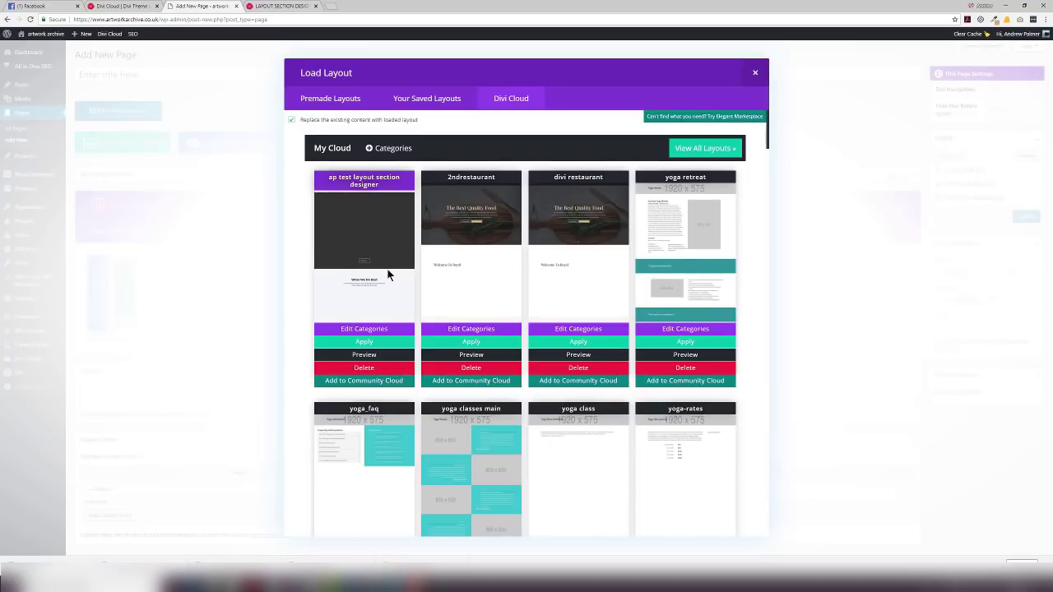
scroll(389, 279, down, 2)
scroll(385, 288, up, 1)
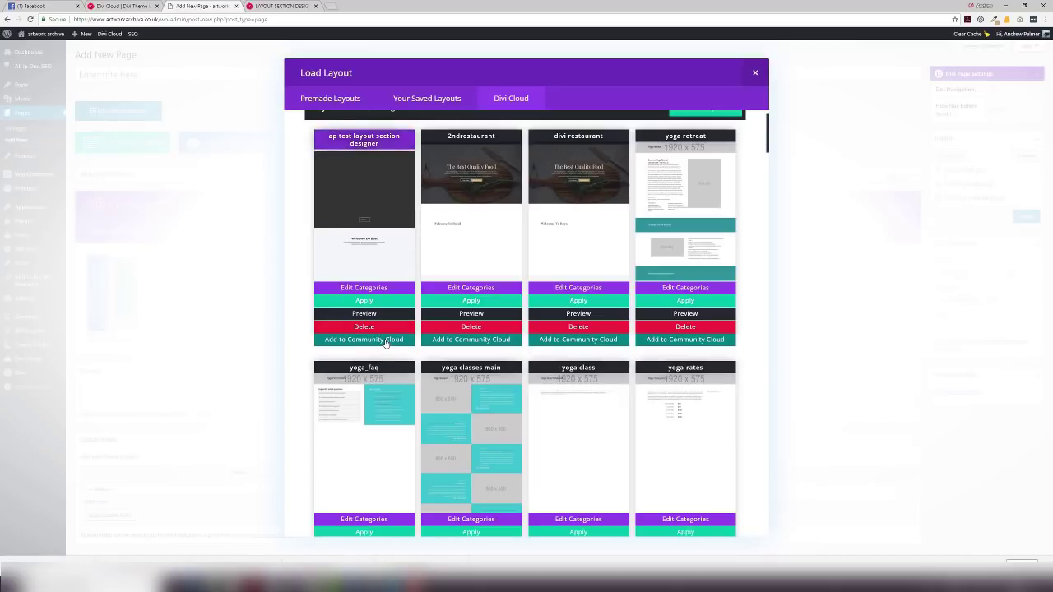
scroll(385, 337, up, 1)
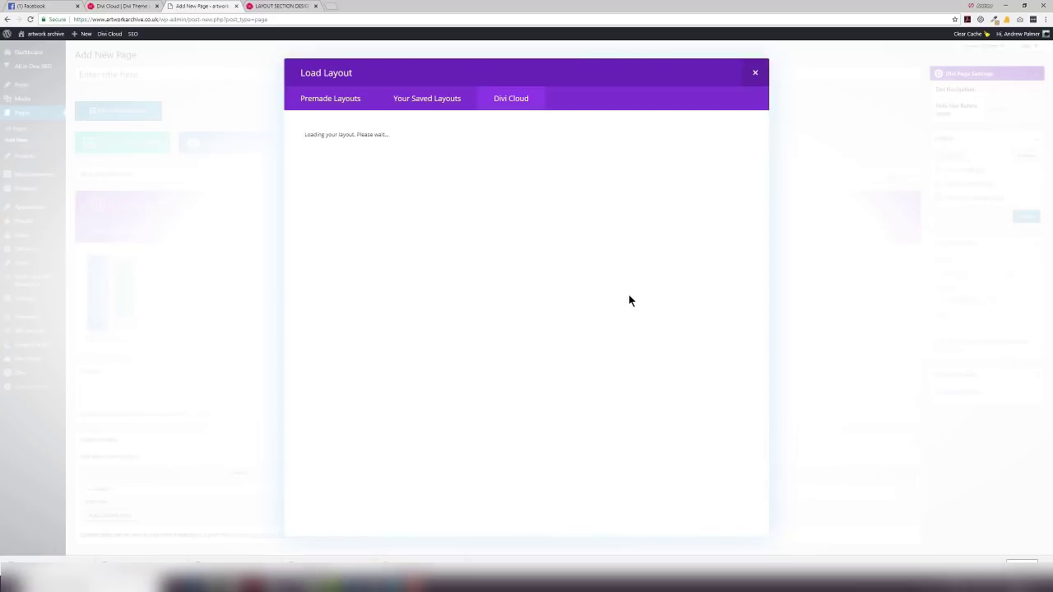
Title the page "ap test" and publish it
click(156, 76)
text(ap test)
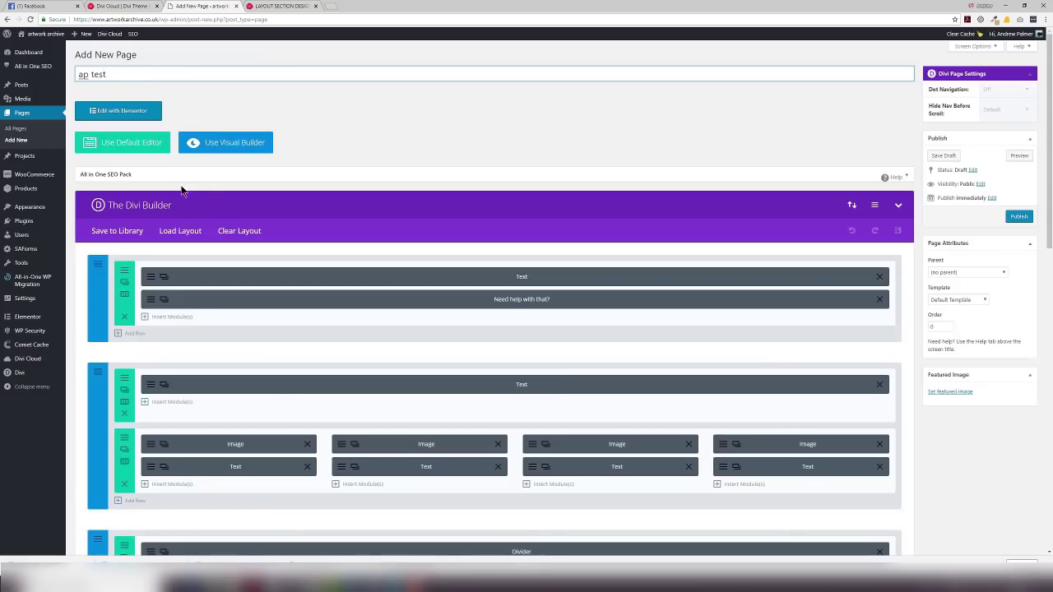
click(1019, 217)
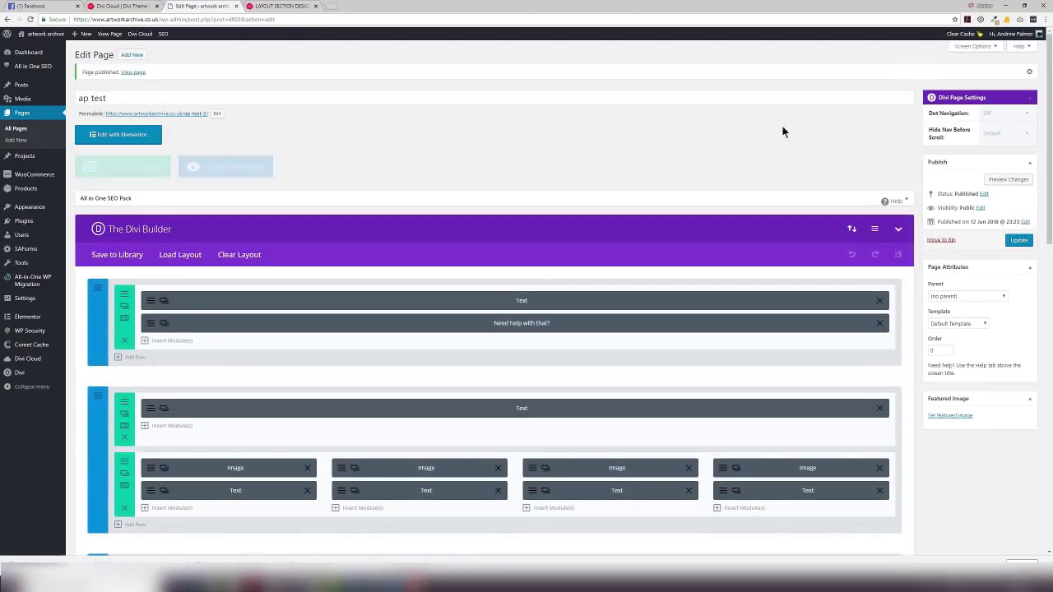
View the published page and look through its sections from the Welcome to Luxe header to the contact form
click(105, 35)
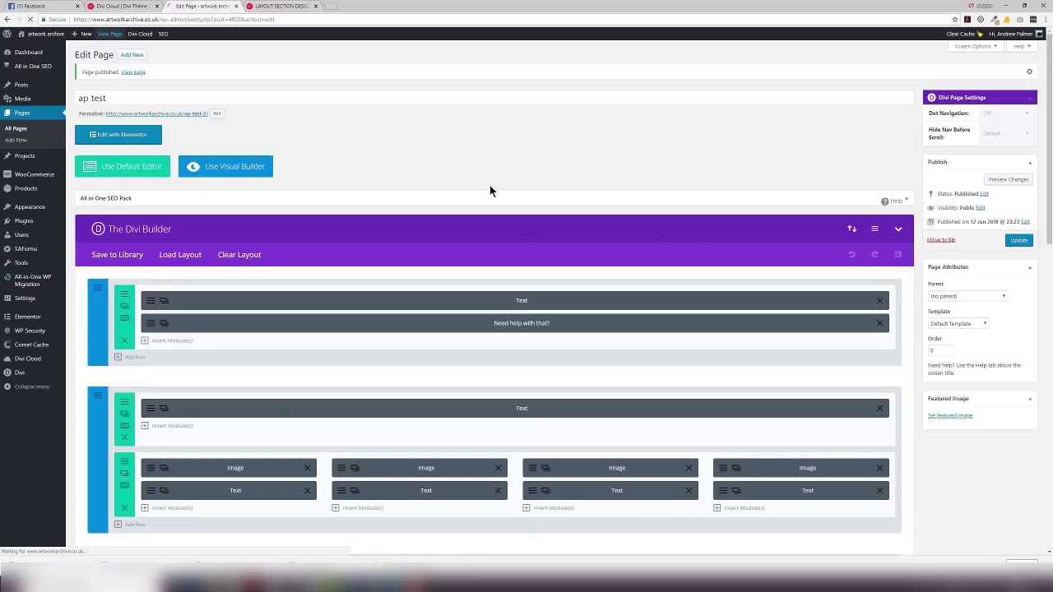
scroll(341, 321, down, 3)
scroll(347, 292, down, 7)
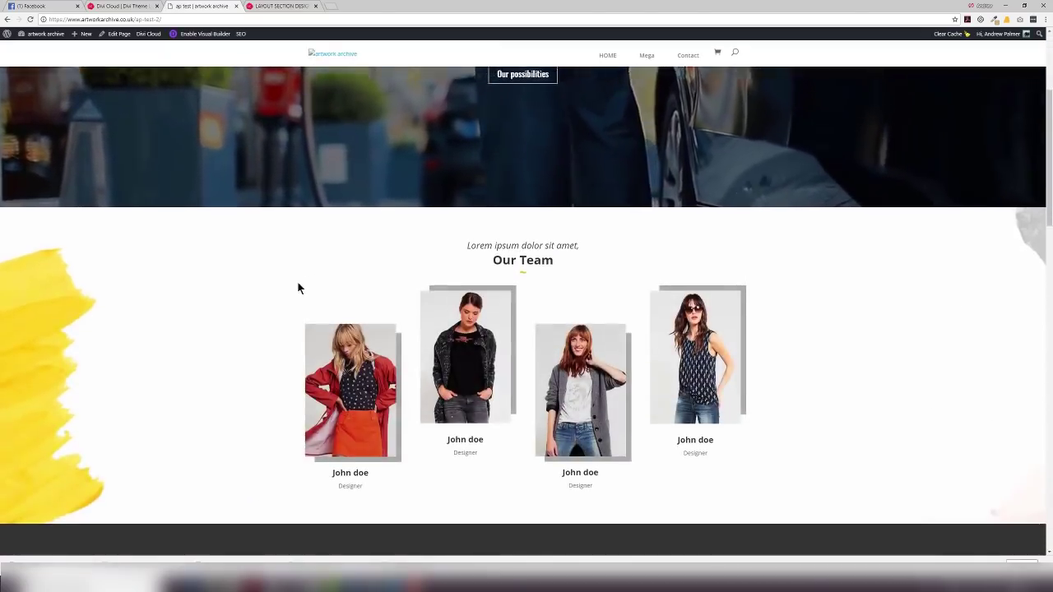
scroll(383, 265, down, 6)
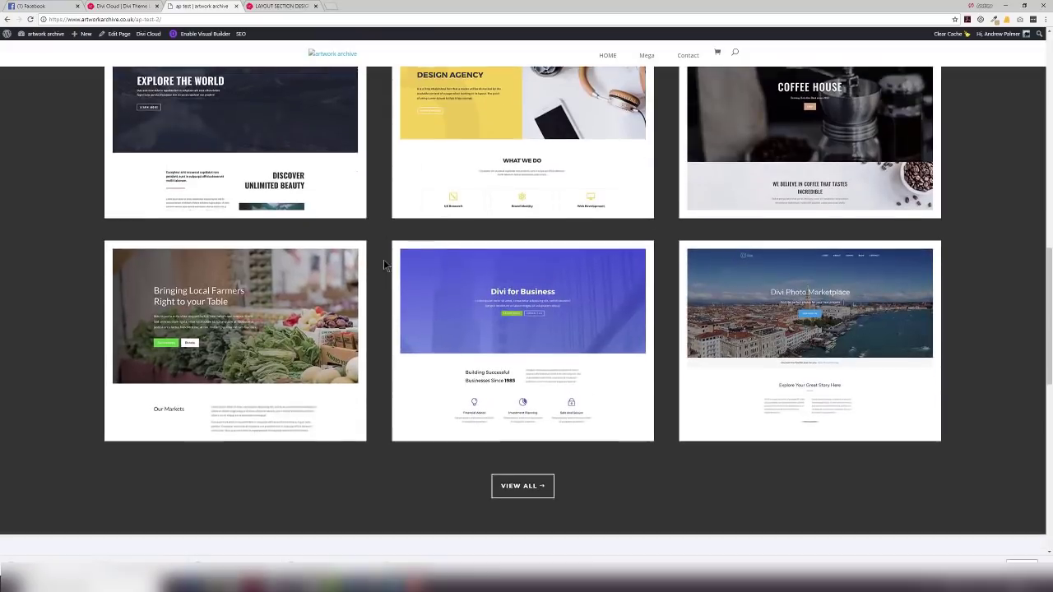
scroll(247, 270, down, 2)
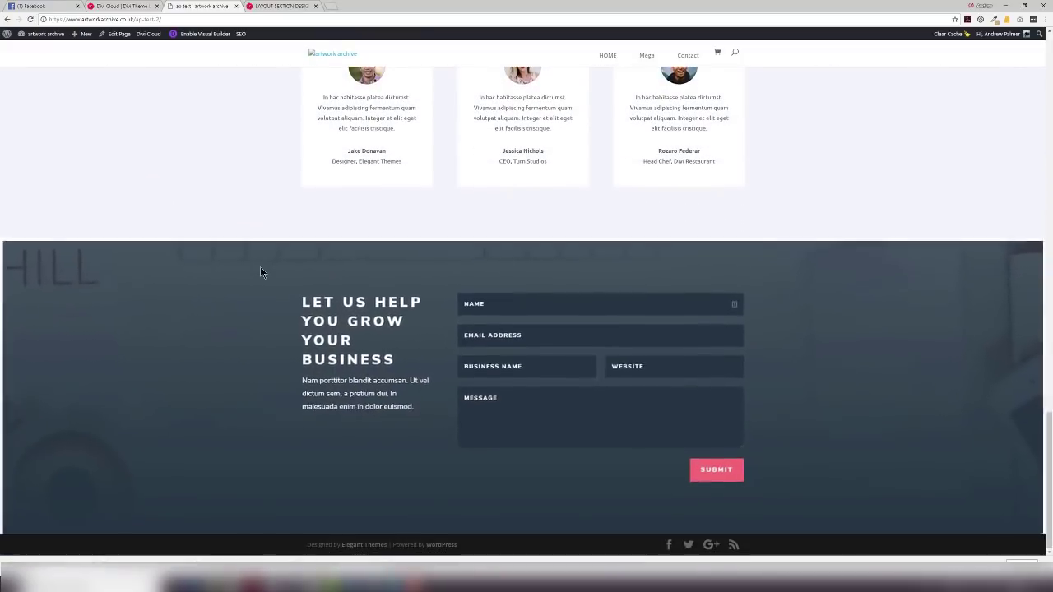
scroll(263, 296, up, 5)
scroll(262, 302, up, 10)
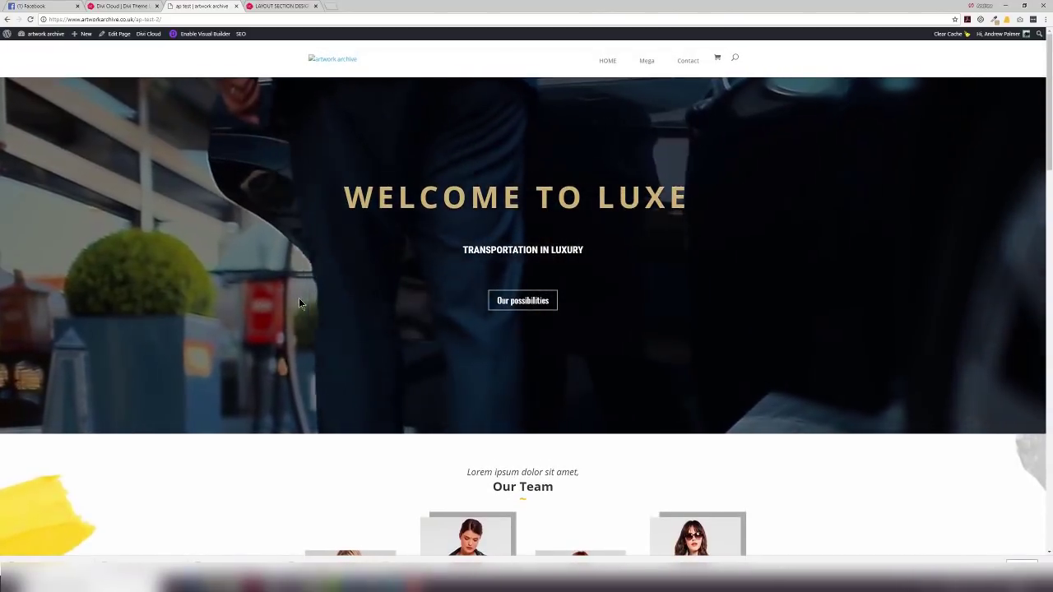
Go back to the Layouts Section Designer and check its layout canvas after the export
click(280, 5)
scroll(482, 270, up, 3)
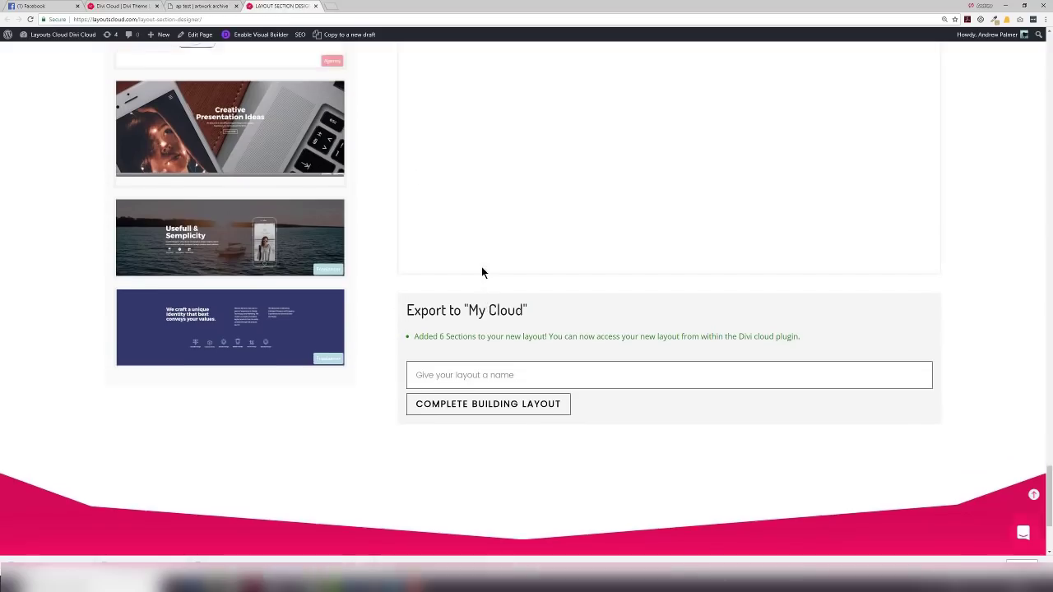
drag(1044, 477, 1049, 67)
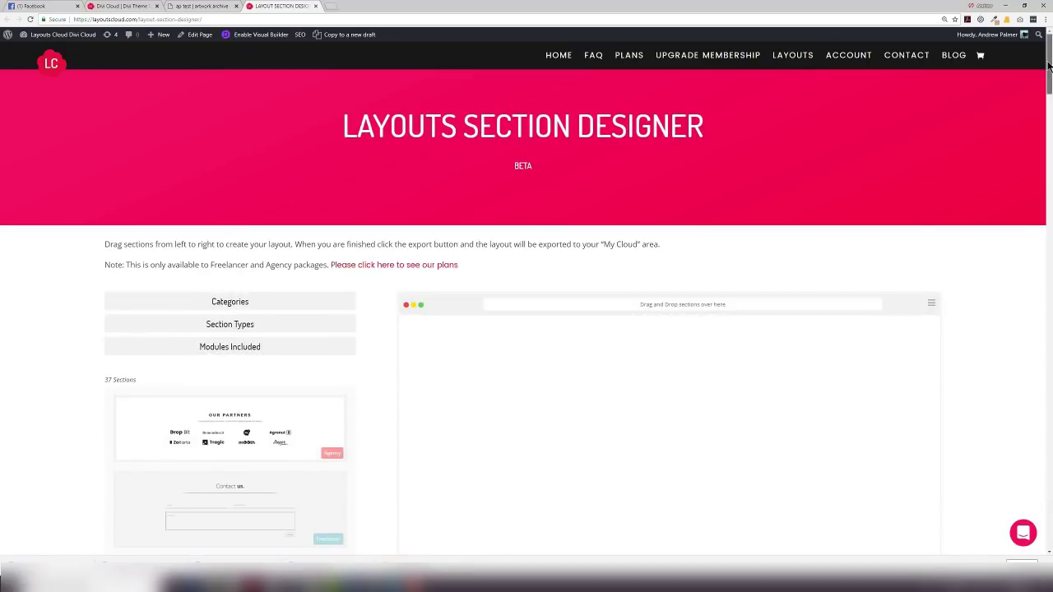
Return to the published ap test page and review the Our Team, My Latest Work and What We Do Best sections
click(211, 6)
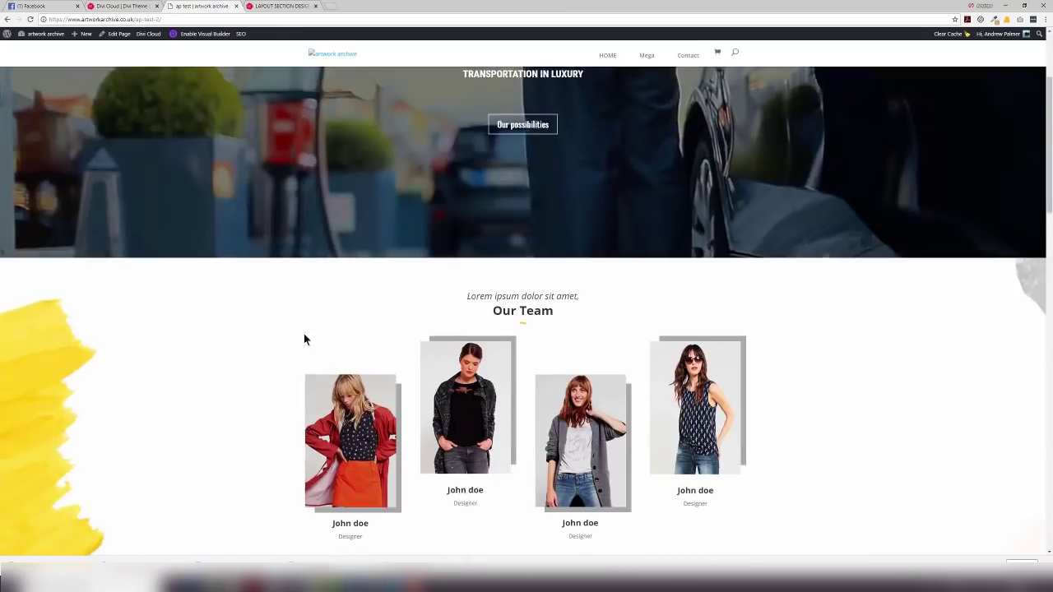
scroll(304, 339, down, 7)
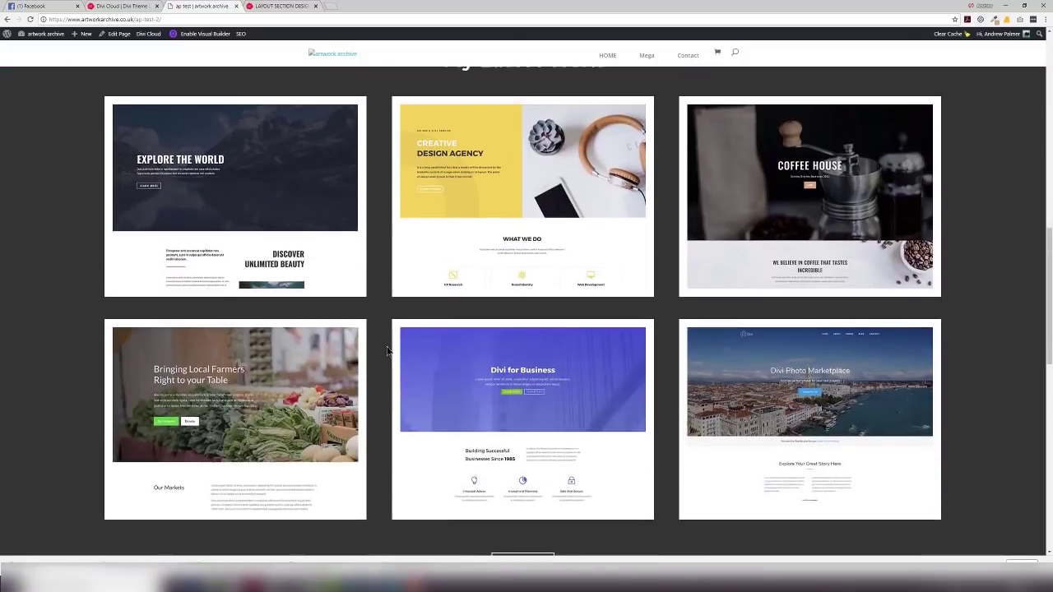
scroll(386, 351, down, 4)
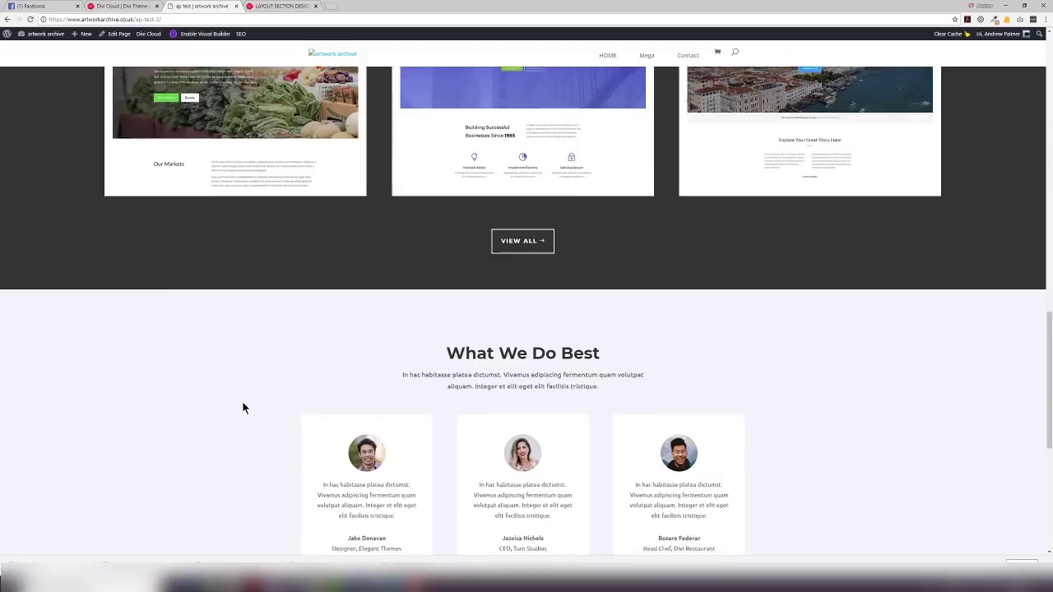
scroll(247, 395, down, 2)
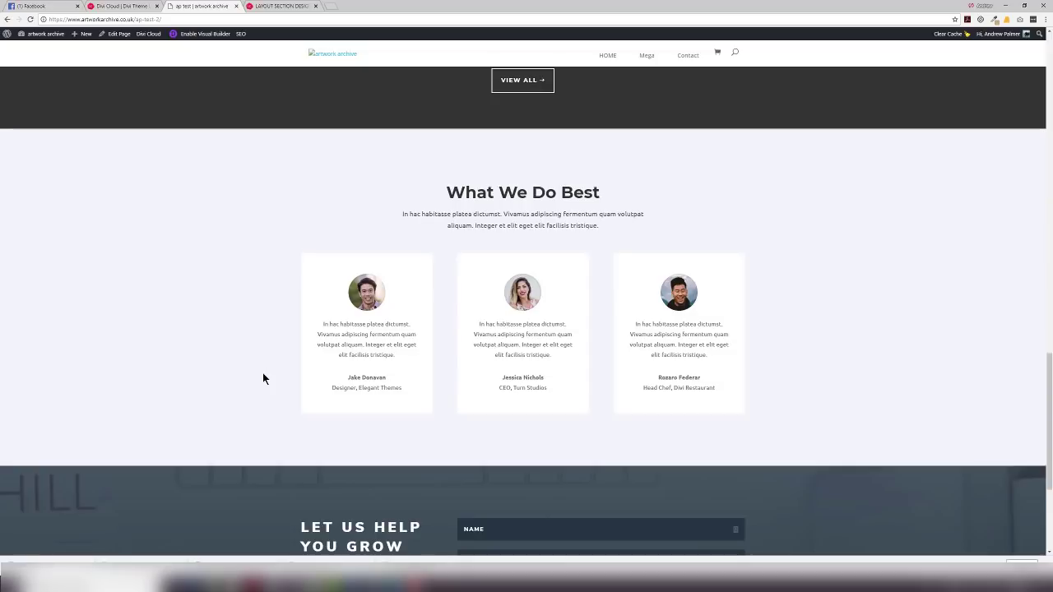
scroll(262, 373, up, 15)
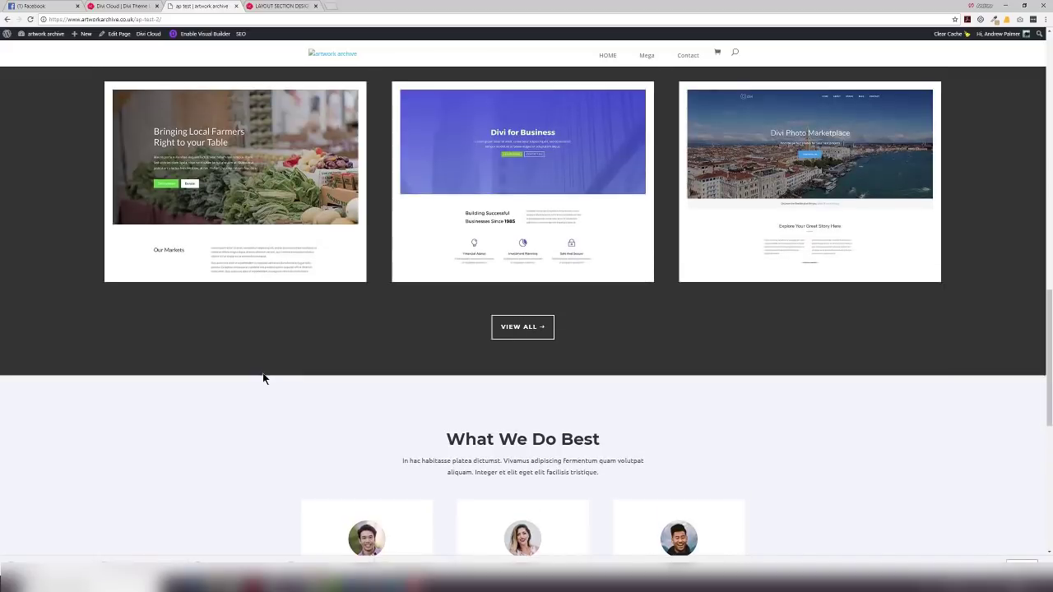